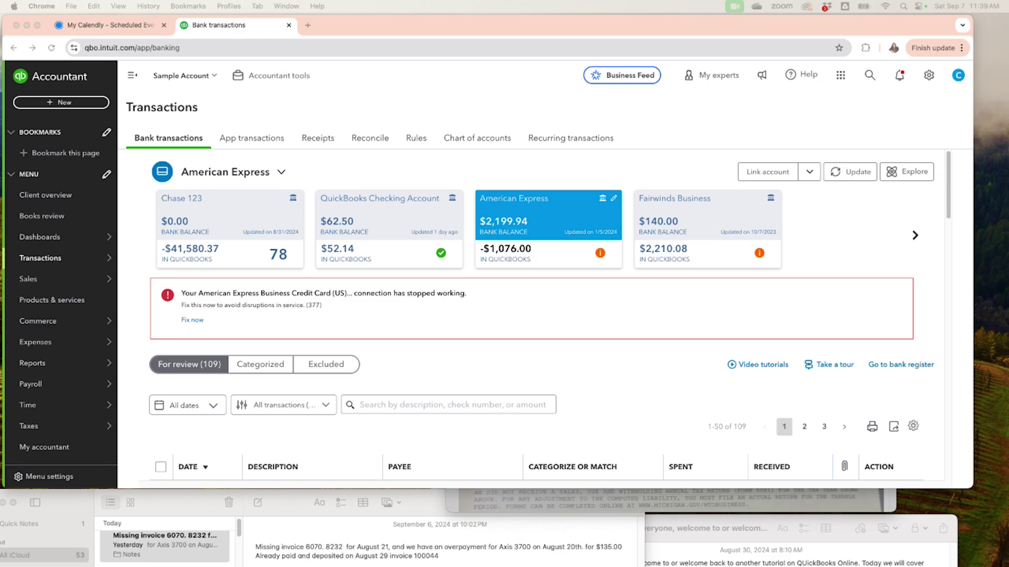
Start a new sales receipt and select "Customer" as its customer.
{"action": "left_click", "coordinate": [50, 103]}
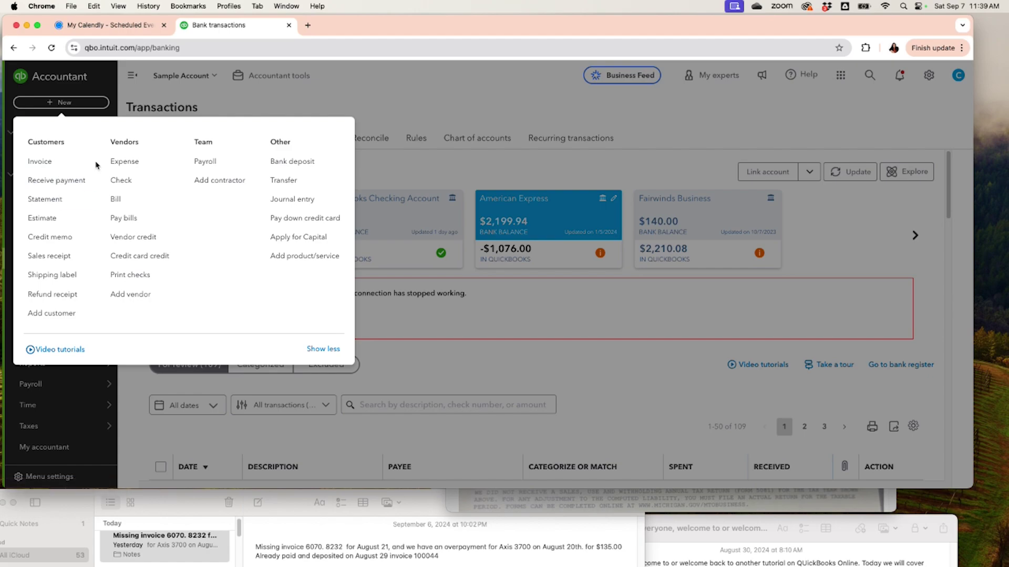
{"action": "left_click", "coordinate": [67, 257]}
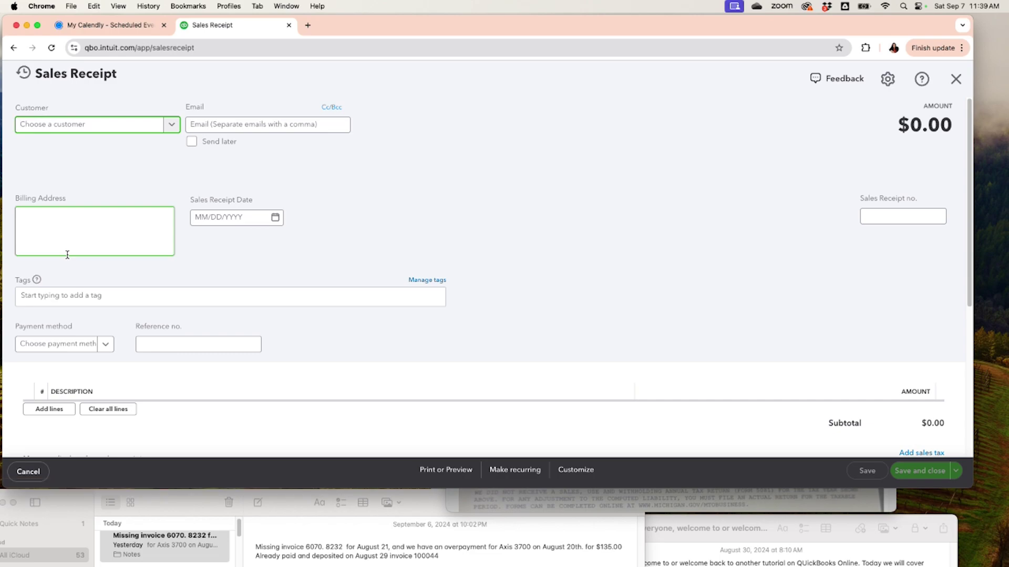
{"action": "left_click", "coordinate": [173, 128]}
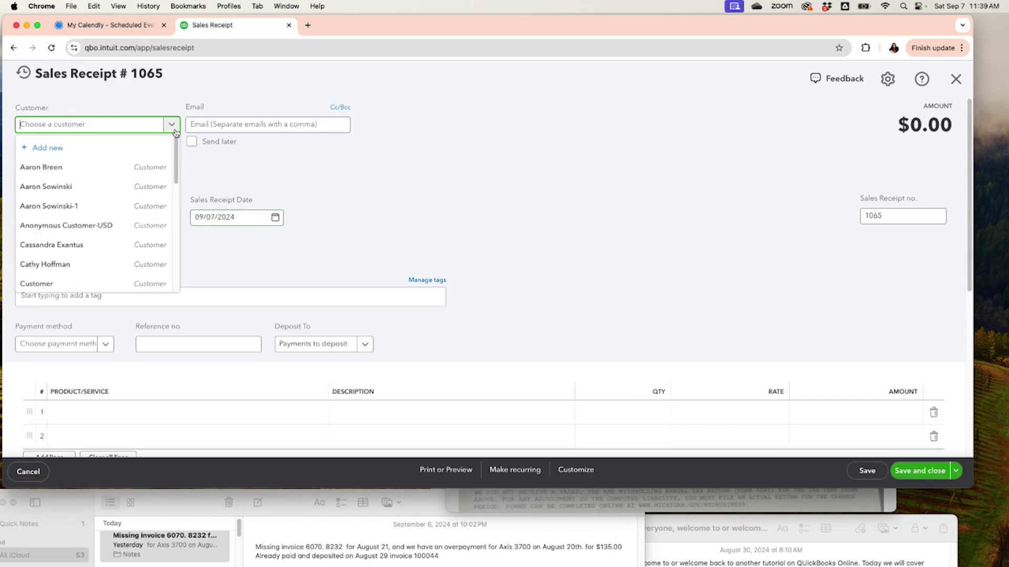
{"action": "left_click", "coordinate": [173, 126]}
{"action": "left_click", "coordinate": [97, 125]}
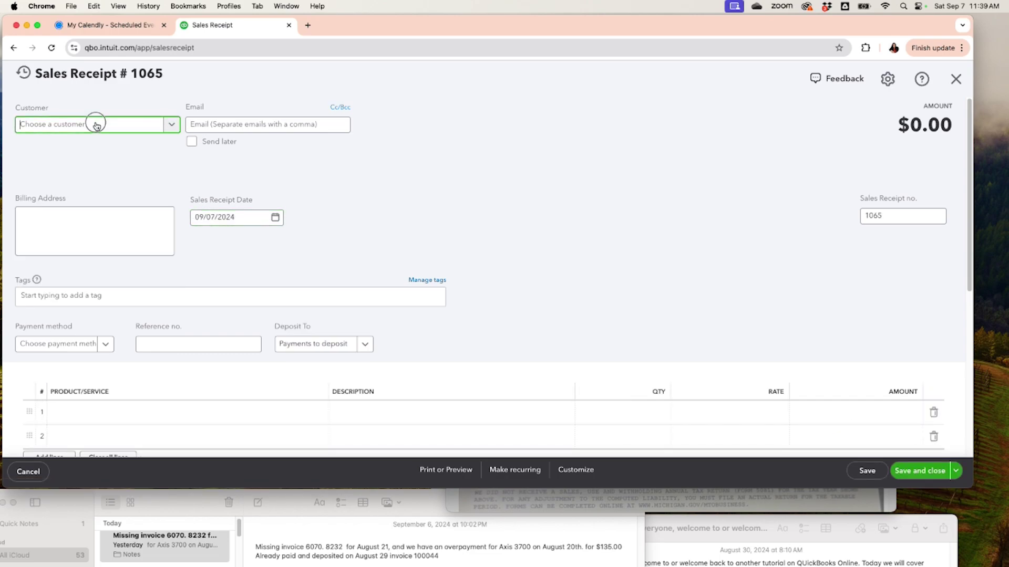
{"action": "type", "text": "customer"}
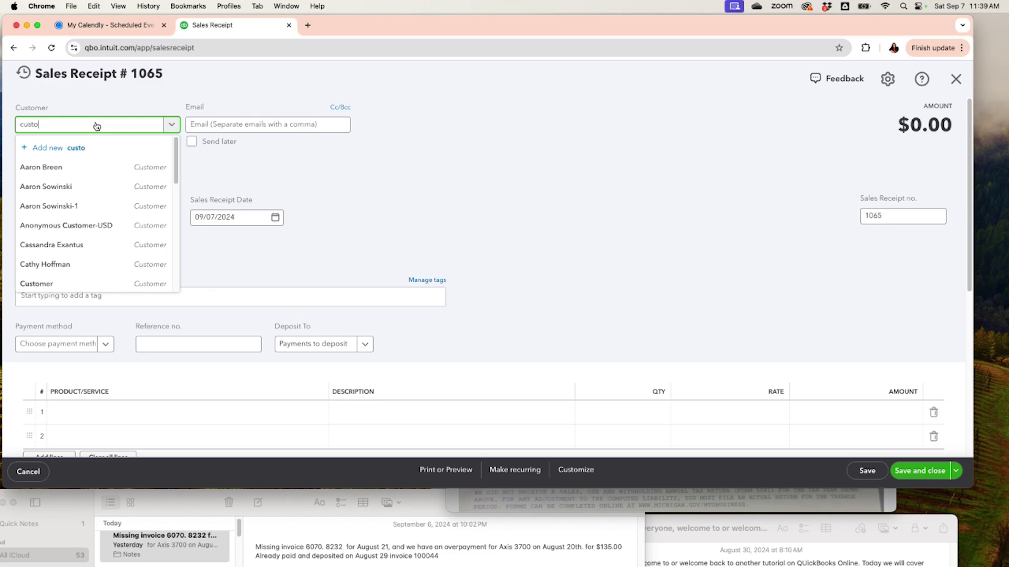
{"action": "left_click", "coordinate": [51, 167]}
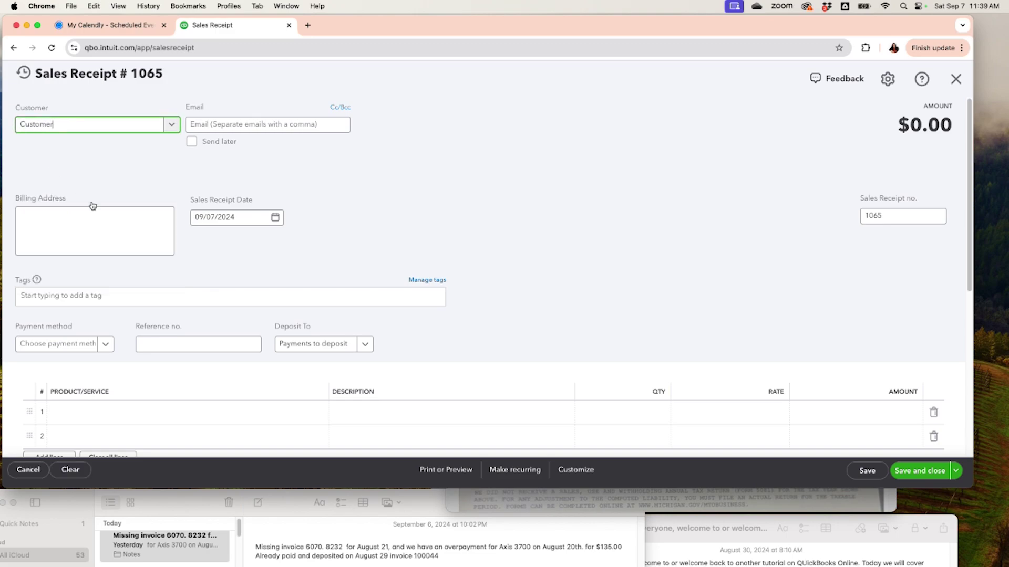
Set the sales receipt date to 09/01/2024.
{"action": "left_click", "coordinate": [275, 217]}
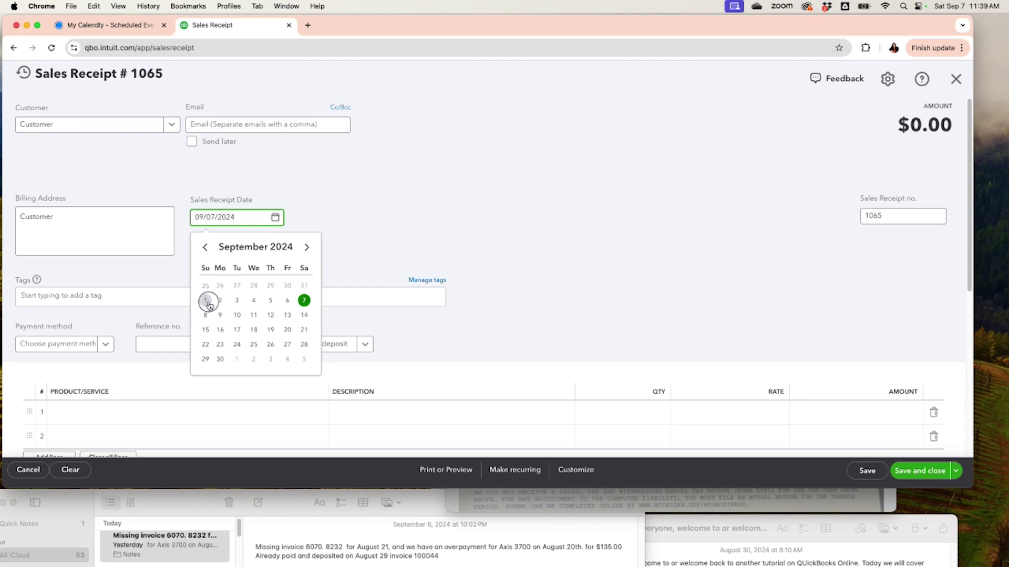
{"action": "left_click", "coordinate": [205, 300]}
{"action": "scroll", "coordinate": [210, 294], "scroll_direction": "down", "scroll_amount": 3}
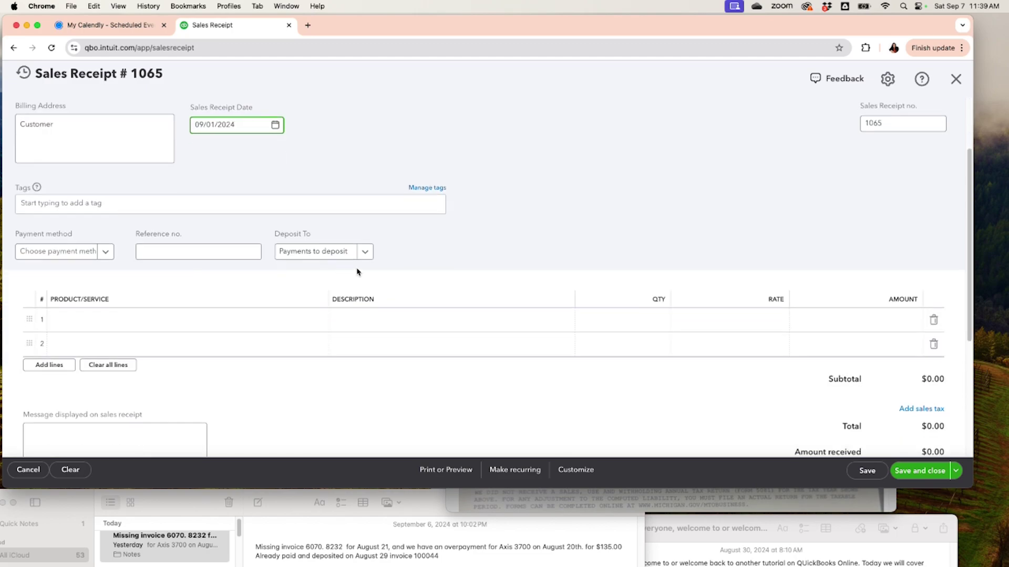
{"action": "scroll", "coordinate": [323, 267], "scroll_direction": "up", "scroll_amount": 3}
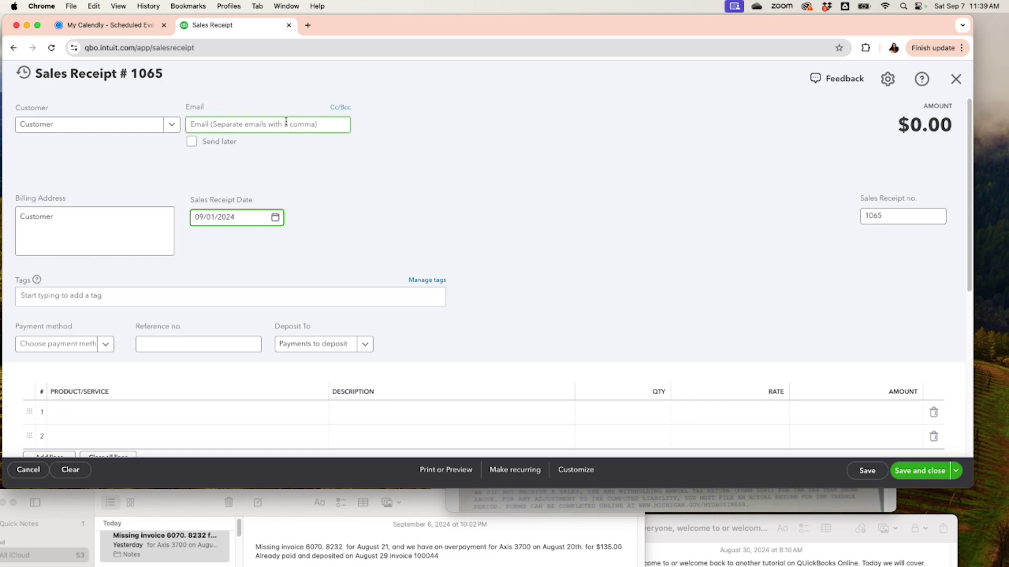
Add an Evaluation Meeting line at a rate of 150, and save the receipt while opening a new blank one.
{"action": "scroll", "coordinate": [403, 260], "scroll_direction": "down", "scroll_amount": 3}
{"action": "left_click", "coordinate": [200, 310]}
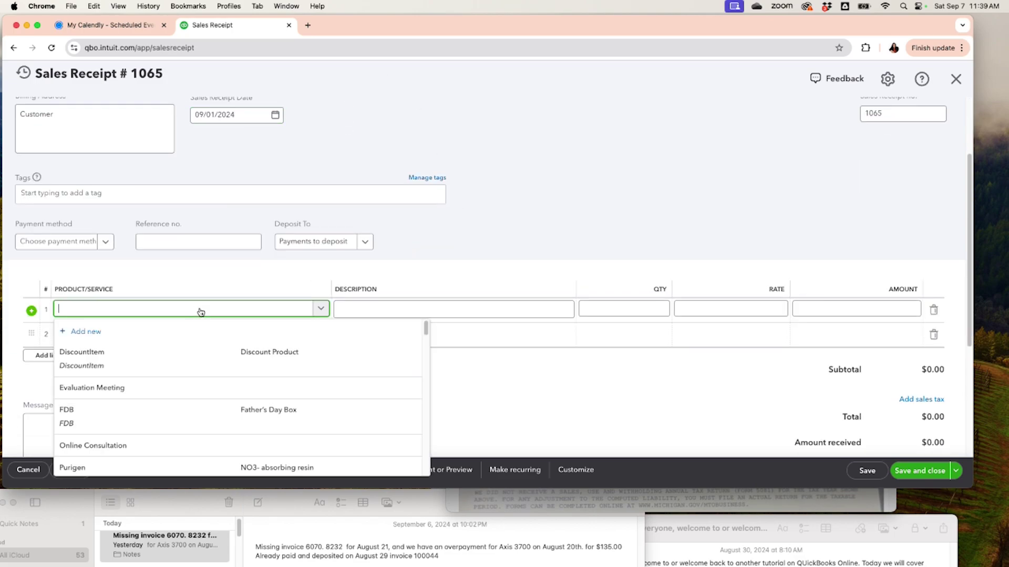
{"action": "left_click", "coordinate": [117, 388]}
{"action": "left_click", "coordinate": [768, 310]}
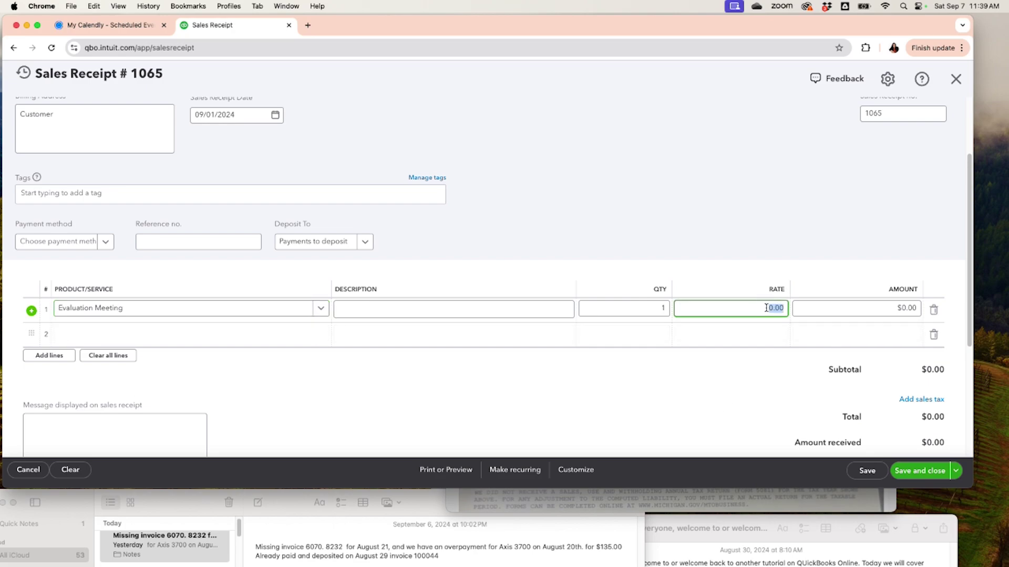
{"action": "type", "text": "150"}
{"action": "left_click", "coordinate": [636, 403]}
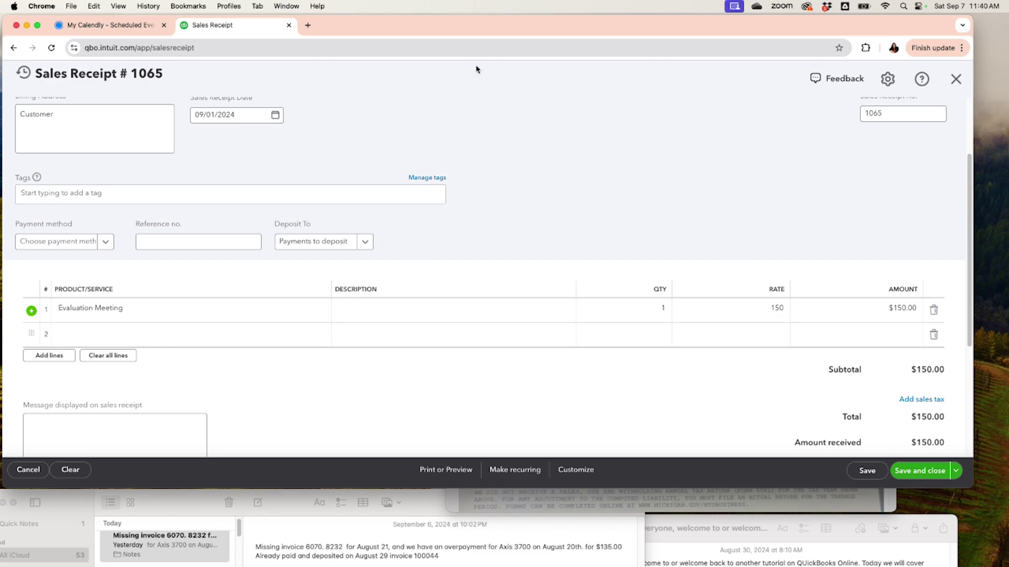
{"action": "left_click", "coordinate": [956, 471]}
{"action": "left_click", "coordinate": [891, 423]}
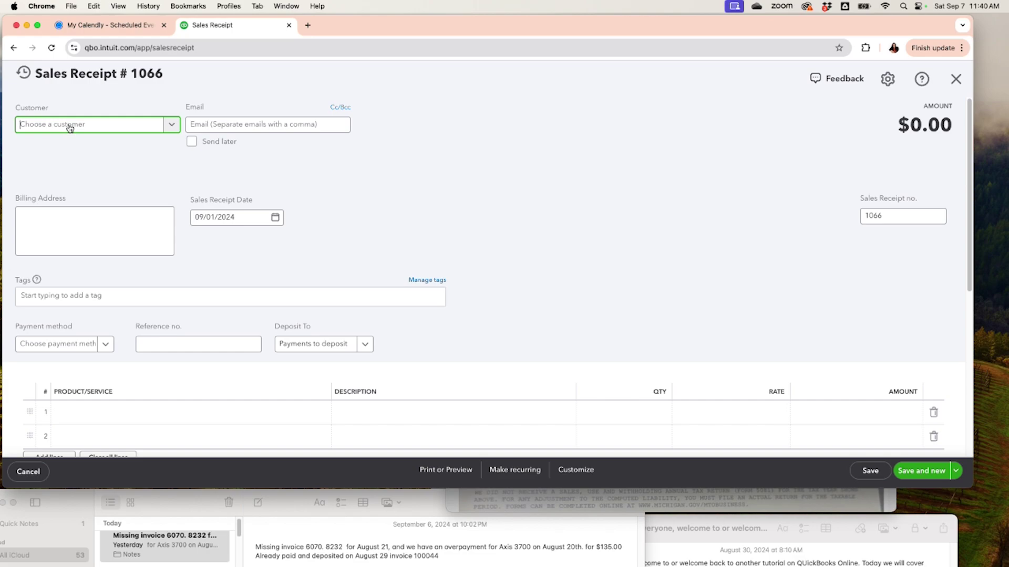
Select "Customer" as the customer of the new sales receipt and date it 09/05/2024.
{"action": "type", "text": "customer"}
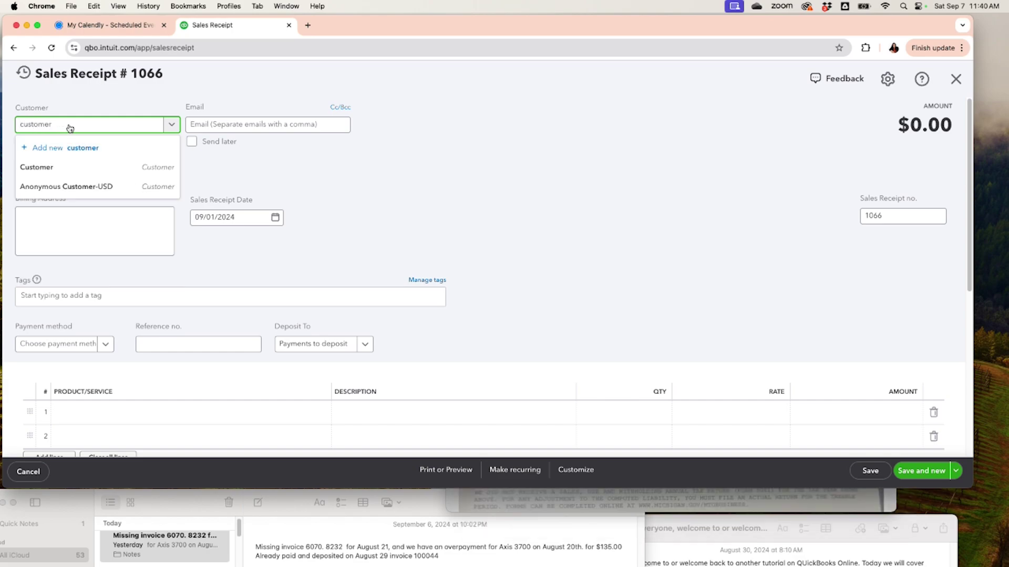
{"action": "left_click", "coordinate": [56, 168]}
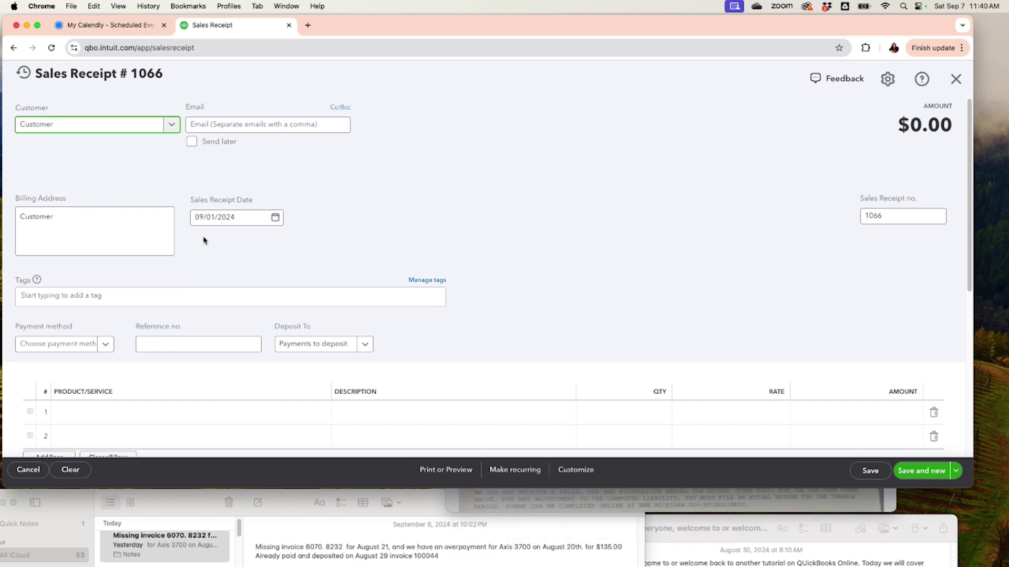
{"action": "left_click", "coordinate": [276, 218]}
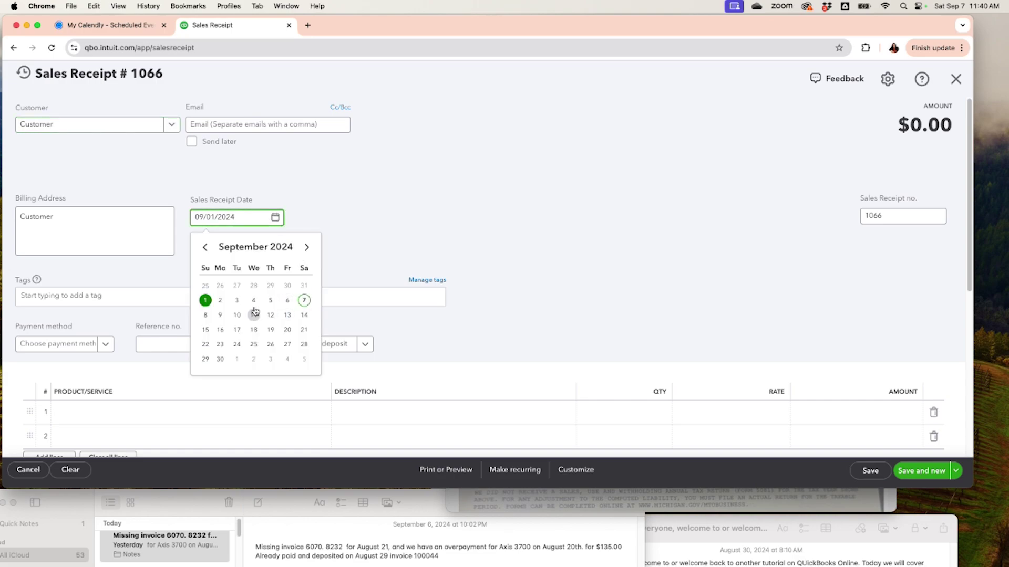
{"action": "left_click", "coordinate": [271, 300]}
Add an Online Consultation line at a rate of 500, and save and close the sales receipt.
{"action": "left_click", "coordinate": [176, 404]}
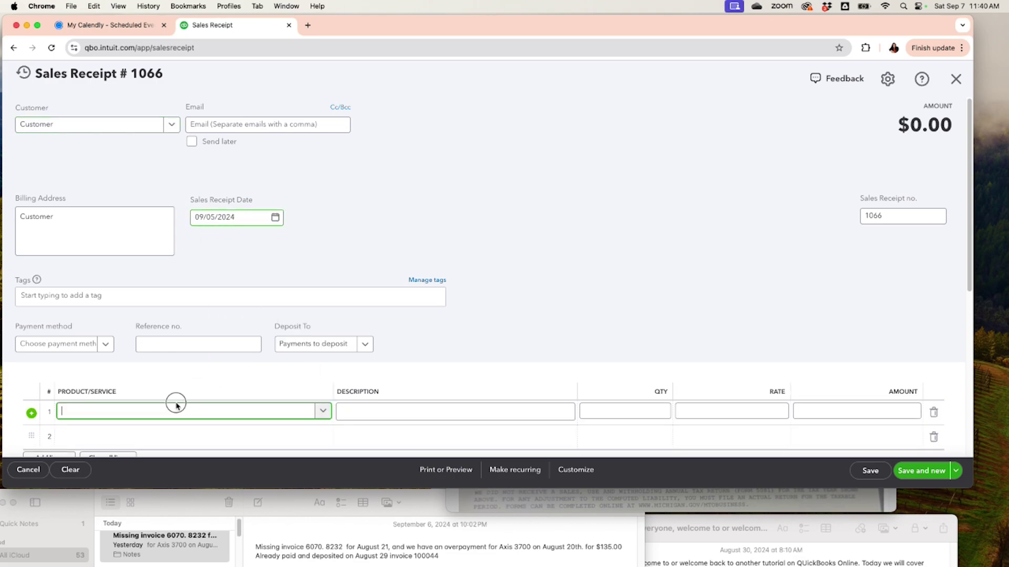
{"action": "left_click", "coordinate": [199, 374]}
{"action": "left_click", "coordinate": [761, 412]}
{"action": "type", "text": "500"}
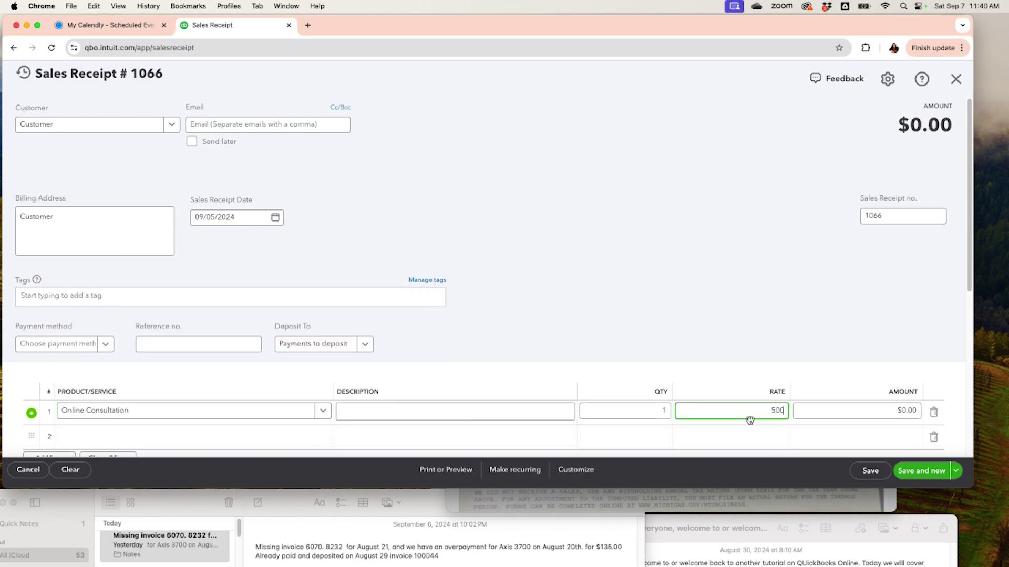
{"action": "scroll", "coordinate": [745, 418], "scroll_direction": "down", "scroll_amount": 6}
{"action": "left_click", "coordinate": [714, 346]}
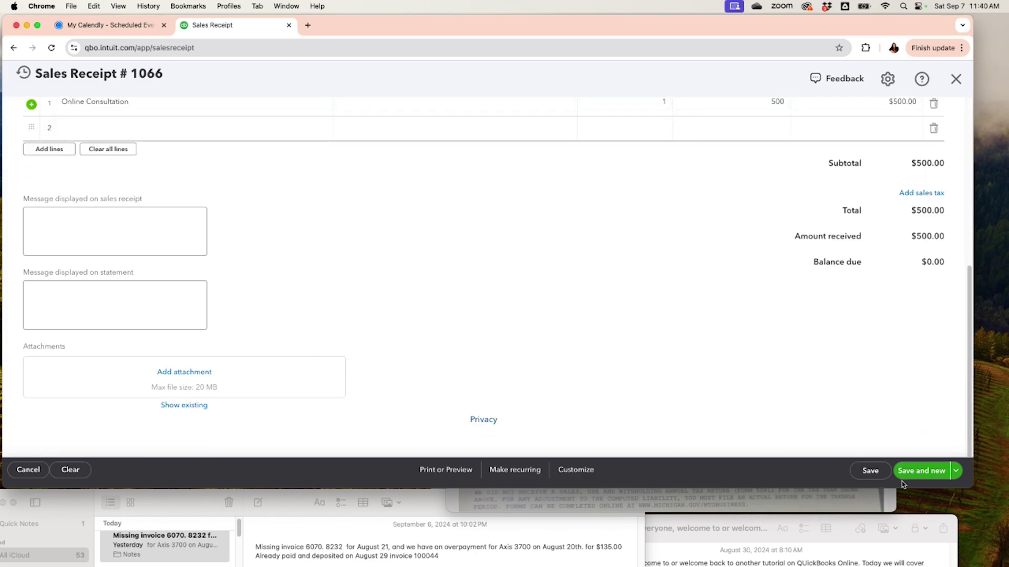
{"action": "left_click", "coordinate": [955, 471]}
{"action": "left_click", "coordinate": [912, 423]}
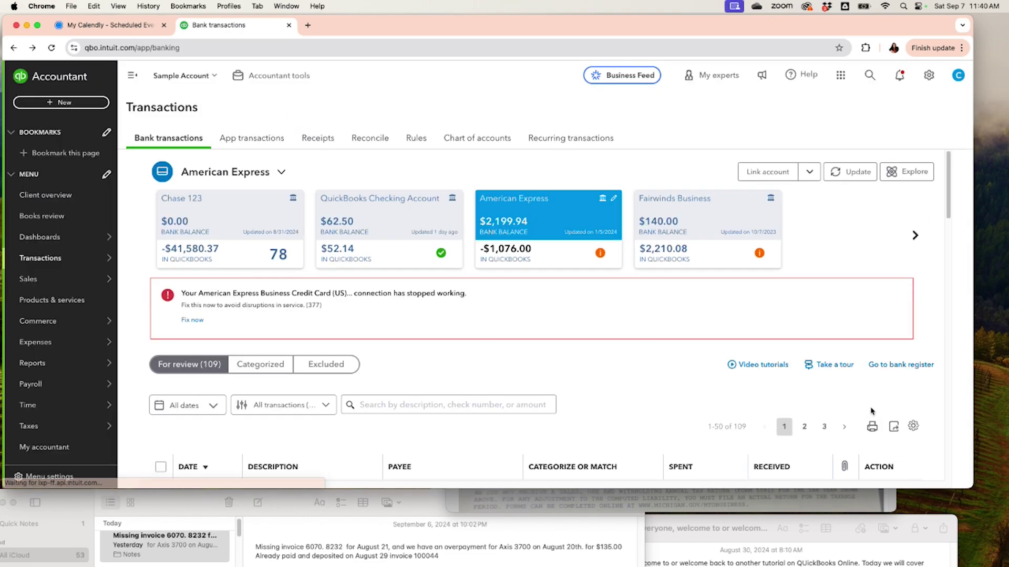
Start a new expense for the payee "Vendor" and set Cash as the payment account.
{"action": "left_click", "coordinate": [56, 104]}
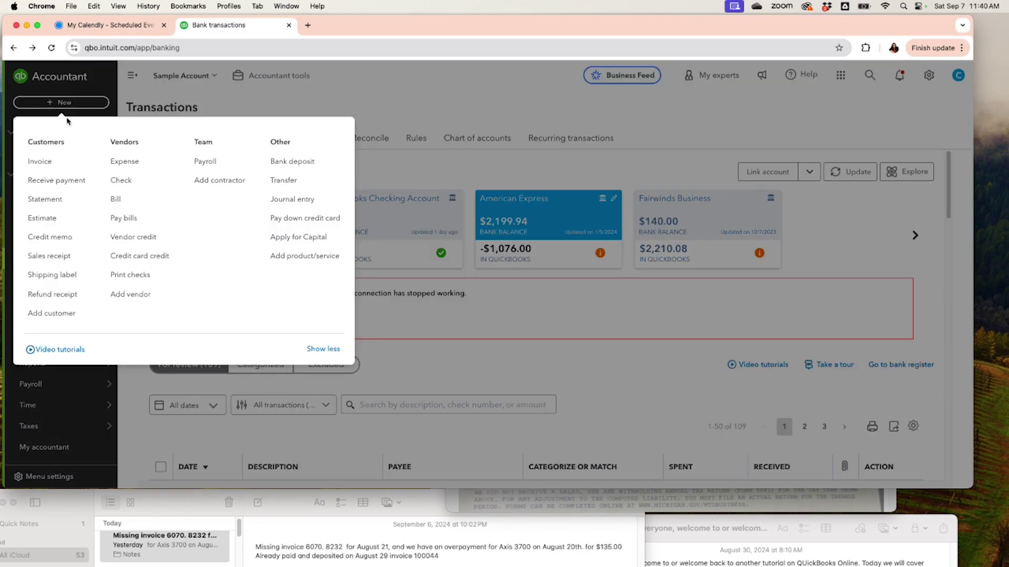
{"action": "left_click", "coordinate": [125, 161]}
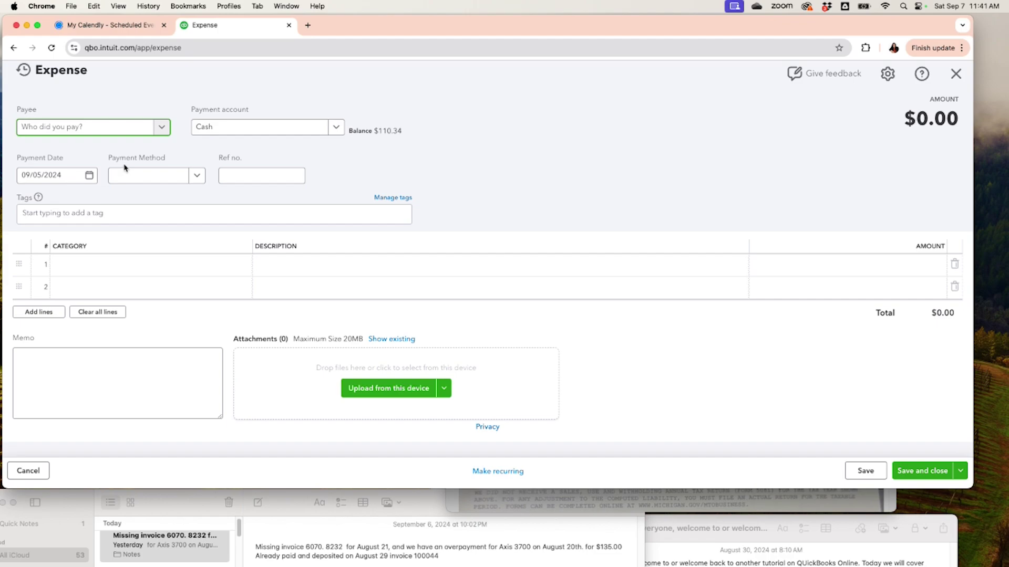
{"action": "type", "text": "vendor"}
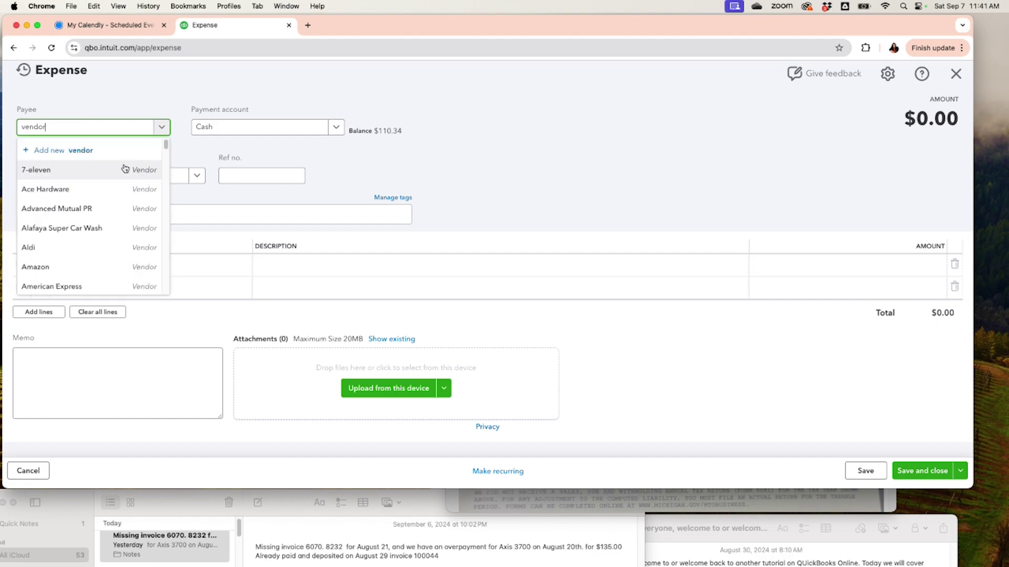
{"action": "left_click", "coordinate": [107, 175]}
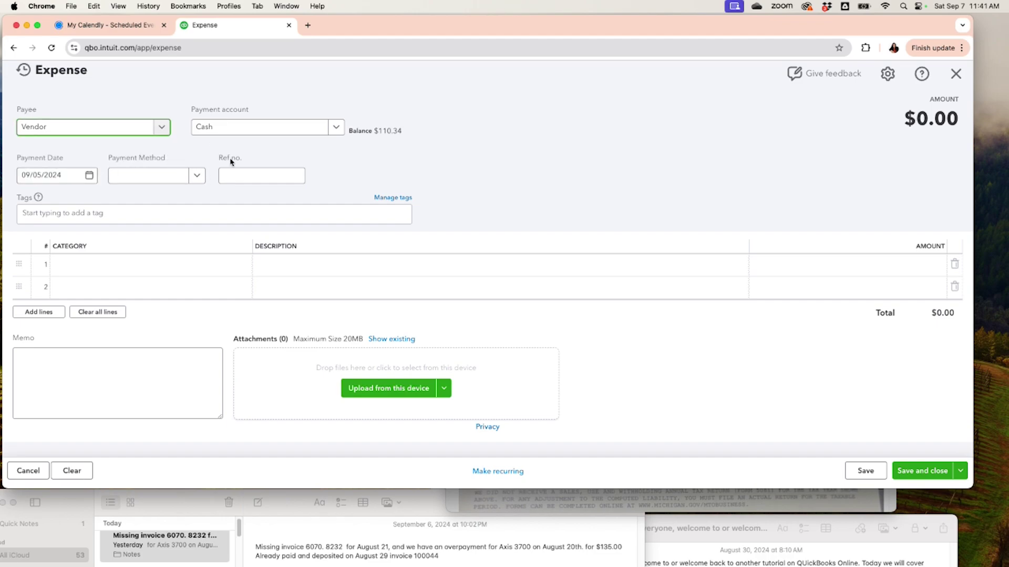
{"action": "left_click", "coordinate": [278, 129]}
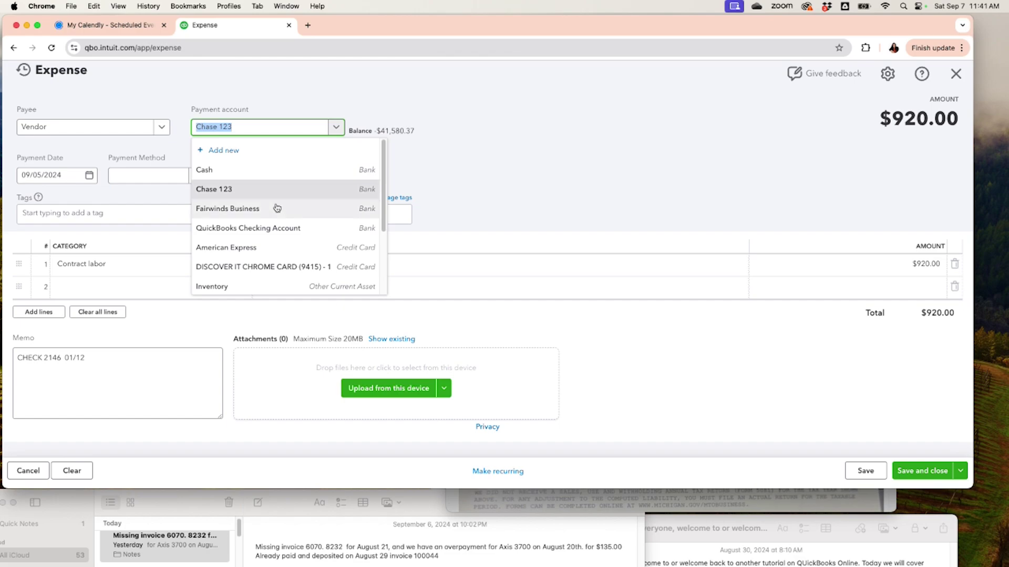
{"action": "left_click", "coordinate": [226, 177]}
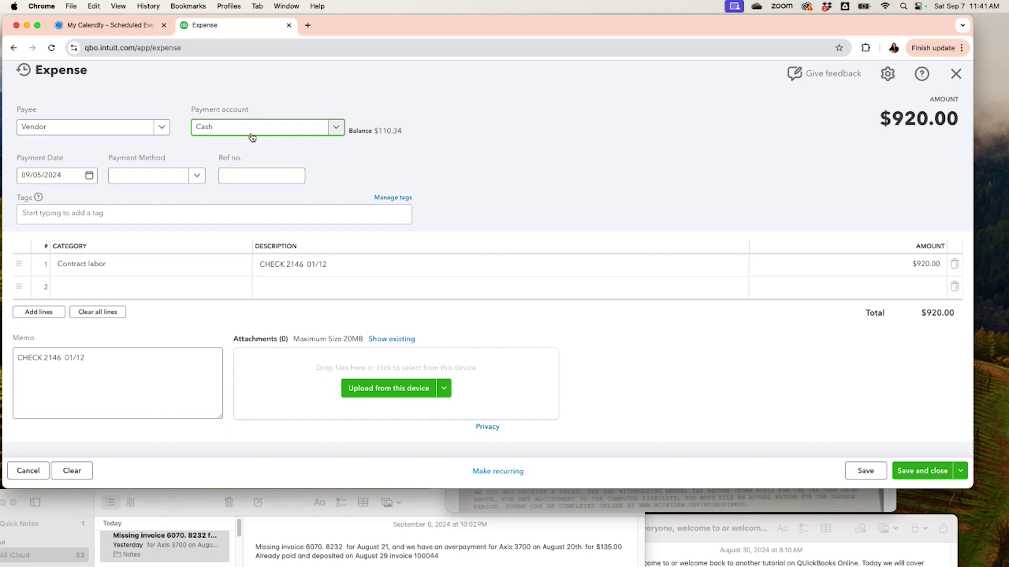
Set the first expense line to Business licences with an amount of 250, and save it while opening a new expense.
{"action": "left_click", "coordinate": [263, 286]}
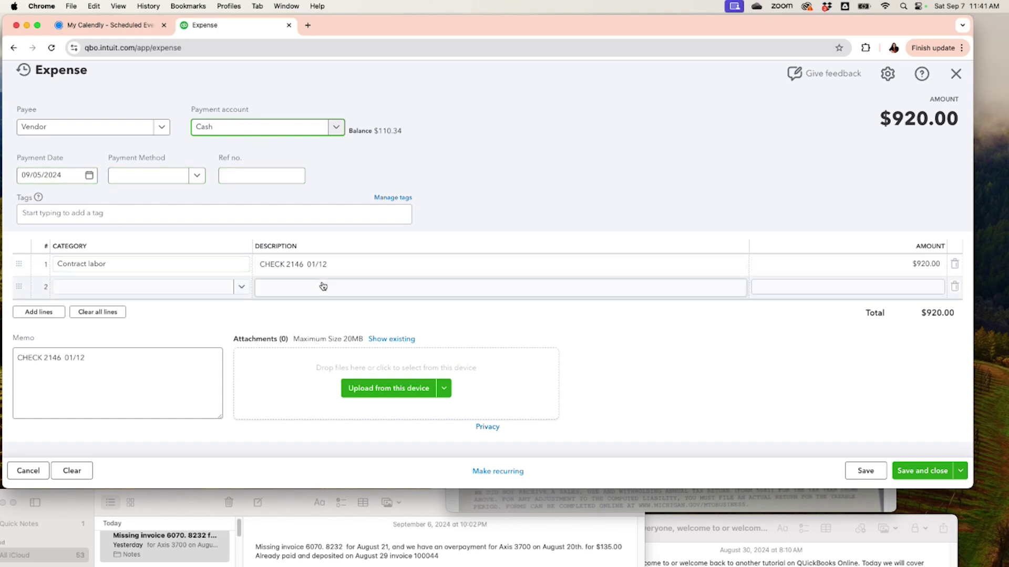
{"action": "left_click", "coordinate": [300, 270]}
{"action": "left_click", "coordinate": [158, 263]}
{"action": "left_click", "coordinate": [349, 263]}
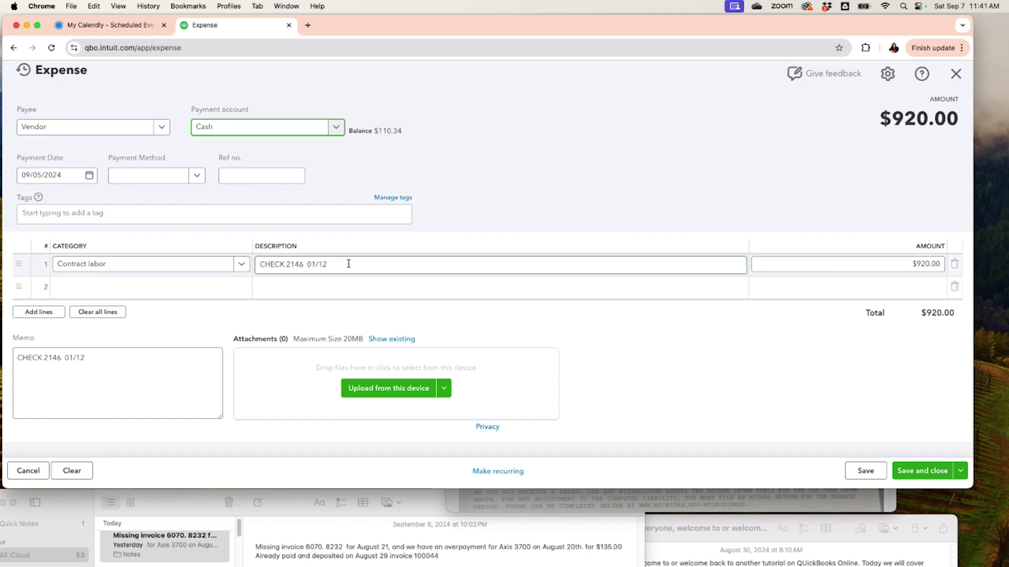
{"action": "left_click", "coordinate": [209, 266]}
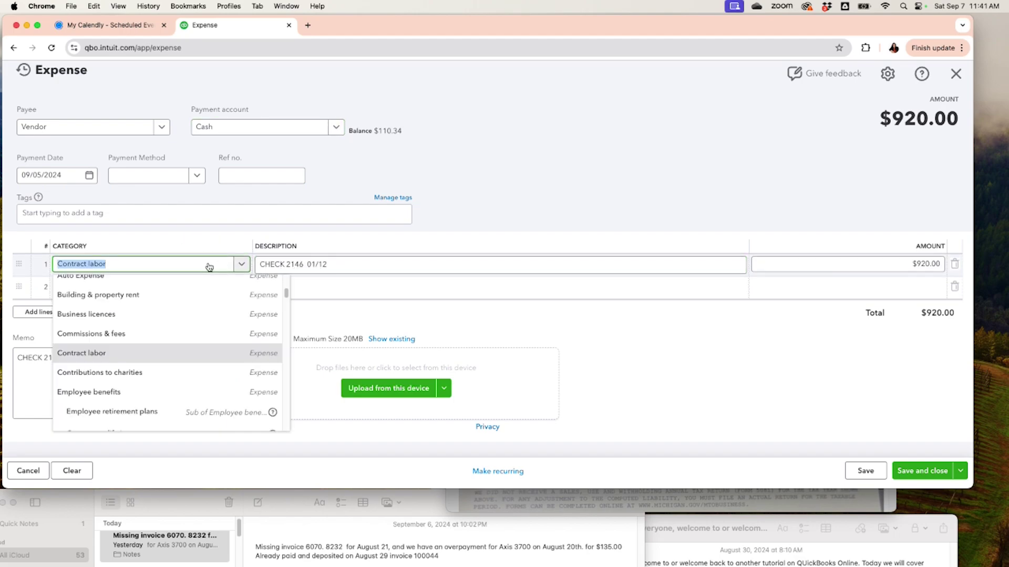
{"action": "left_click", "coordinate": [112, 314]}
{"action": "left_click", "coordinate": [923, 272]}
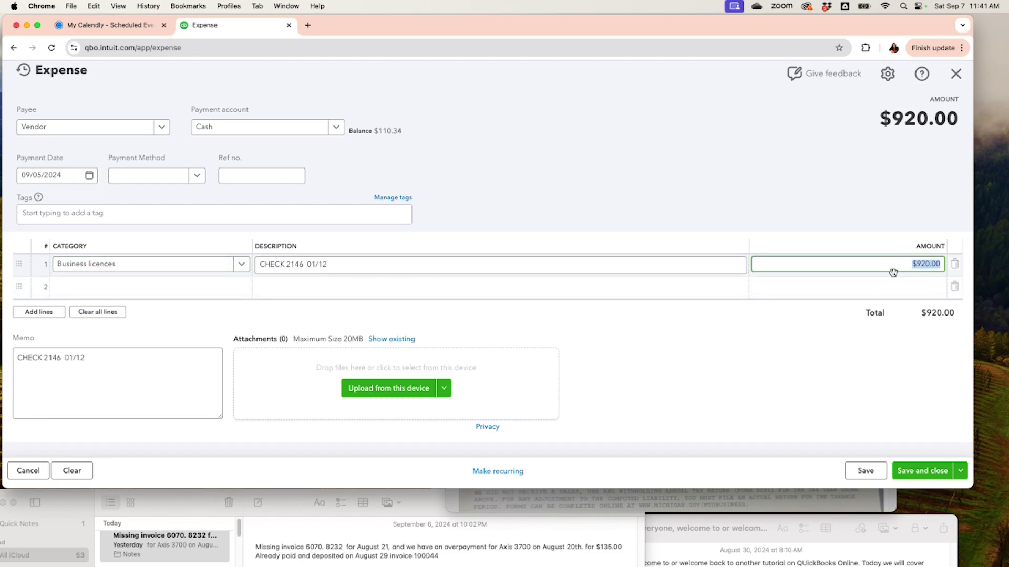
{"action": "type", "text": "250"}
{"action": "left_click", "coordinate": [794, 368]}
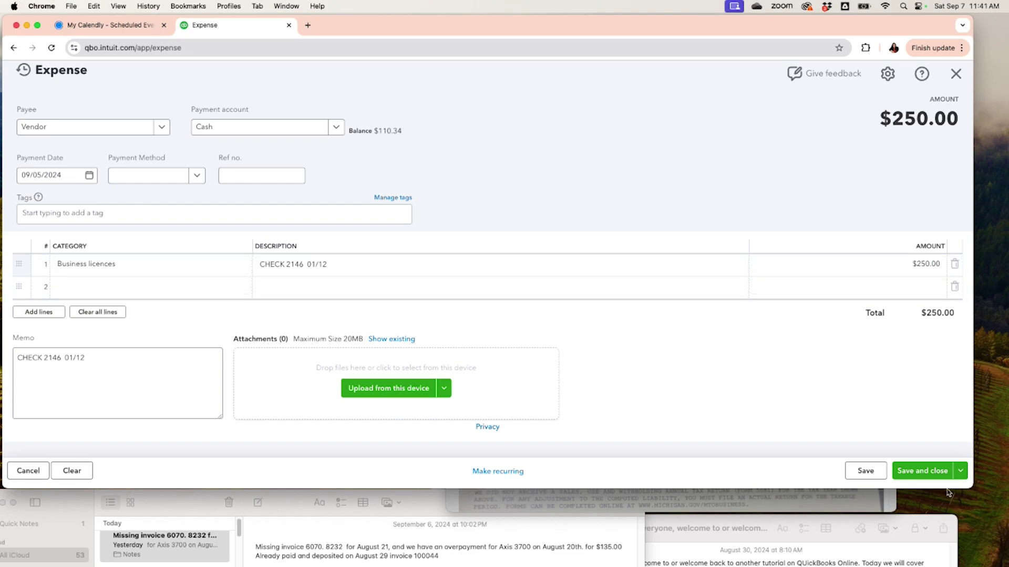
{"action": "left_click", "coordinate": [959, 470]}
{"action": "left_click", "coordinate": [926, 450]}
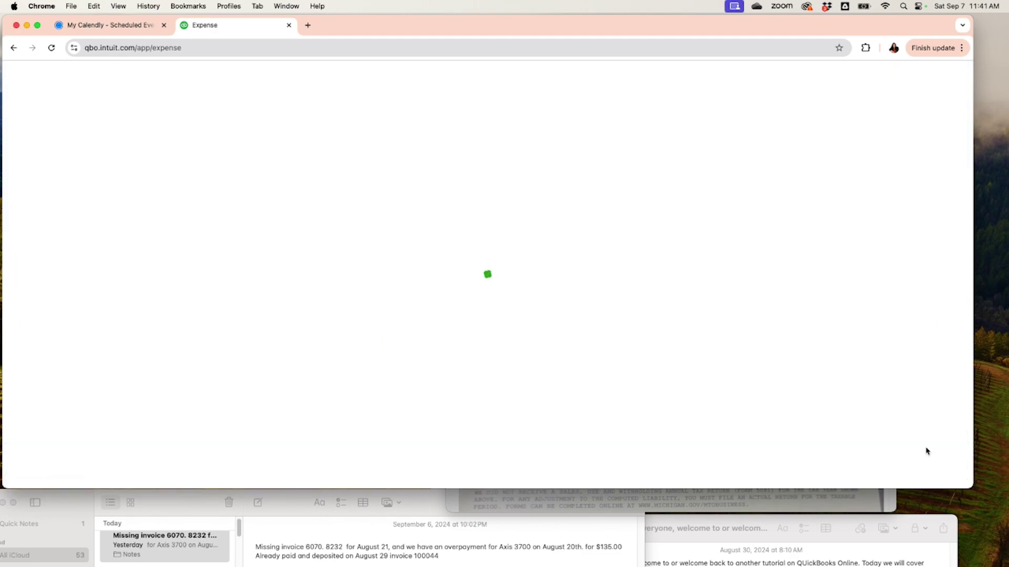
Select "Vendor" as the payee of the new blank expense.
{"action": "type", "text": "vendor"}
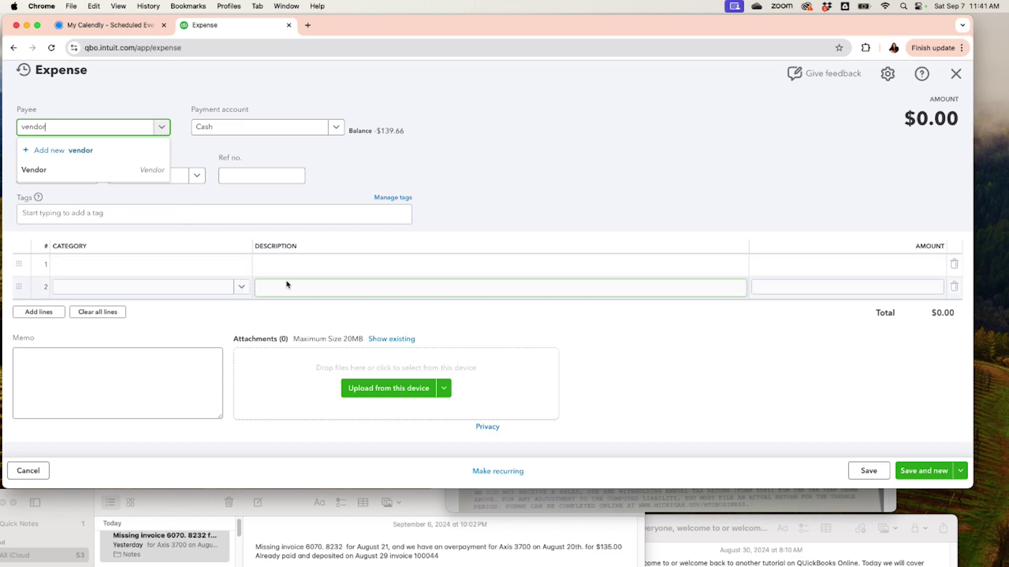
{"action": "key", "text": "Down"}
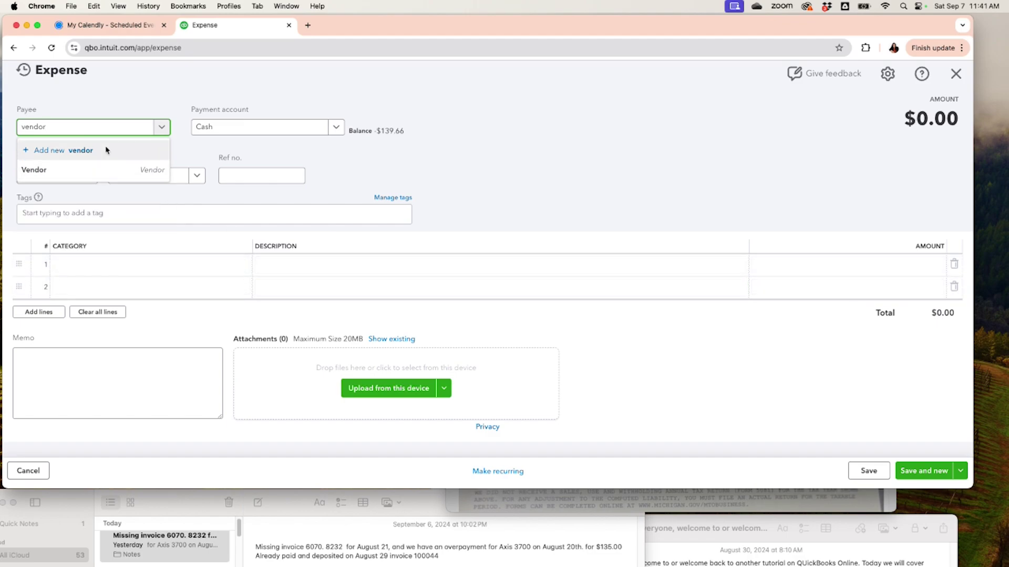
{"action": "key", "text": "Return"}
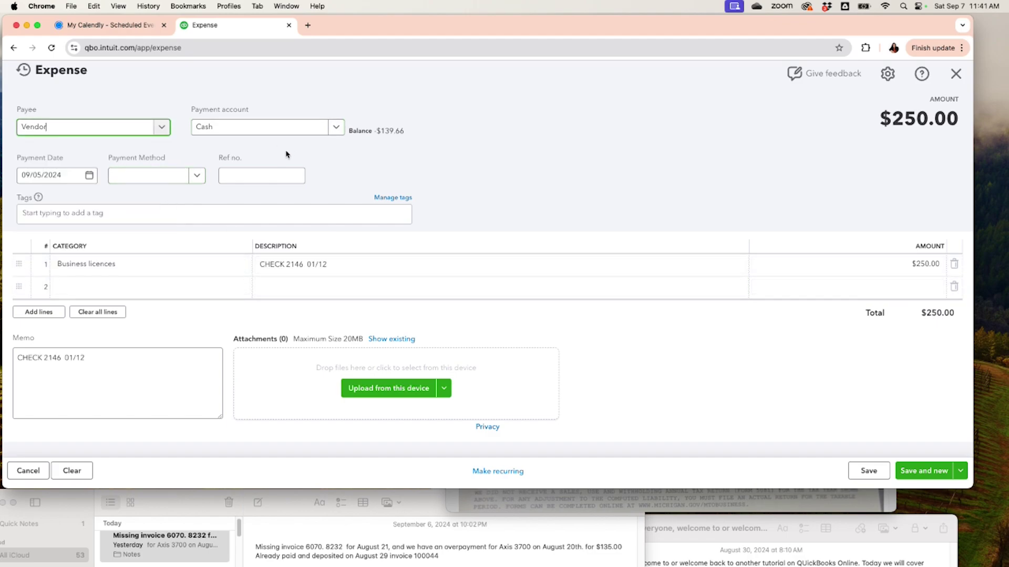
Set the expense's payment date to 09/10/2024 and its first line's category to Building & property rent.
{"action": "left_click", "coordinate": [89, 175]}
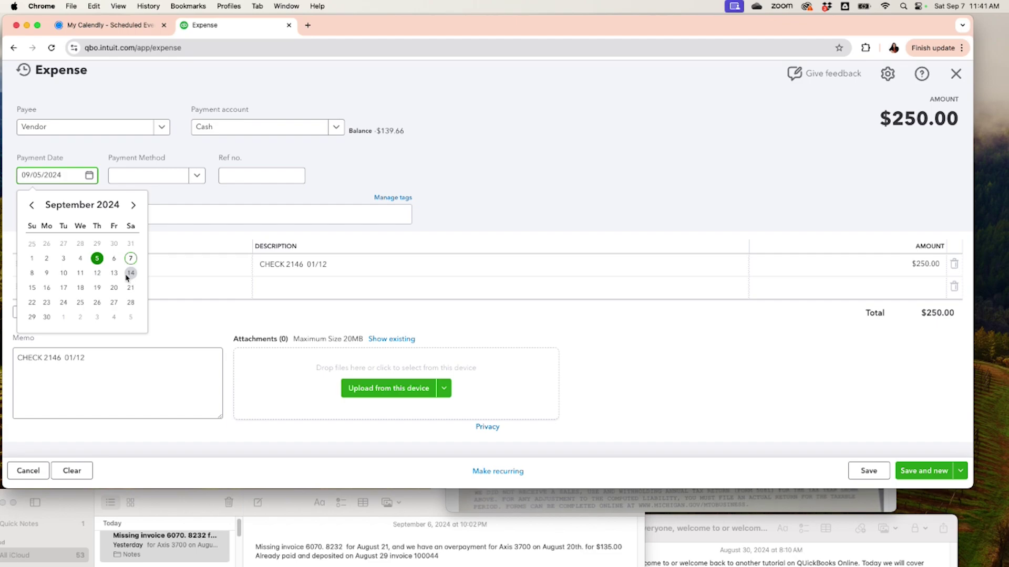
{"action": "left_click", "coordinate": [63, 274]}
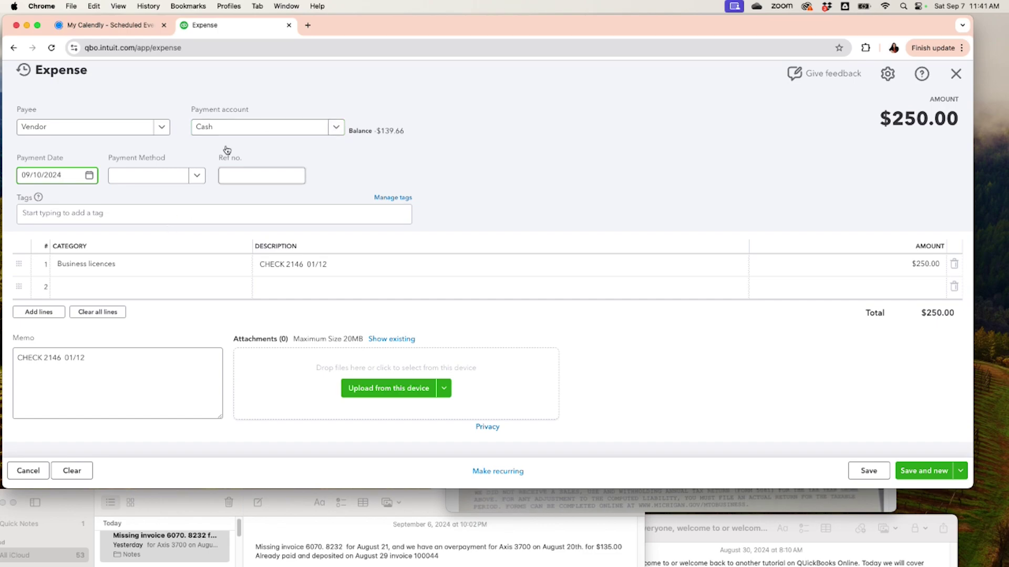
{"action": "left_click", "coordinate": [129, 268]}
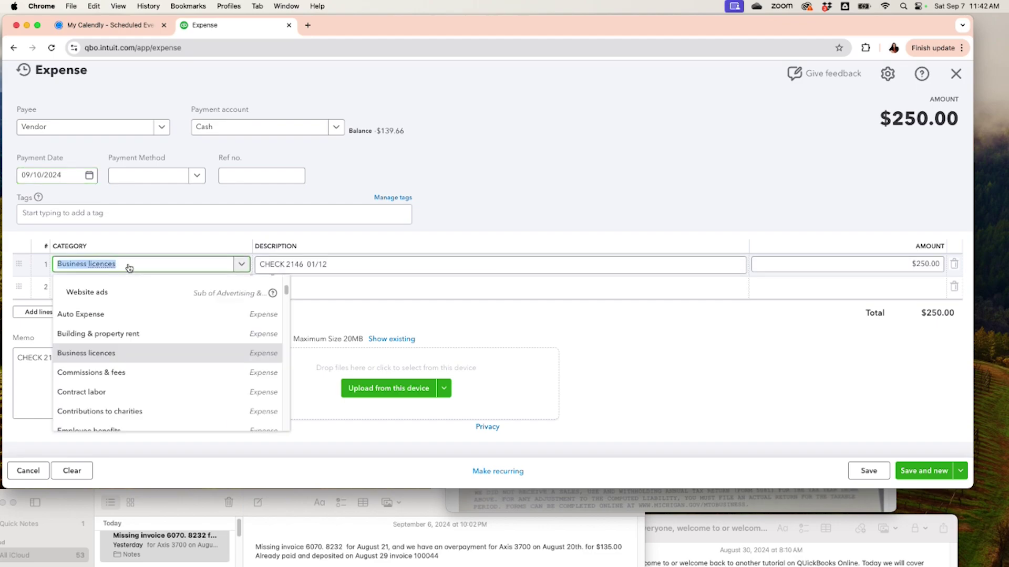
{"action": "left_click", "coordinate": [110, 336]}
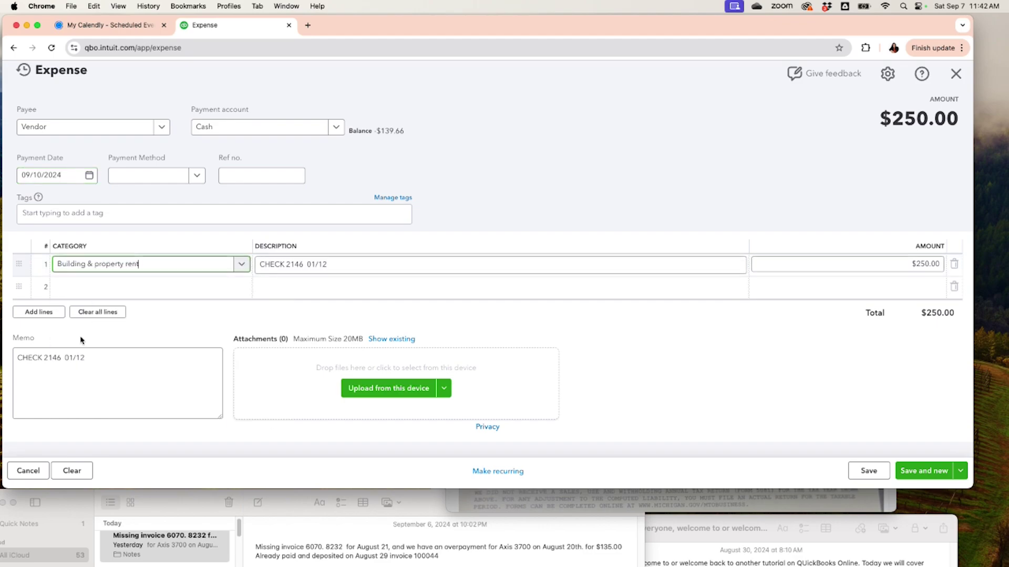
Set the rent line's amount to 800, and save and close the expense.
{"action": "left_click", "coordinate": [872, 272]}
{"action": "double_click", "coordinate": [872, 272]}
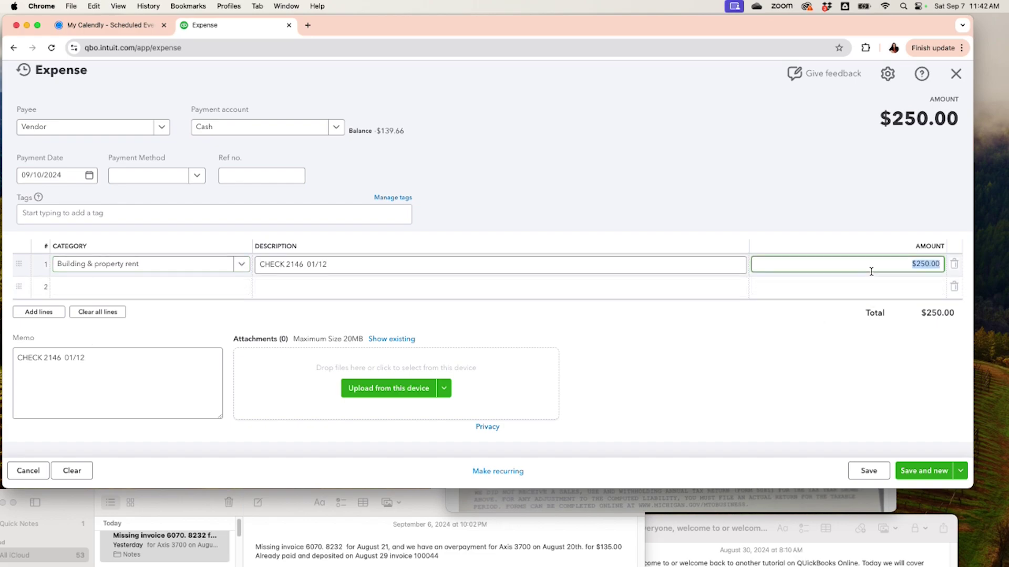
{"action": "type", "text": "800"}
{"action": "left_click", "coordinate": [855, 398]}
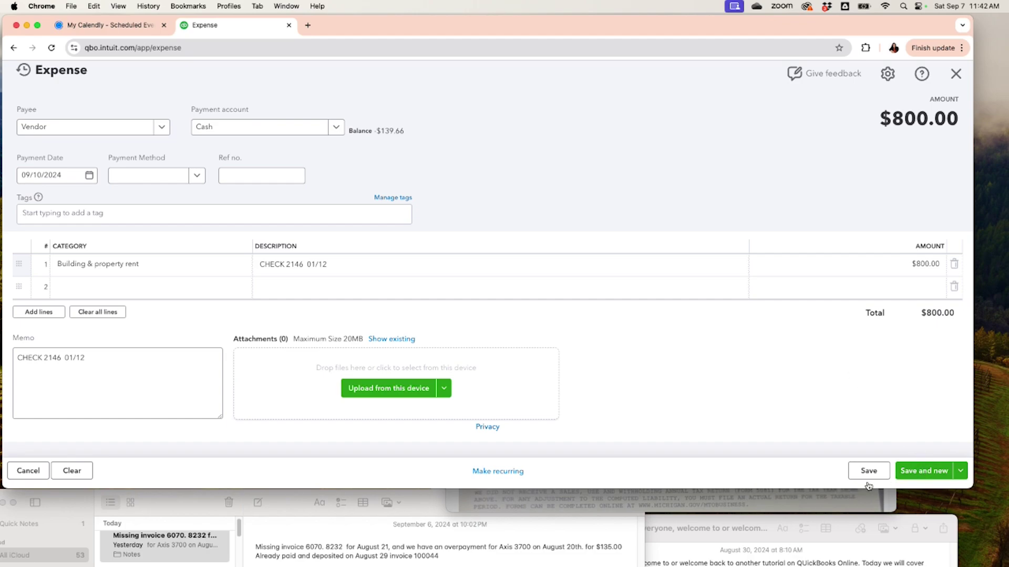
{"action": "left_click", "coordinate": [934, 476]}
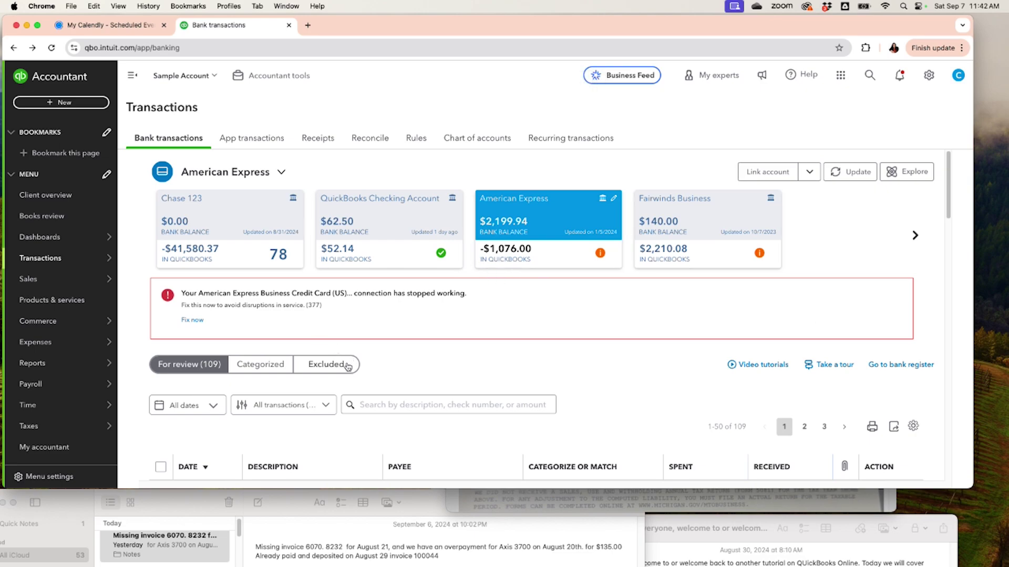
{"action": "left_click", "coordinate": [79, 102]}
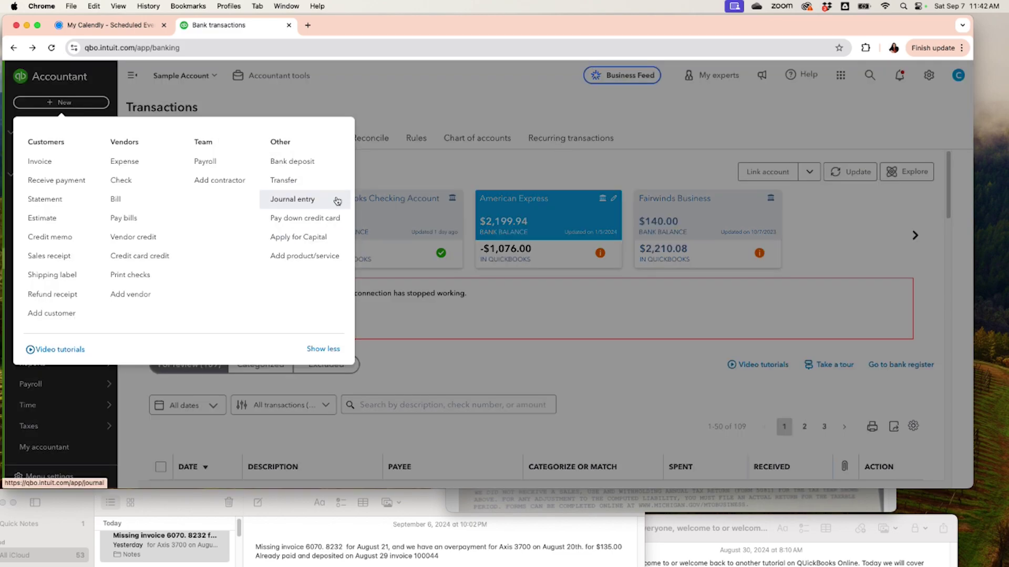
{"action": "left_click", "coordinate": [313, 162]}
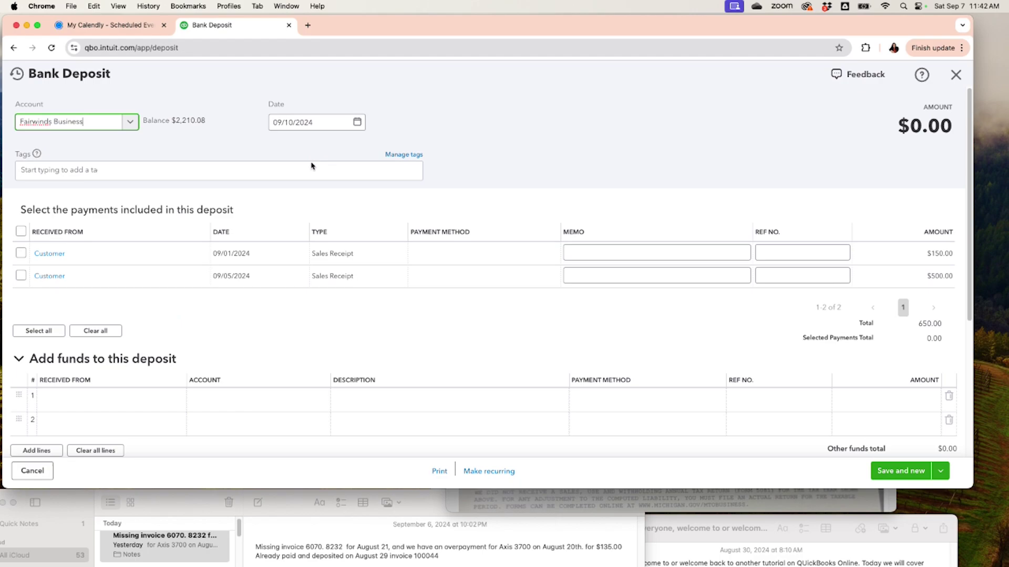
{"action": "left_click", "coordinate": [131, 123]}
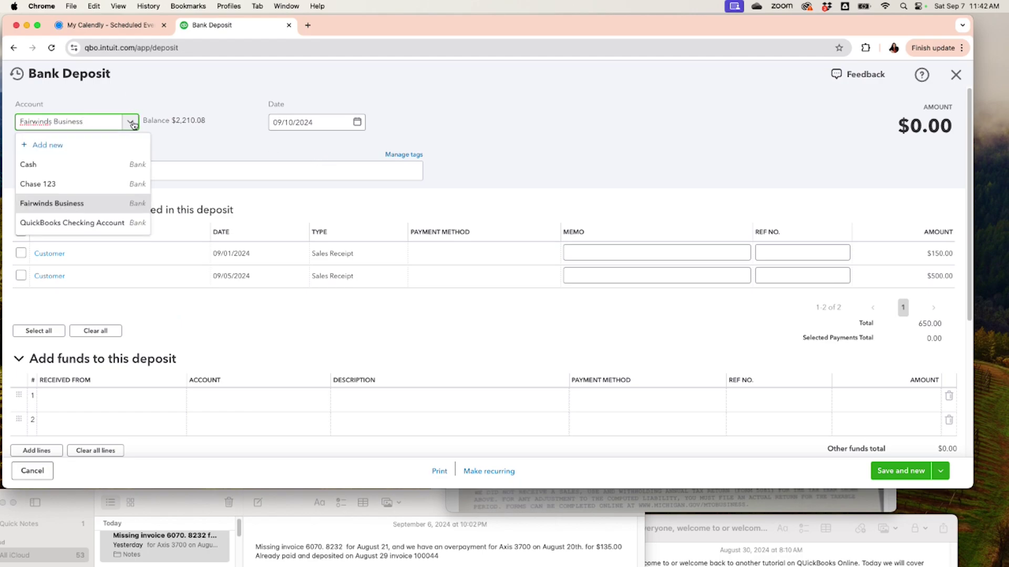
{"action": "left_click", "coordinate": [44, 165]}
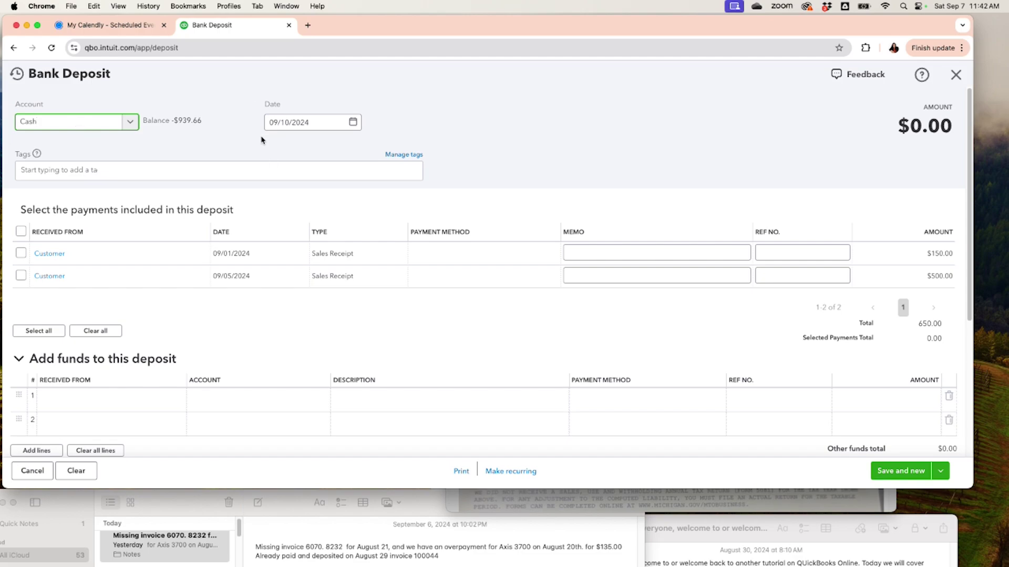
{"action": "left_click", "coordinate": [948, 75]}
{"action": "left_click", "coordinate": [522, 301]}
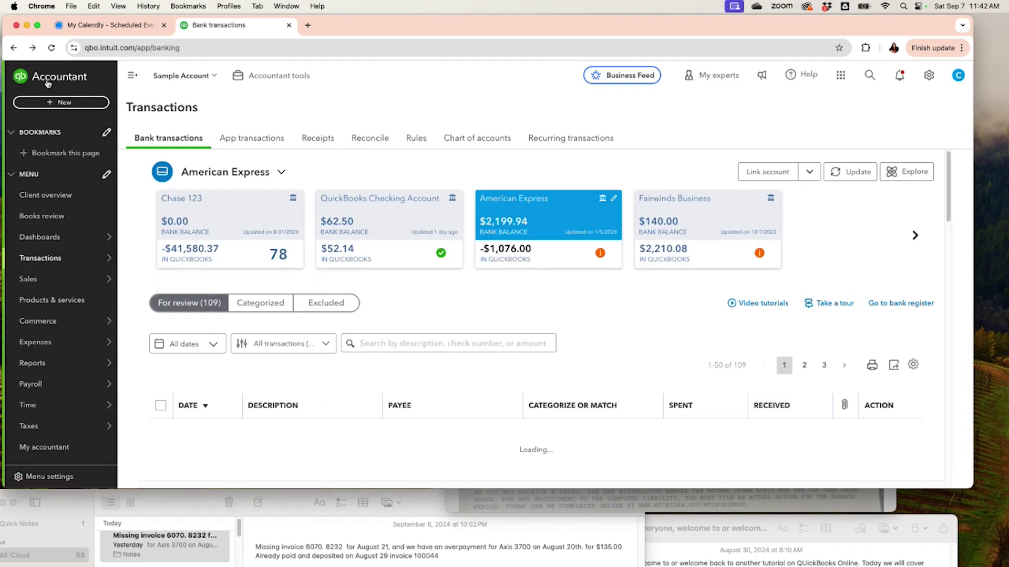
Start a new bank deposit and choose Cash as the deposit account.
{"action": "left_click", "coordinate": [48, 104]}
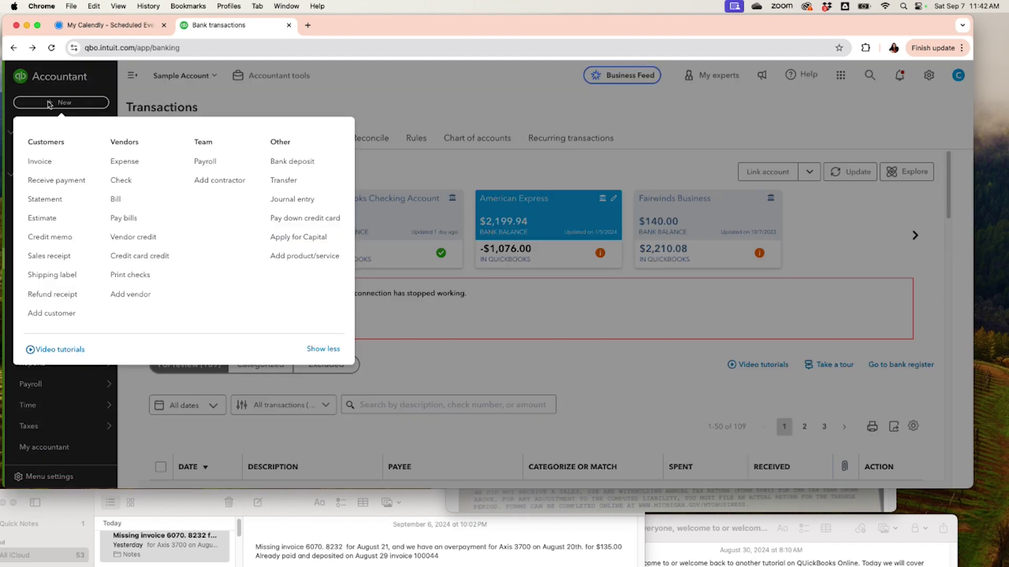
{"action": "left_click", "coordinate": [320, 169]}
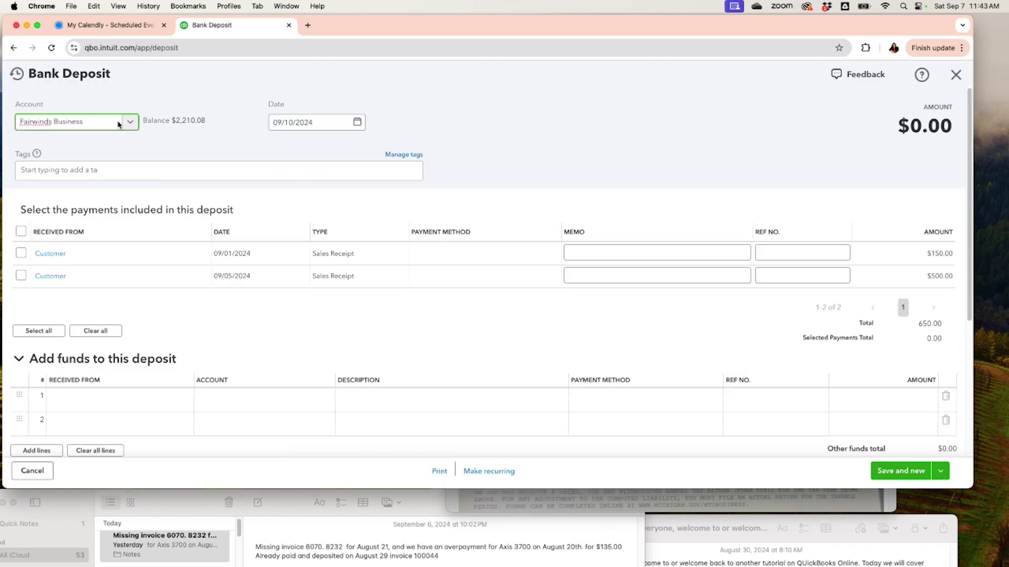
{"action": "left_click", "coordinate": [129, 122]}
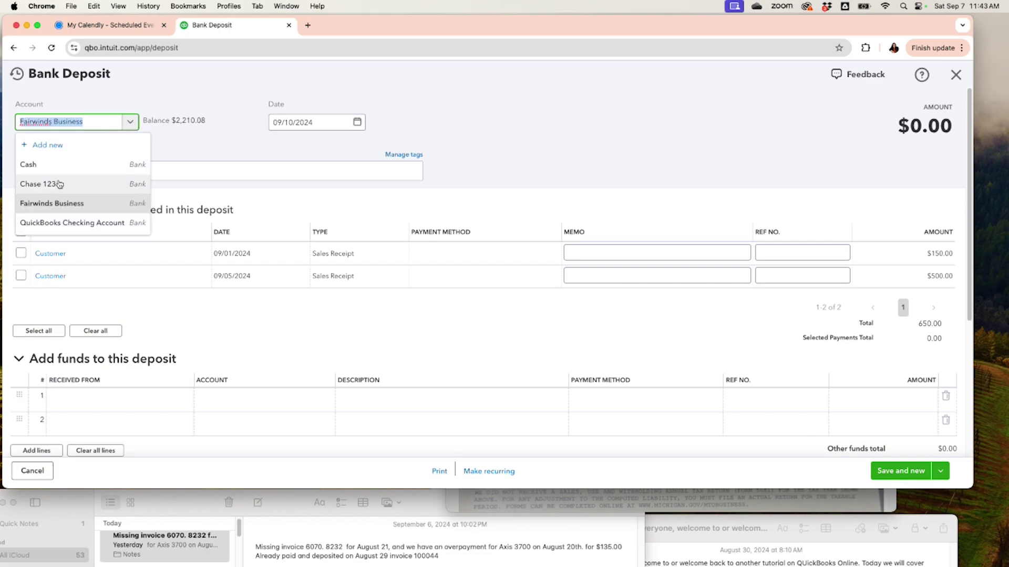
{"action": "left_click", "coordinate": [60, 170]}
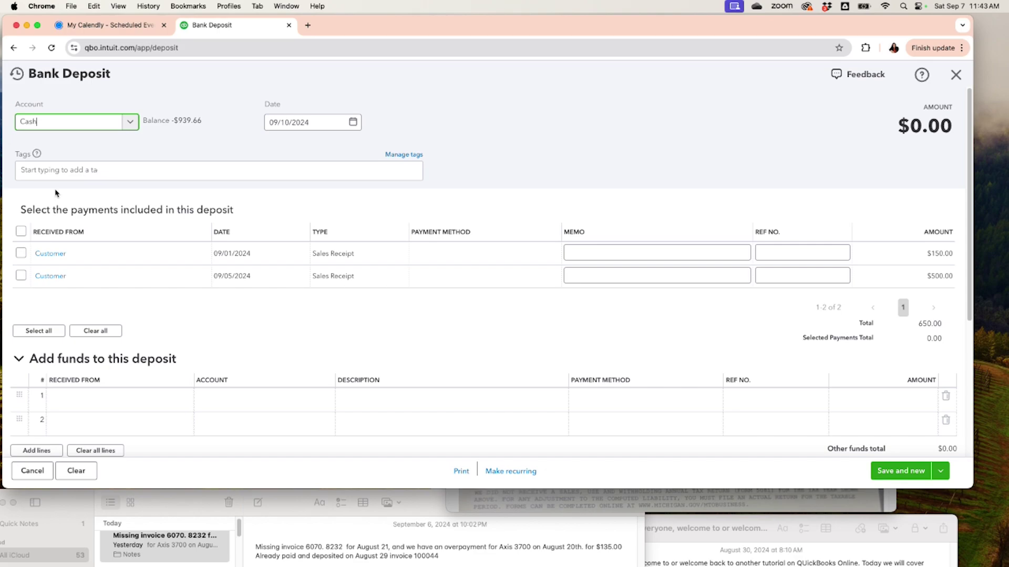
Include the $150.00 sales receipt in the deposit, date it 09/01/2024, and save it while opening a new deposit.
{"action": "left_click", "coordinate": [21, 254]}
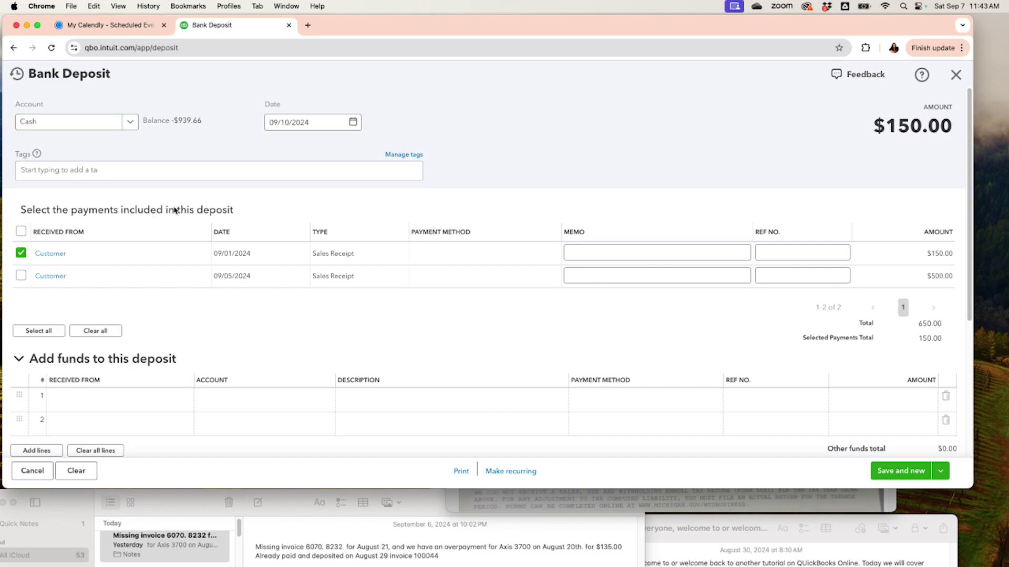
{"action": "left_click", "coordinate": [353, 122]}
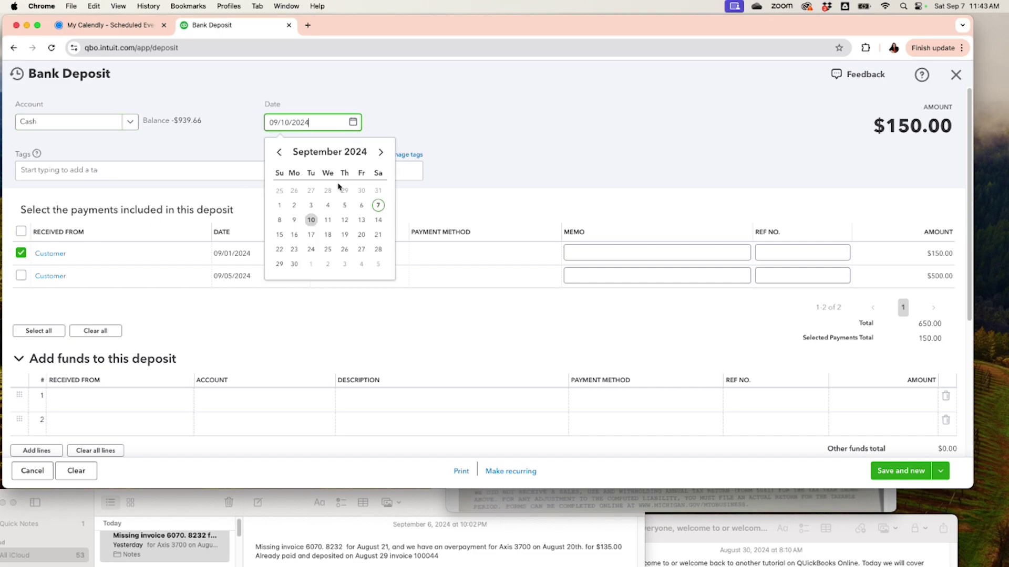
{"action": "left_click", "coordinate": [279, 205]}
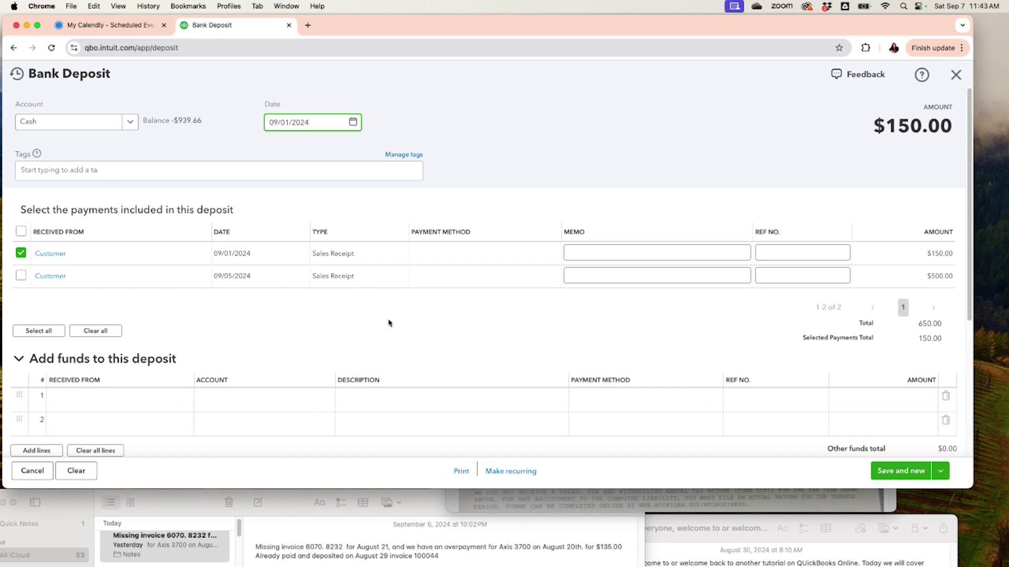
{"action": "left_click", "coordinate": [914, 474]}
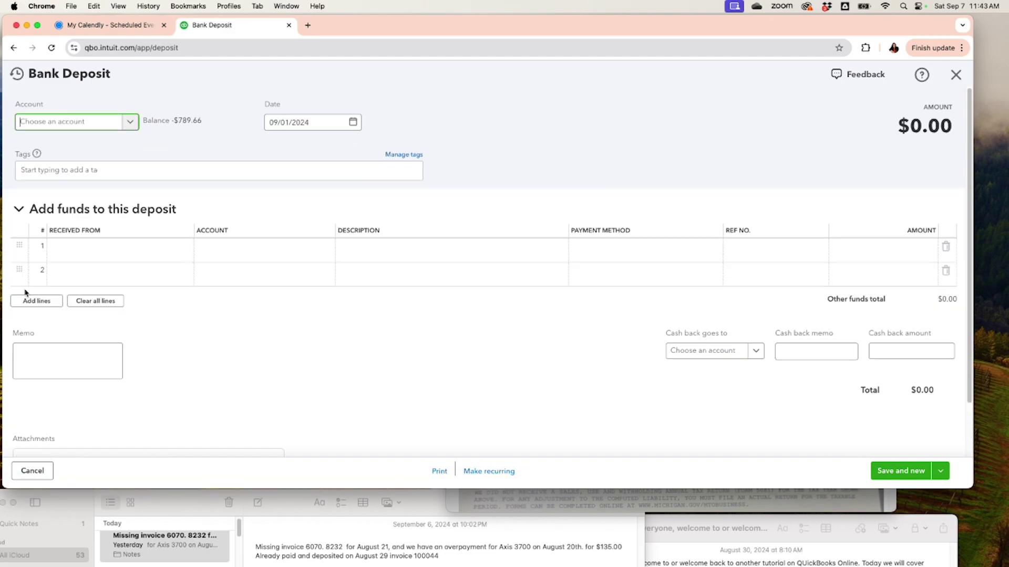
Include the $500.00 sales receipt in the new Cash deposit, date it 09/05/2024, and save it while opening another deposit.
{"action": "left_click", "coordinate": [20, 254]}
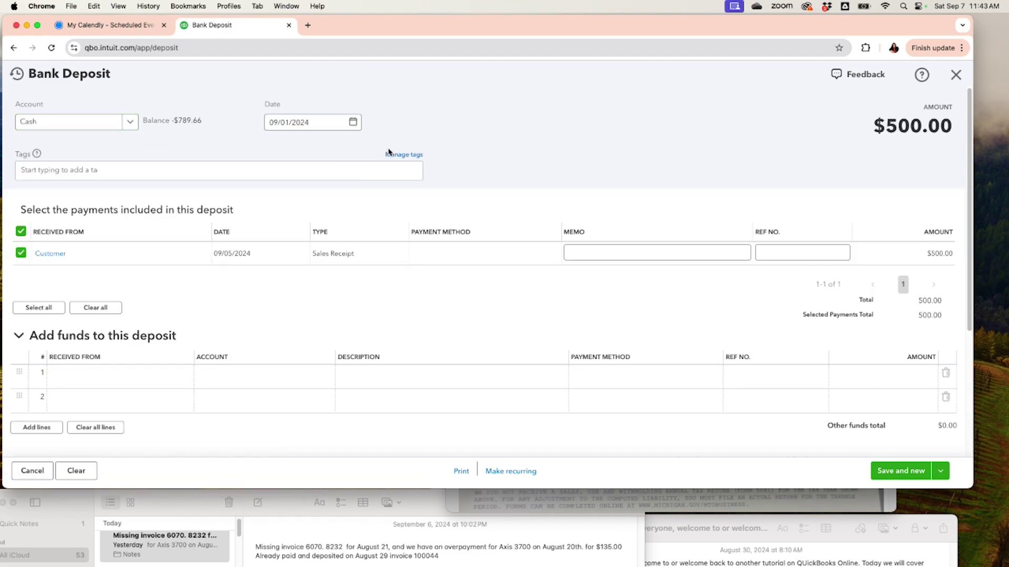
{"action": "left_click", "coordinate": [353, 122]}
{"action": "left_click", "coordinate": [344, 205]}
{"action": "left_click", "coordinate": [896, 476]}
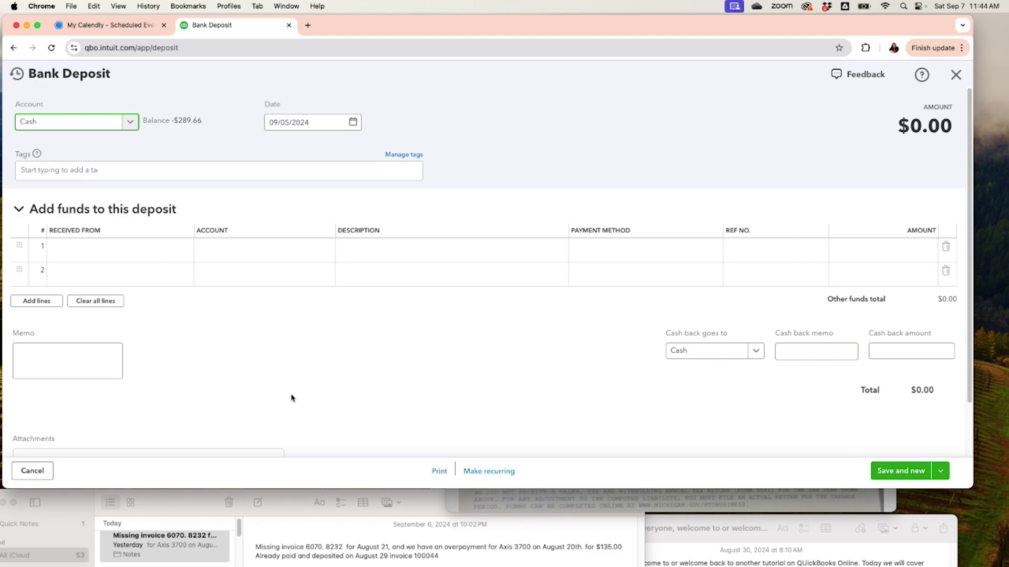
Enter the owner's first name as the payer on the first added-funds line and save it as a new customer.
{"action": "left_click", "coordinate": [79, 256]}
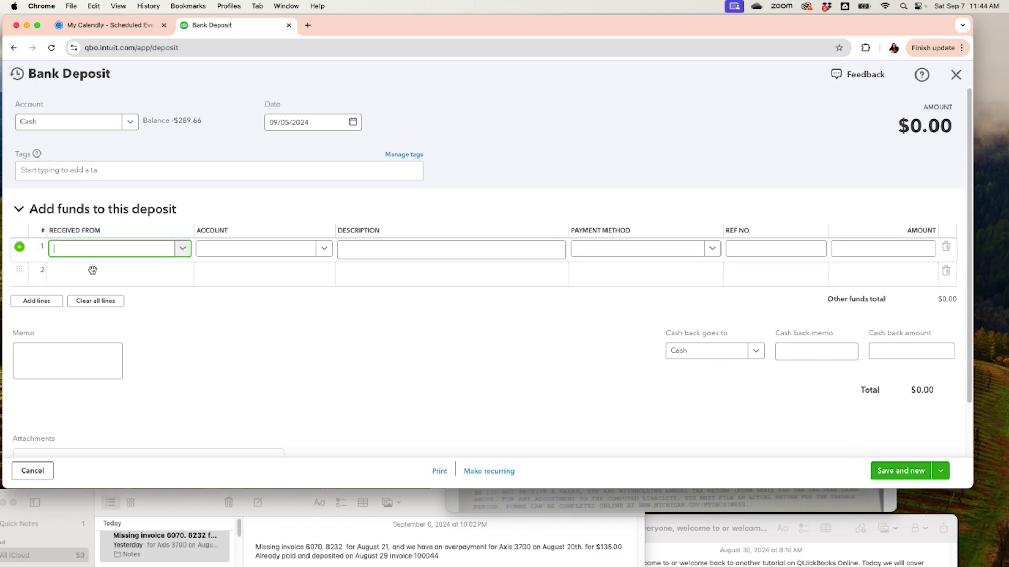
{"action": "type", "text": "claudia"}
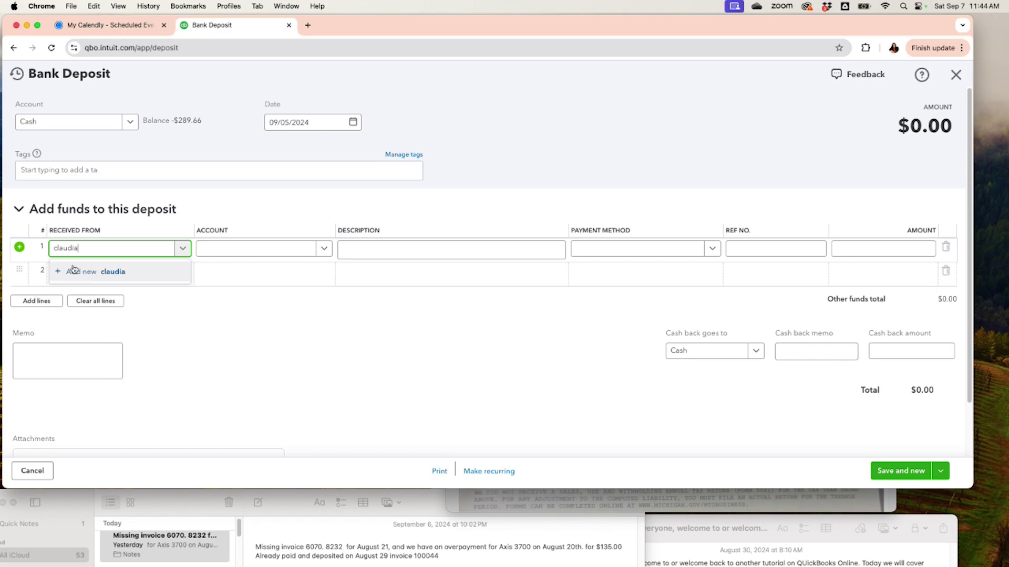
{"action": "left_click", "coordinate": [101, 271]}
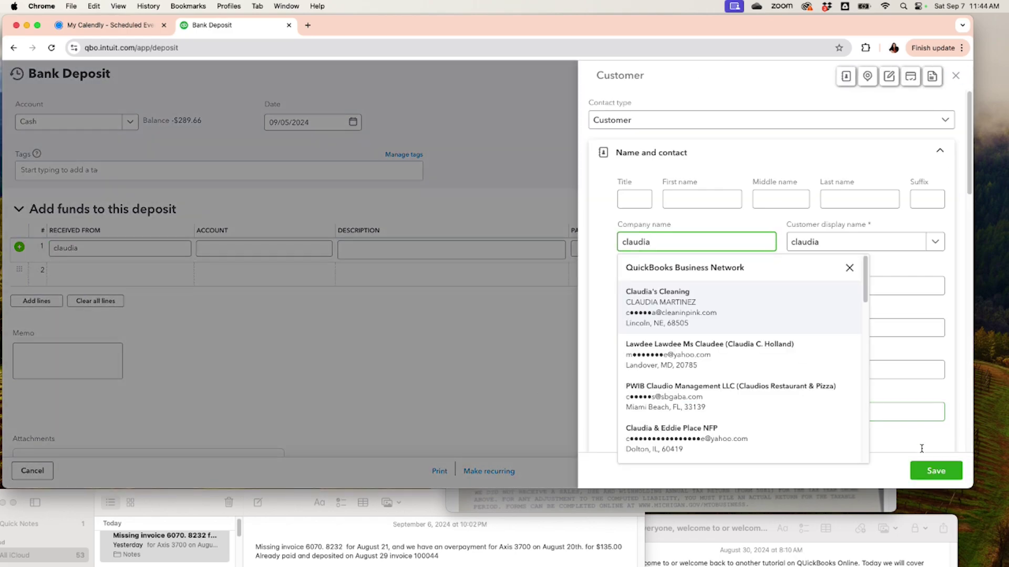
{"action": "left_click", "coordinate": [935, 472]}
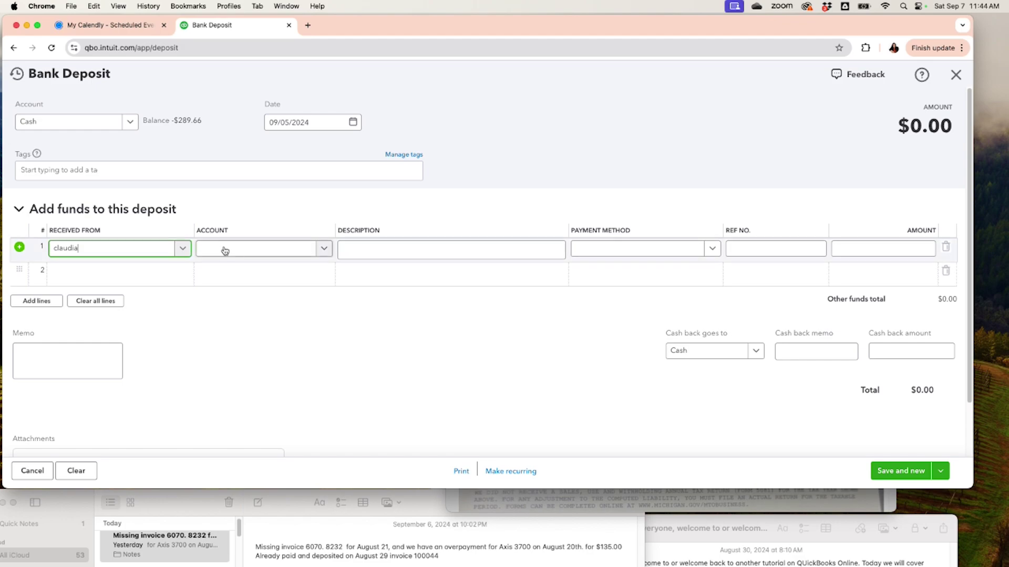
Set the funds line's account to Owner investments with an amount of 1000.00, and save and close the deposit.
{"action": "left_click", "coordinate": [226, 253]}
{"action": "type", "text": "owner"}
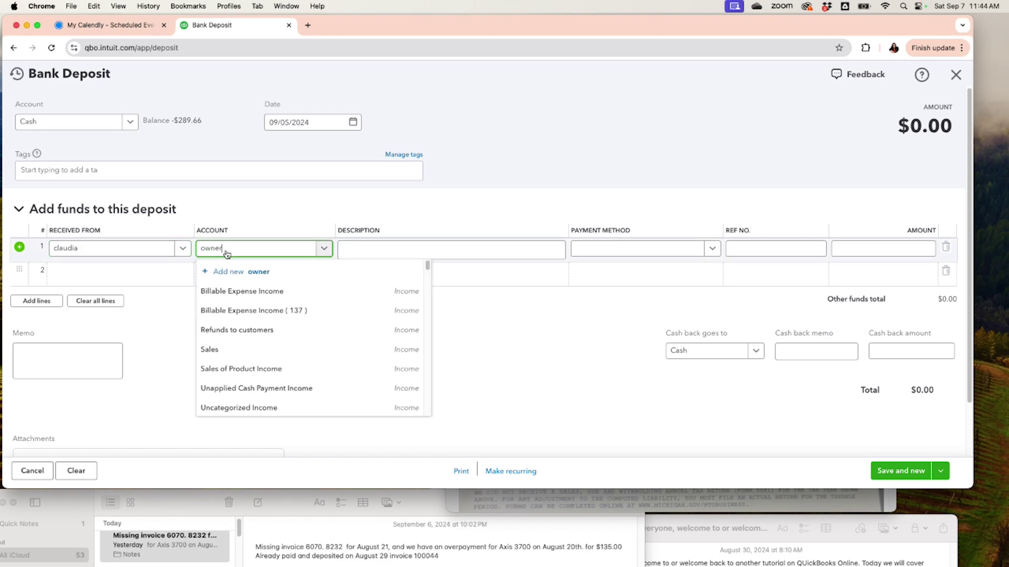
{"action": "left_click", "coordinate": [271, 309]}
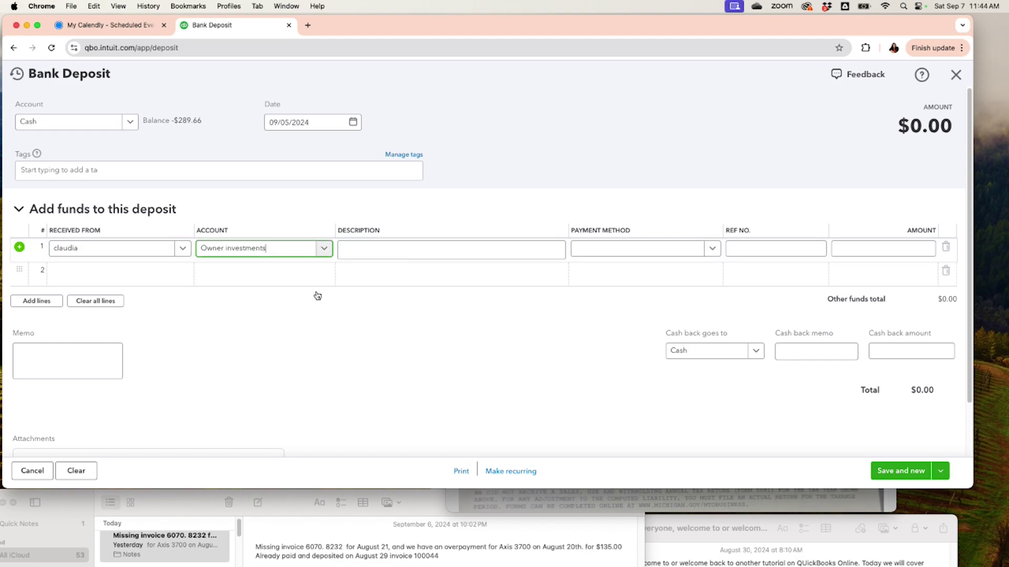
{"action": "left_click", "coordinate": [860, 246]}
{"action": "type", "text": "1000.00"}
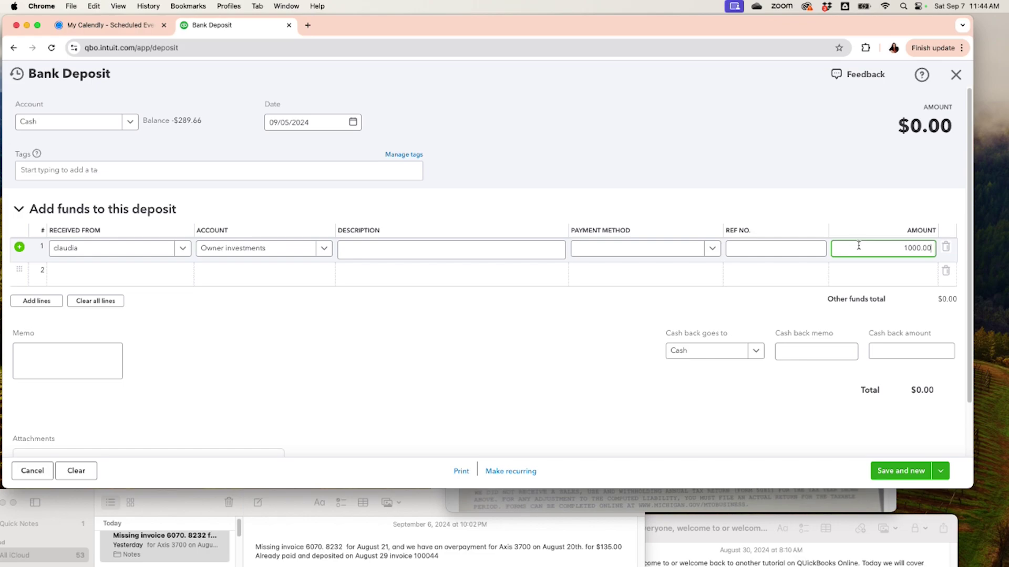
{"action": "left_click", "coordinate": [588, 403]}
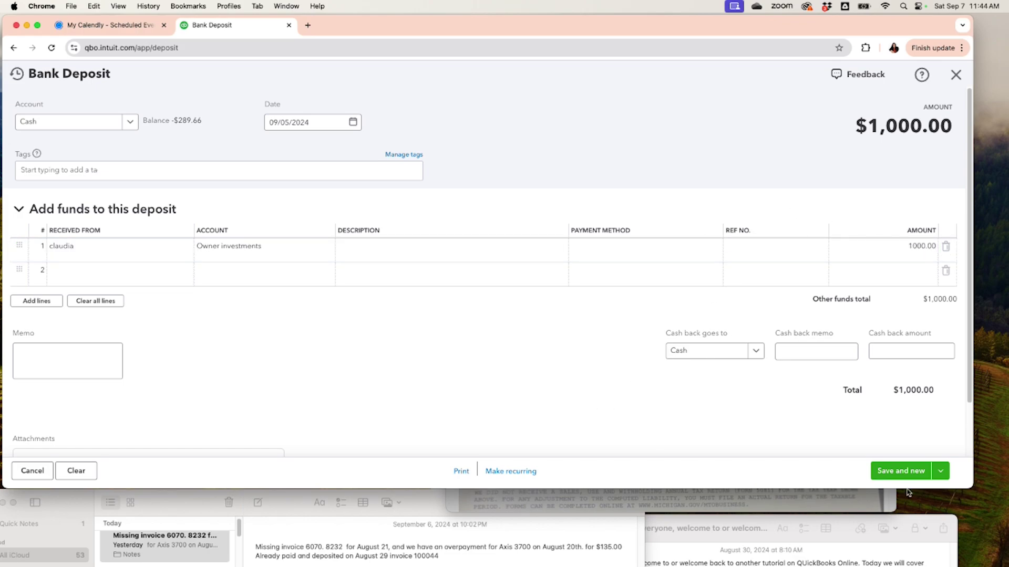
{"action": "left_click", "coordinate": [938, 472]}
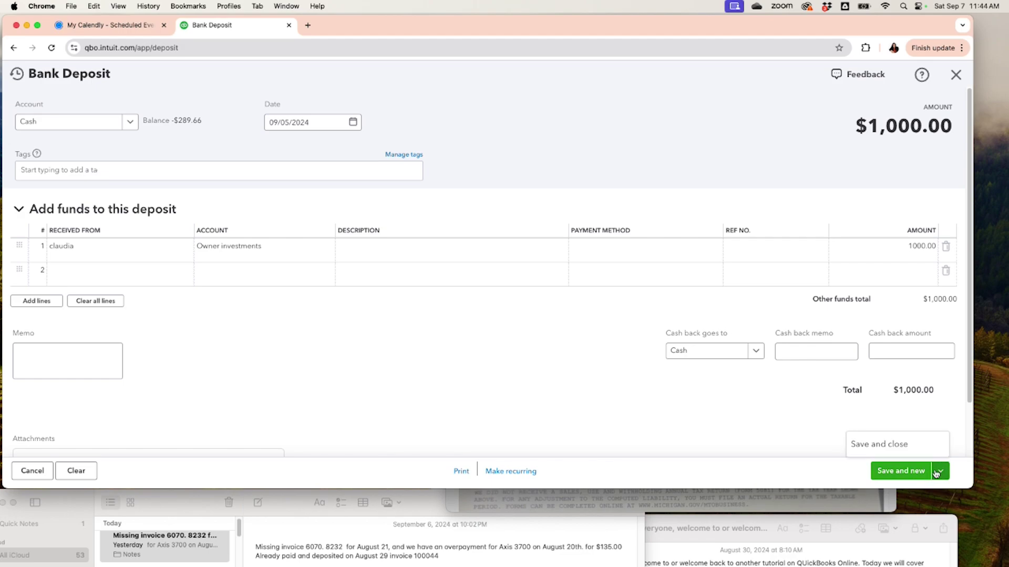
{"action": "left_click", "coordinate": [893, 445]}
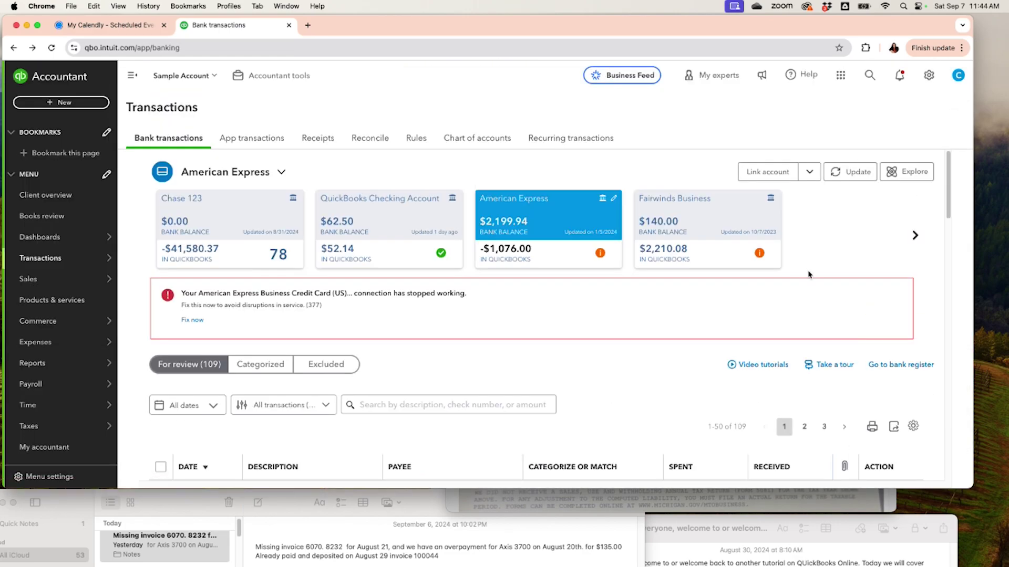
{"action": "scroll", "coordinate": [808, 274], "scroll_direction": "down", "scroll_amount": 3}
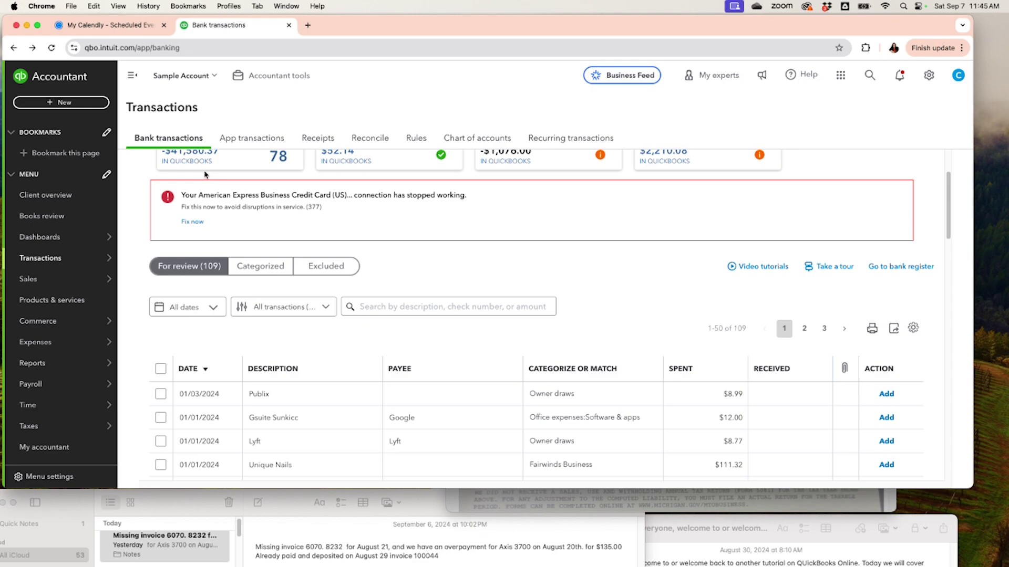
{"action": "left_click", "coordinate": [354, 306]}
{"action": "scroll", "coordinate": [354, 307], "scroll_direction": "down", "scroll_amount": 3}
{"action": "scroll", "coordinate": [354, 304], "scroll_direction": "up", "scroll_amount": 5}
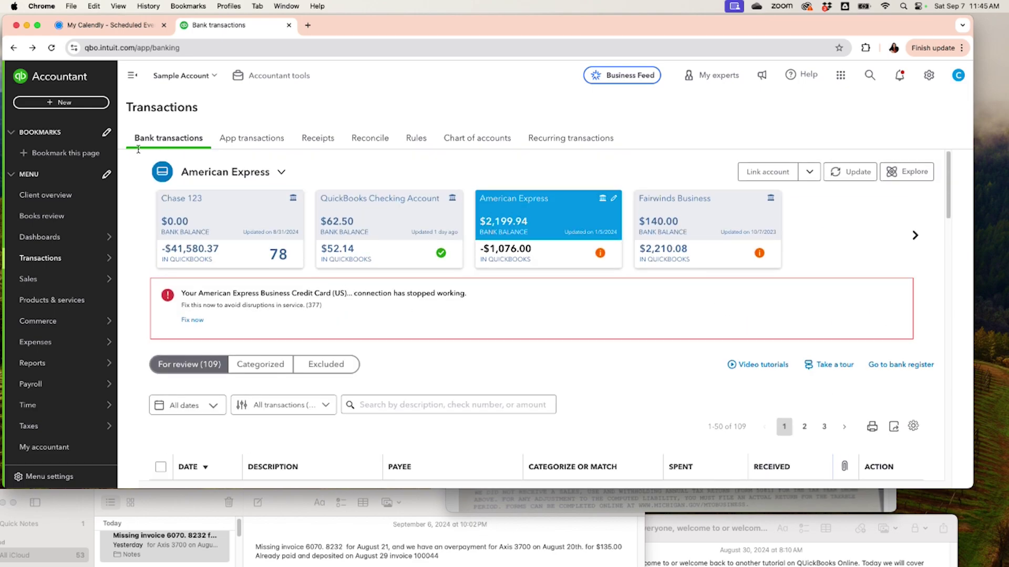
Open the Cash account's register from the chart of accounts and review the September 2024 deposits, expenses and running balance.
{"action": "mouse_move", "coordinate": [76, 260]}
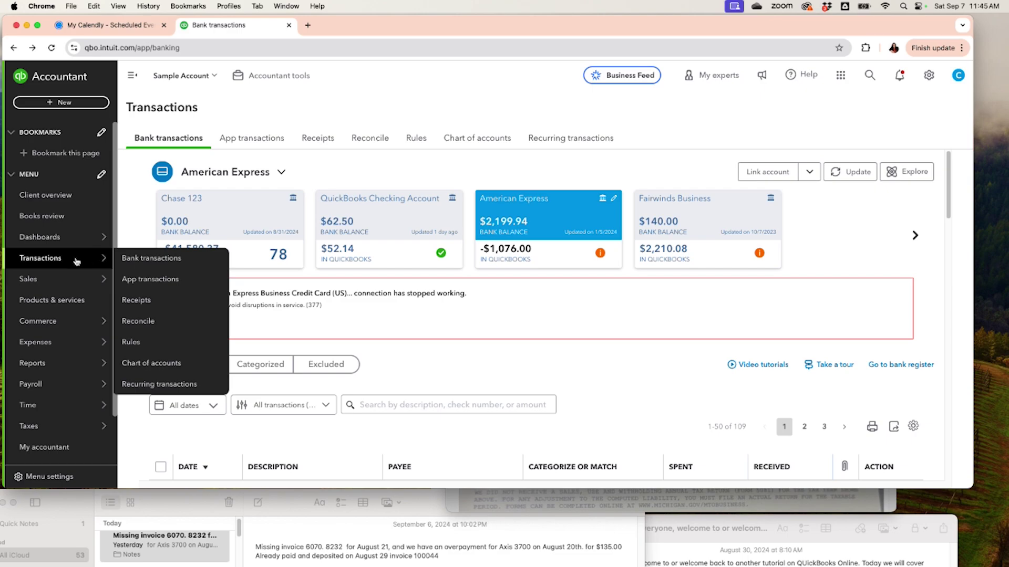
{"action": "left_click", "coordinate": [171, 364]}
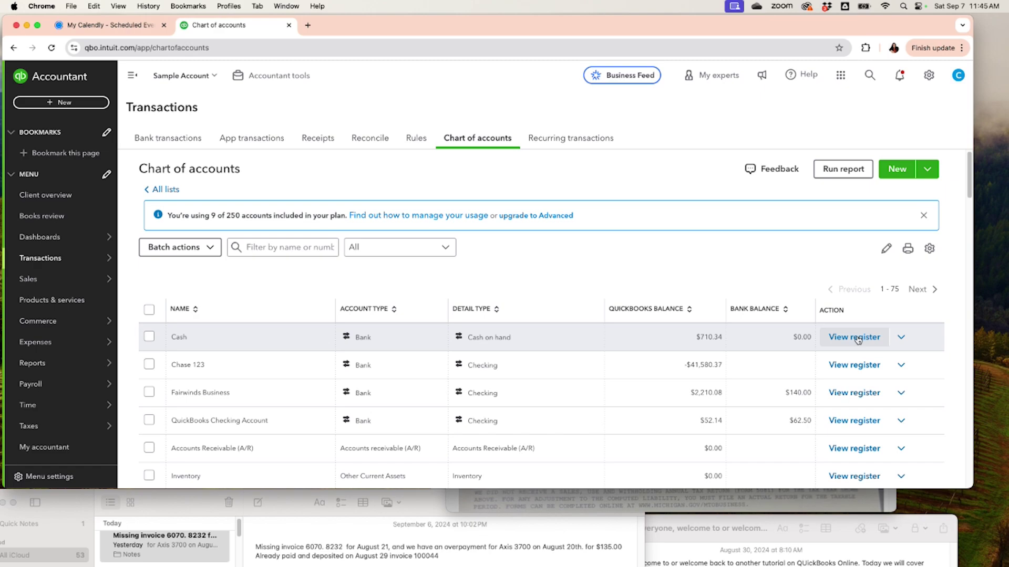
{"action": "left_click", "coordinate": [856, 340]}
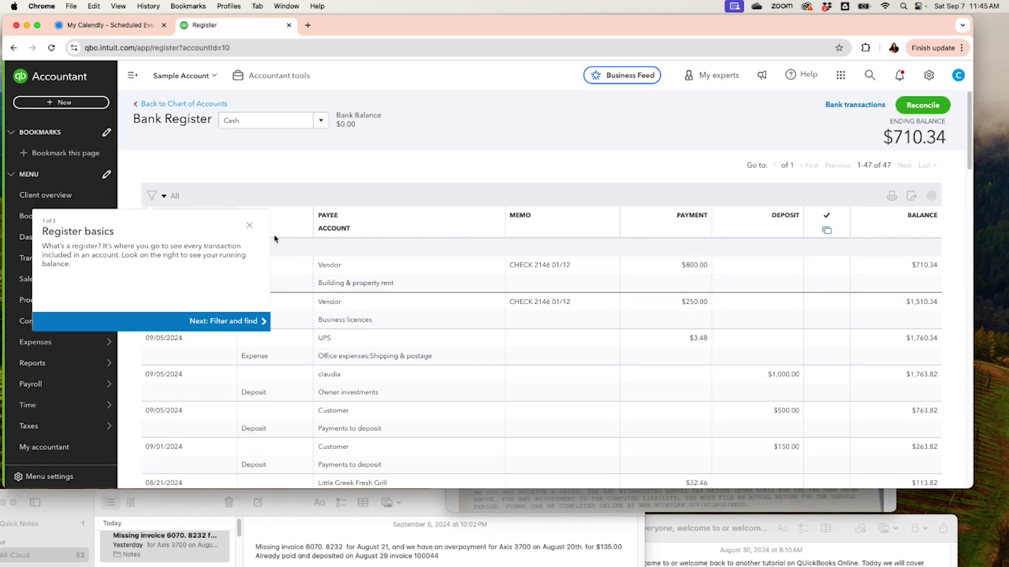
{"action": "left_click", "coordinate": [250, 225]}
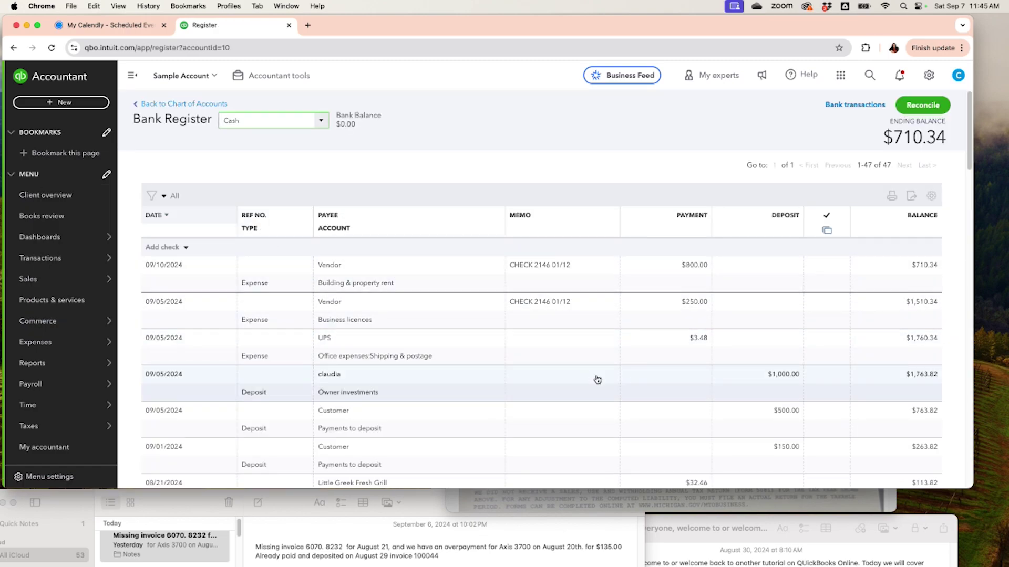
{"action": "scroll", "coordinate": [595, 376], "scroll_direction": "down", "scroll_amount": 1}
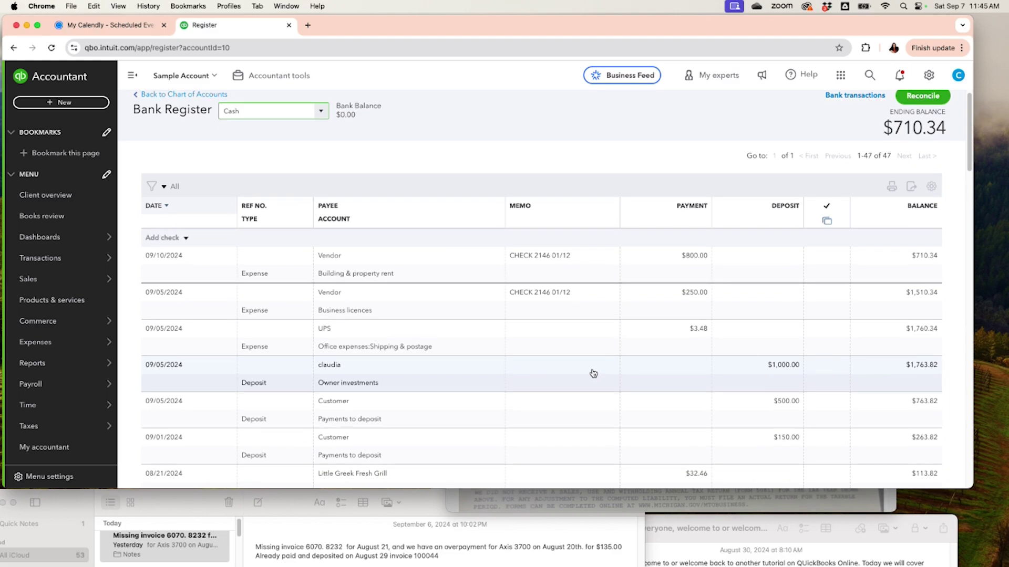
{"action": "scroll", "coordinate": [593, 374], "scroll_direction": "down", "scroll_amount": 3}
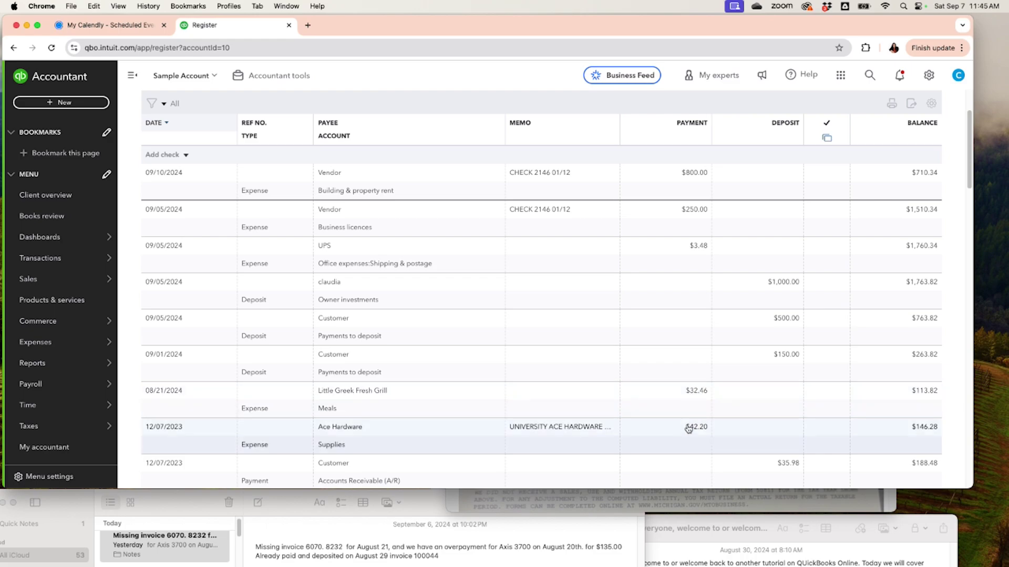
{"action": "scroll", "coordinate": [709, 407], "scroll_direction": "up", "scroll_amount": 1}
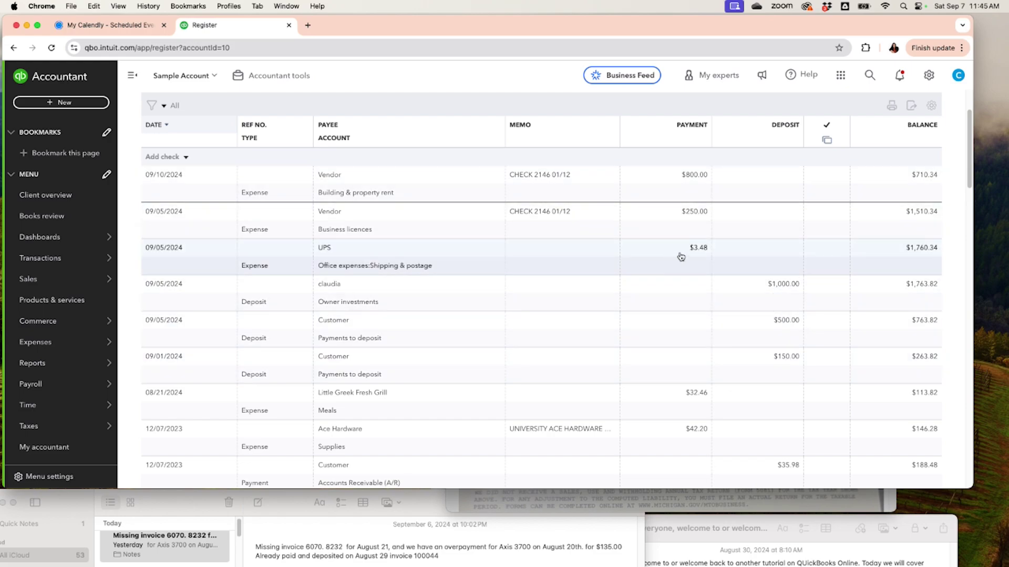
{"action": "scroll", "coordinate": [683, 256], "scroll_direction": "up", "scroll_amount": 2}
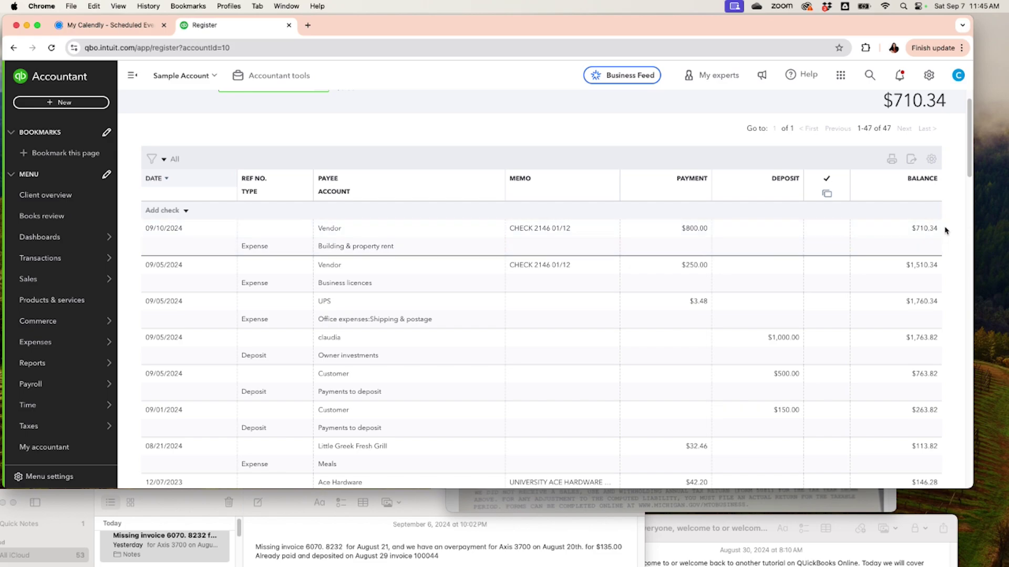
{"action": "scroll", "coordinate": [903, 242], "scroll_direction": "up", "scroll_amount": 2}
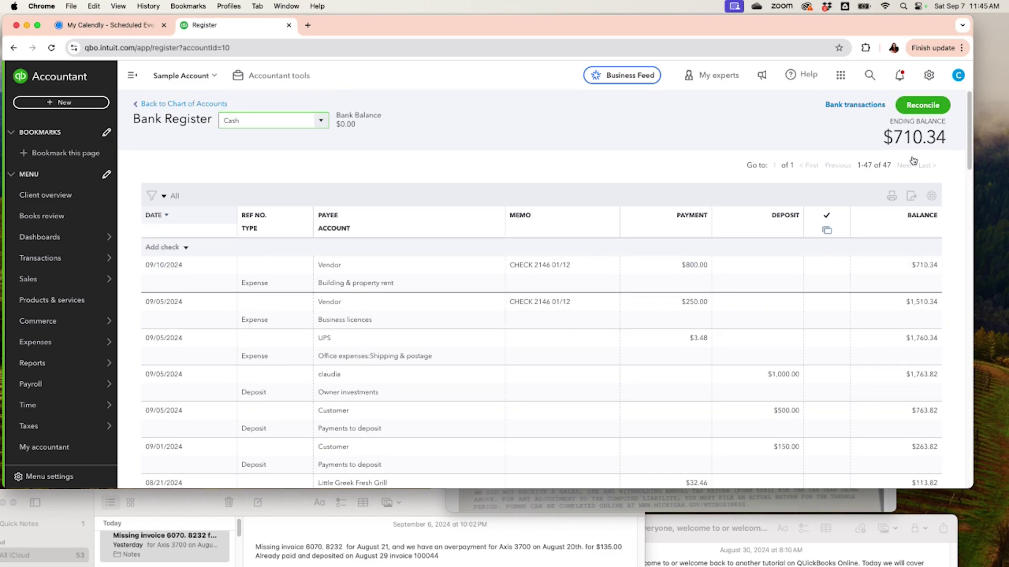
{"action": "left_click", "coordinate": [929, 106]}
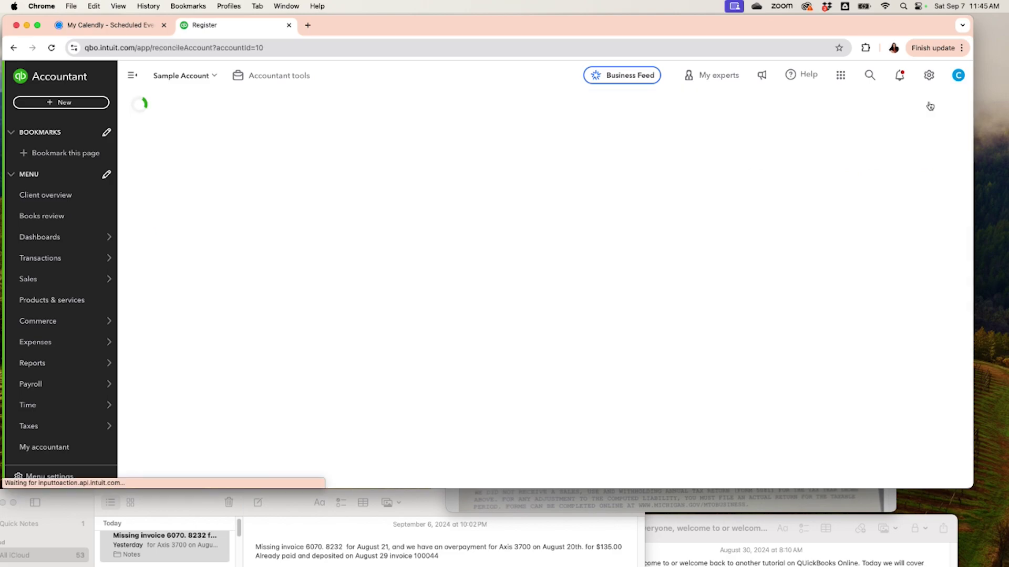
{"action": "left_click", "coordinate": [188, 372]}
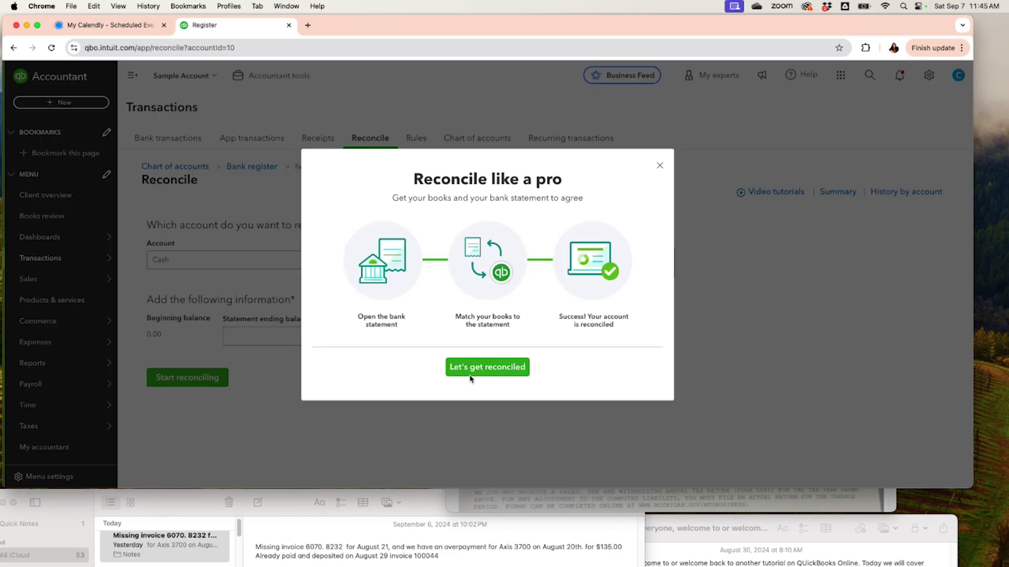
{"action": "left_click", "coordinate": [489, 368]}
{"action": "left_click", "coordinate": [244, 337]}
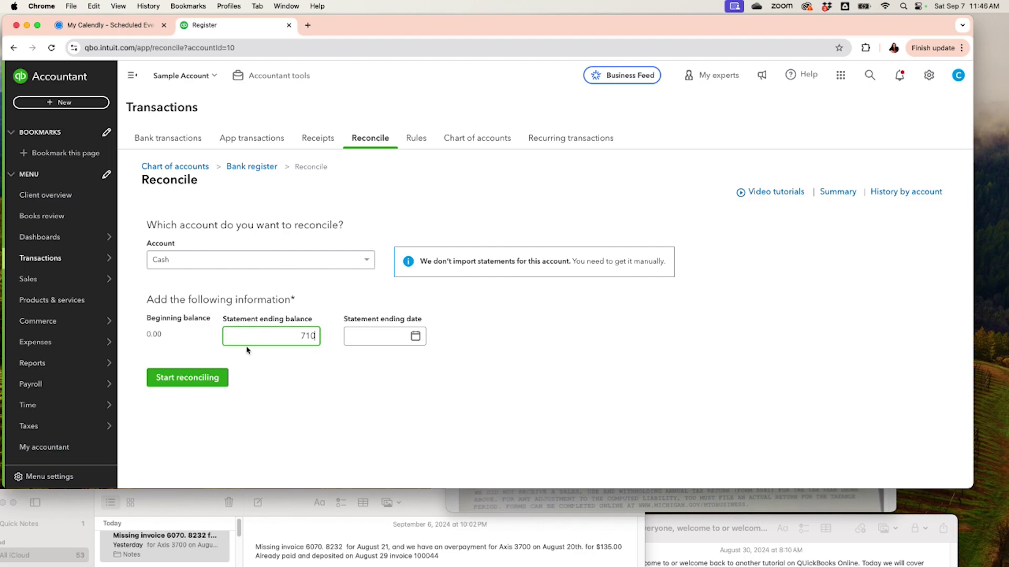
{"action": "left_click", "coordinate": [260, 168]}
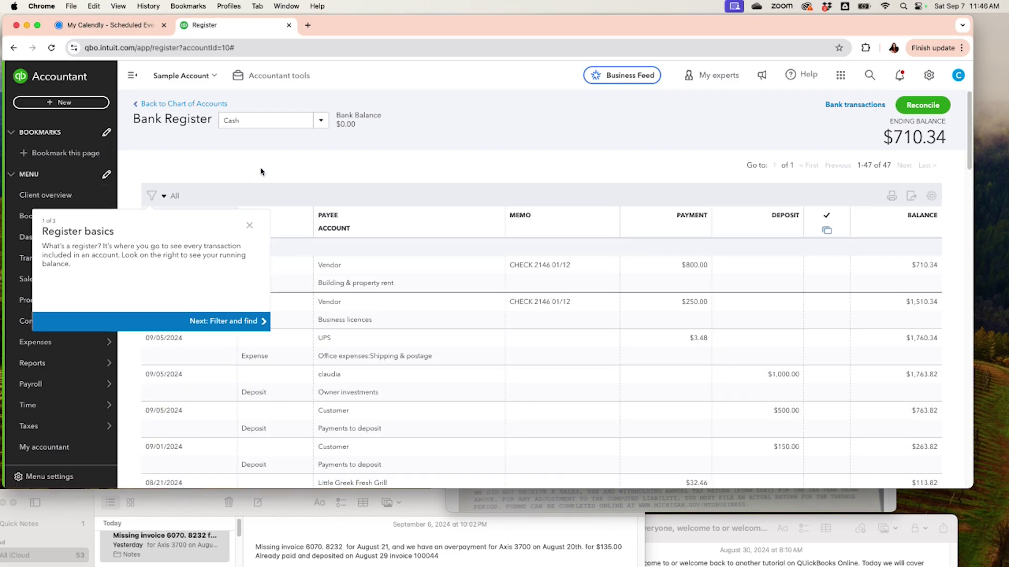
{"action": "left_click", "coordinate": [250, 227]}
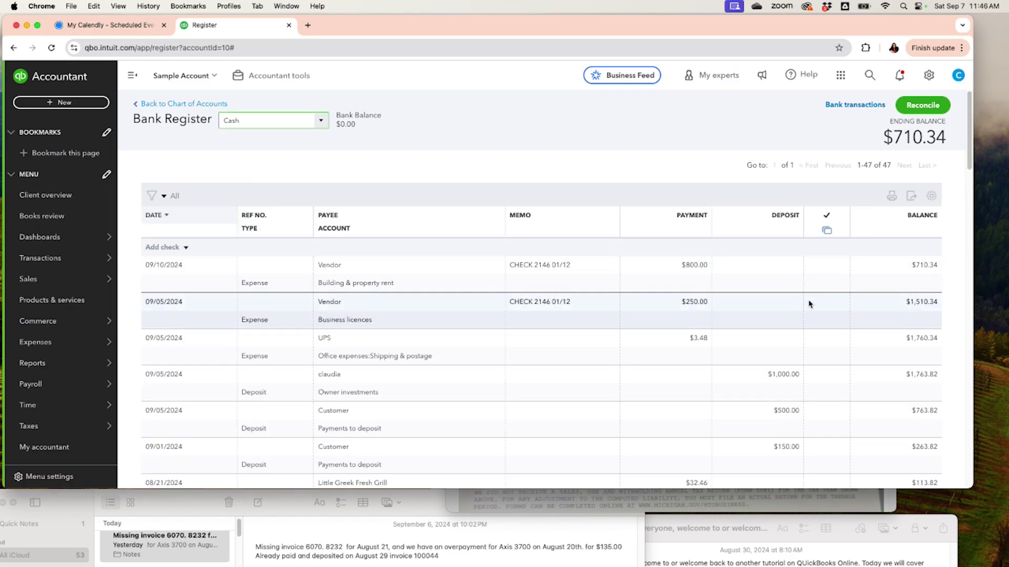
Recheck the latest payments and deposits listed in the Cash register.
{"action": "scroll", "coordinate": [754, 315], "scroll_direction": "down", "scroll_amount": 2}
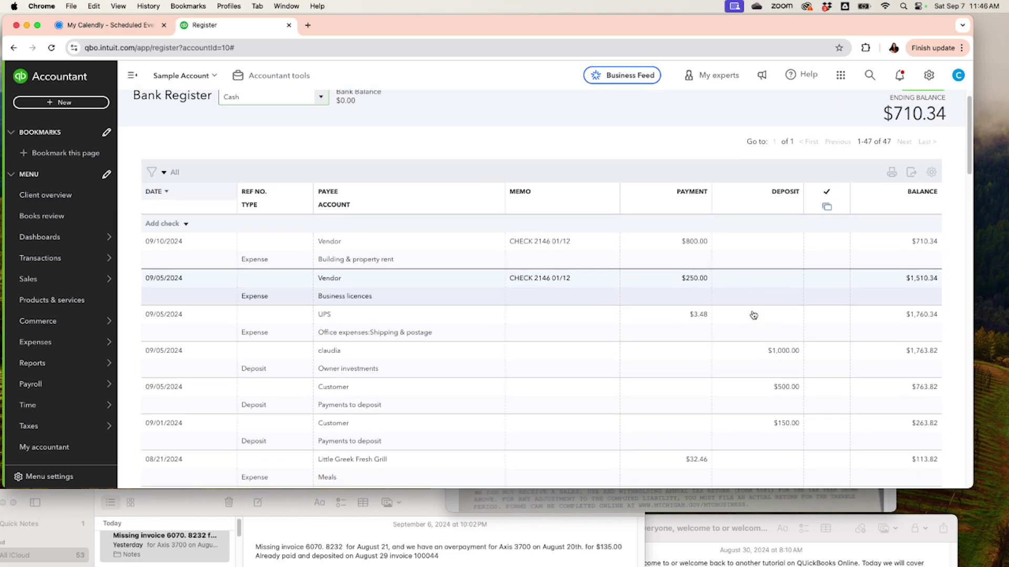
{"action": "scroll", "coordinate": [754, 316], "scroll_direction": "up", "scroll_amount": 1}
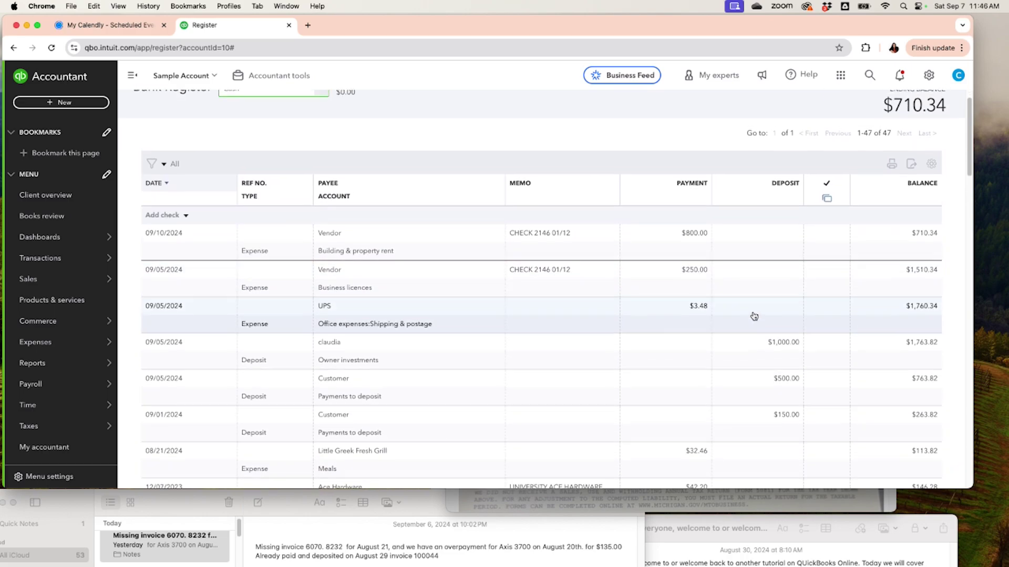
{"action": "scroll", "coordinate": [753, 315], "scroll_direction": "up", "scroll_amount": 2}
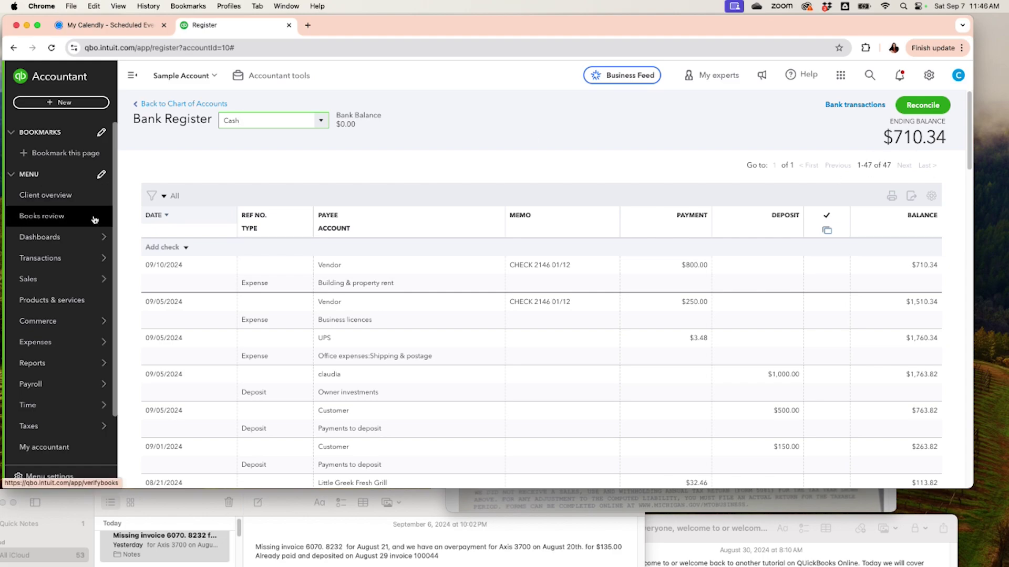
Start a new transfer with Cash as the source account and Owner draws as the destination.
{"action": "left_click", "coordinate": [47, 103]}
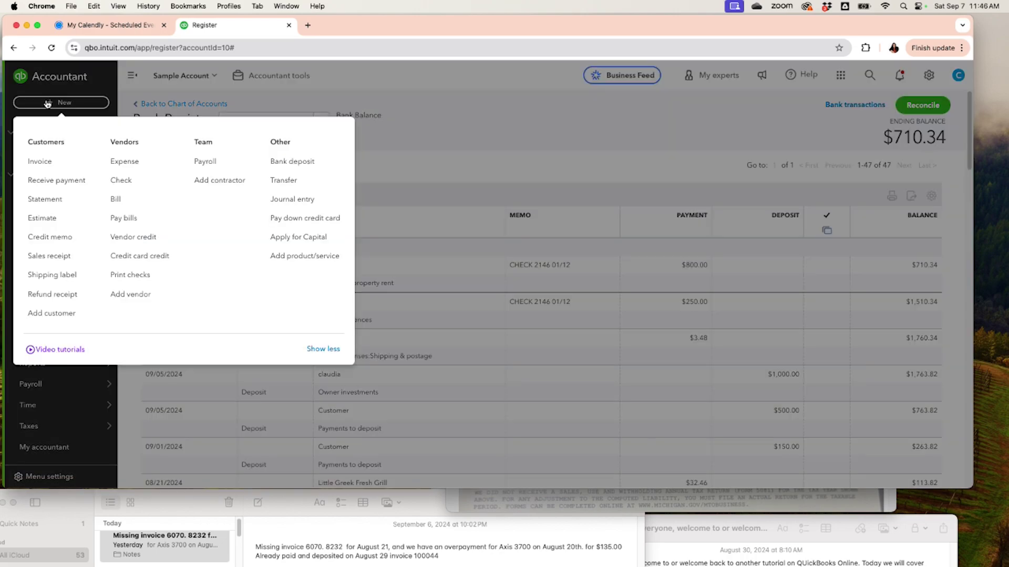
{"action": "left_click", "coordinate": [286, 187]}
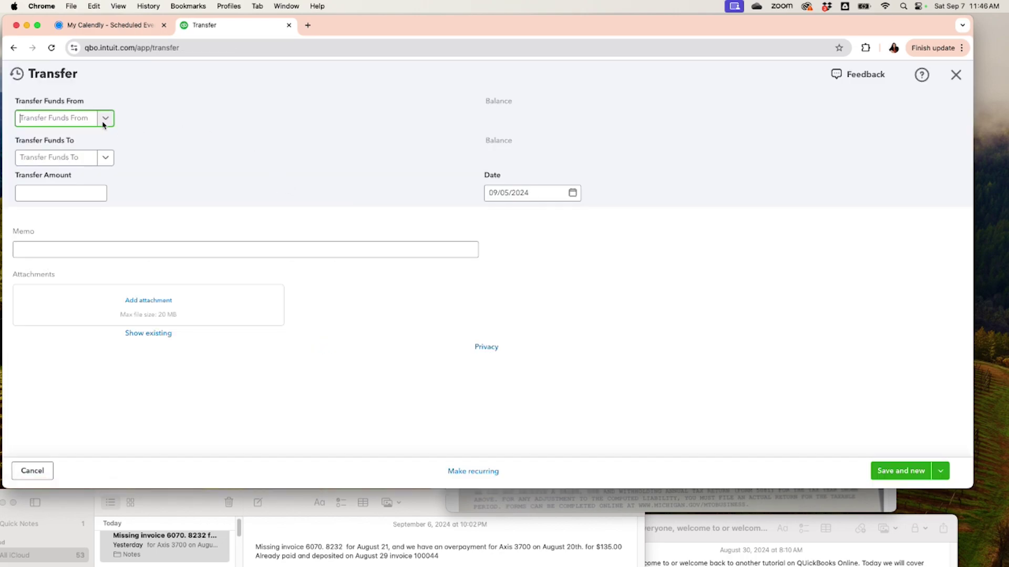
{"action": "left_click", "coordinate": [104, 121]}
{"action": "left_click", "coordinate": [38, 160]}
{"action": "left_click", "coordinate": [100, 157]}
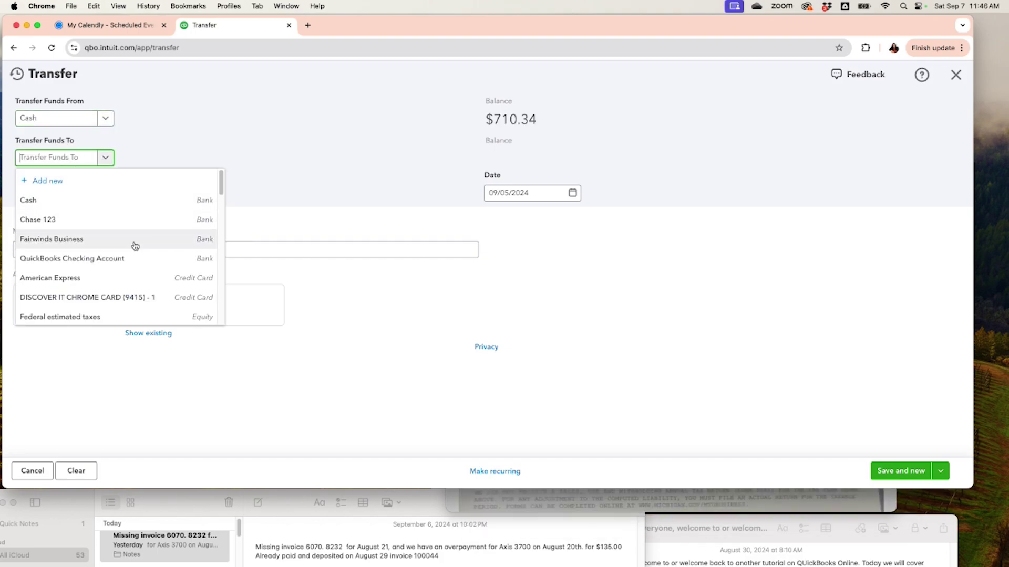
{"action": "type", "text": "owner"}
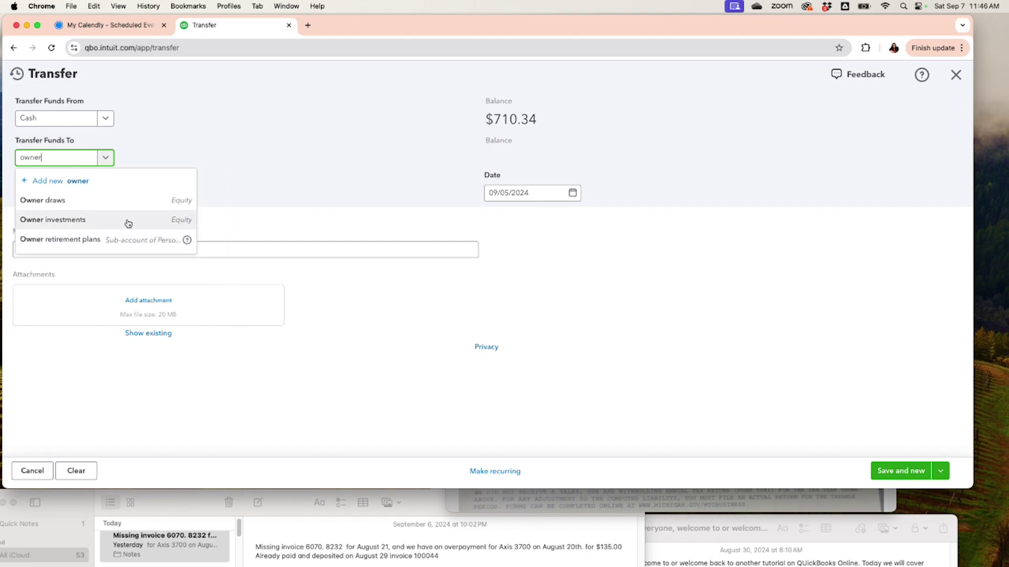
{"action": "left_click", "coordinate": [119, 204]}
Set the transfer amount to 200.00, save the transfer, and close the form.
{"action": "left_click", "coordinate": [72, 195]}
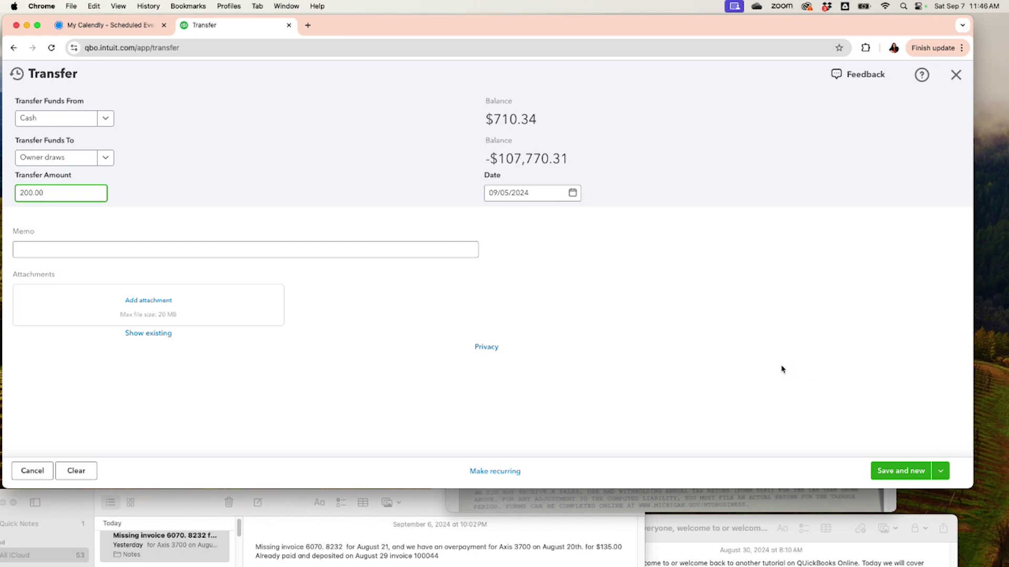
{"action": "left_click", "coordinate": [897, 470]}
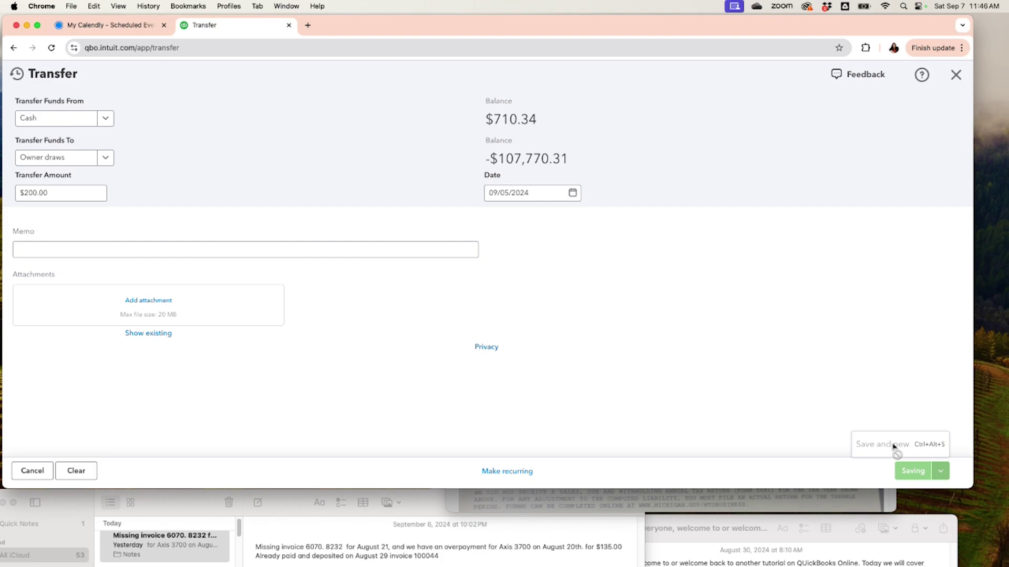
{"action": "left_click", "coordinate": [956, 79]}
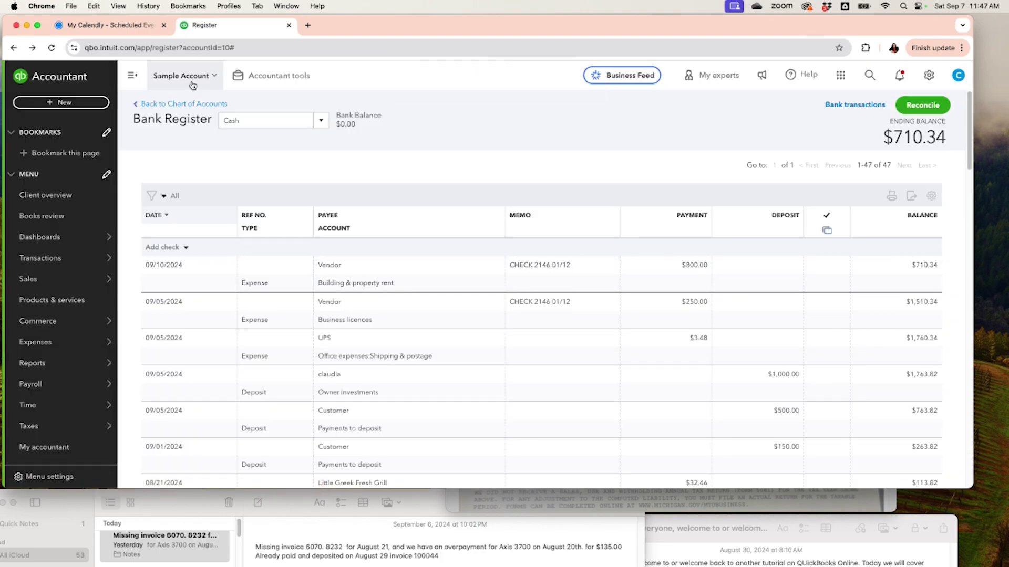
Reopen the Cash register through the chart of accounts to check the owner draw and ending balance.
{"action": "left_click", "coordinate": [189, 104]}
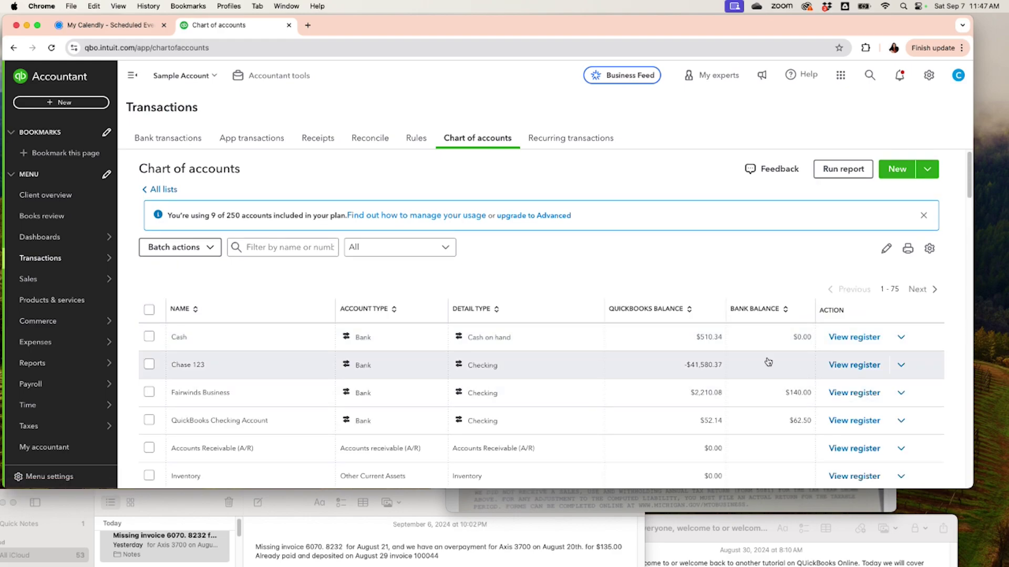
{"action": "left_click", "coordinate": [854, 338]}
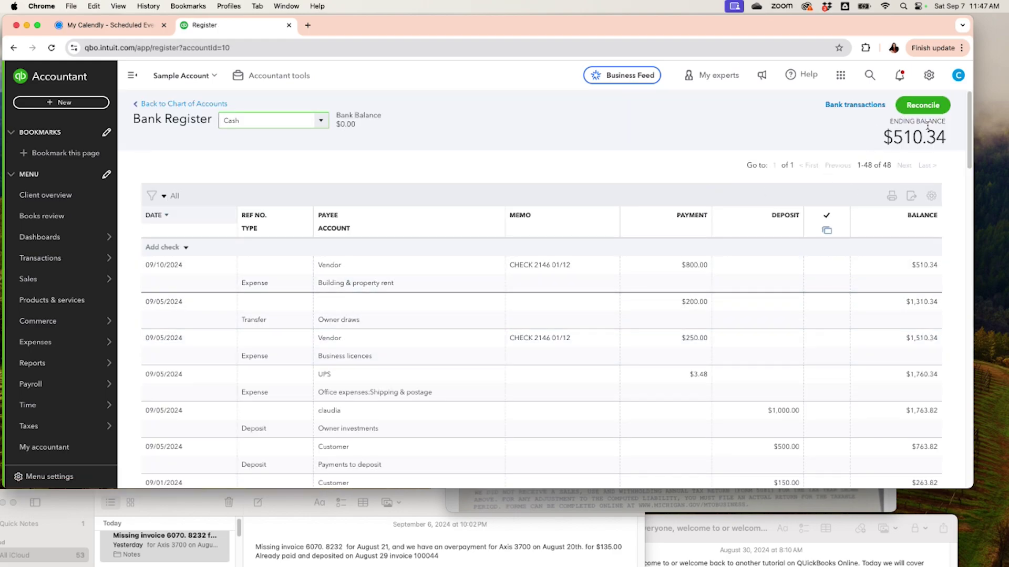
Start reconciling the Cash account with a statement ending balance of 510.34 and an ending date of September 7, 2024.
{"action": "left_click", "coordinate": [924, 106]}
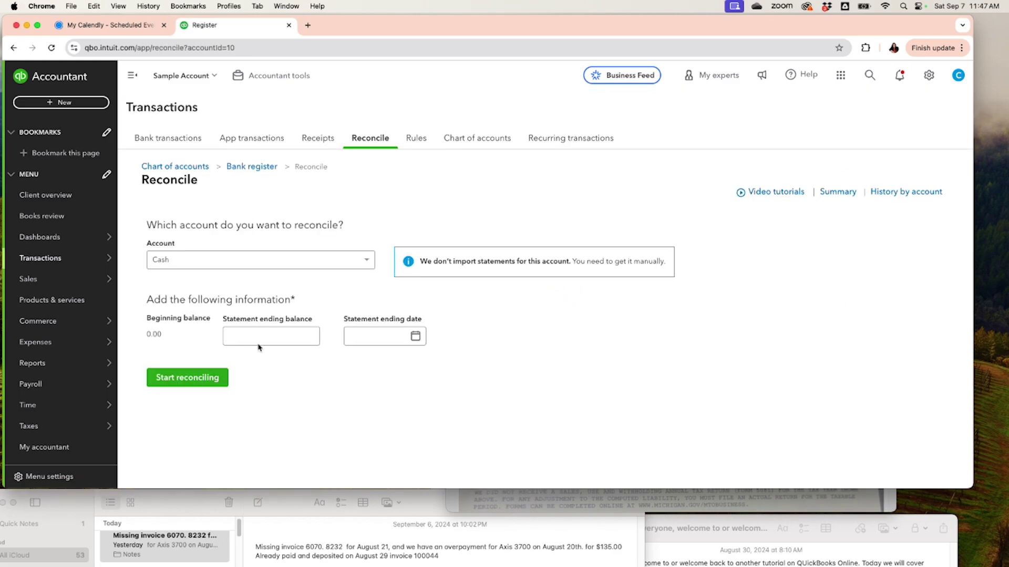
{"action": "left_click", "coordinate": [253, 166]}
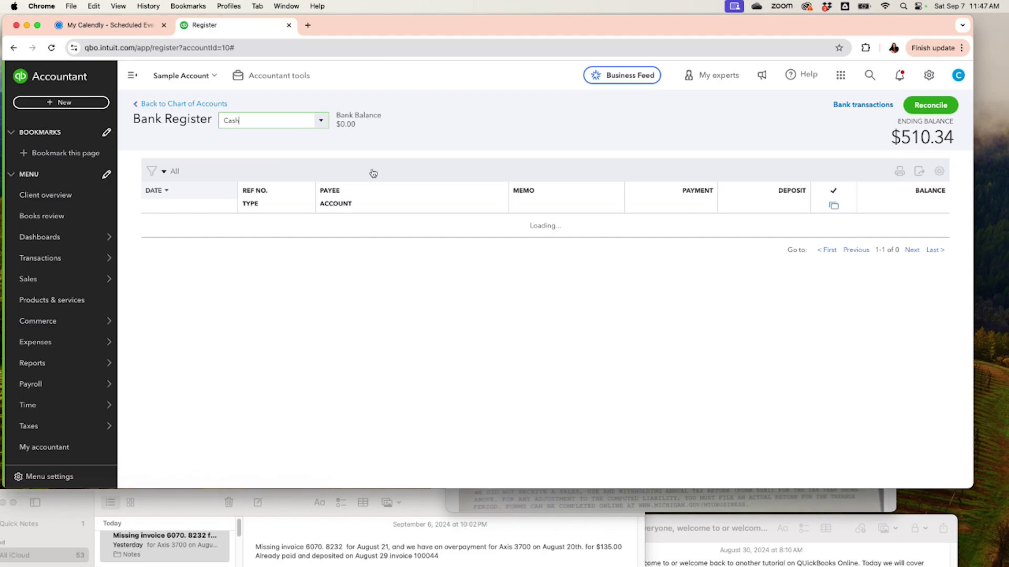
{"action": "left_click", "coordinate": [938, 106]}
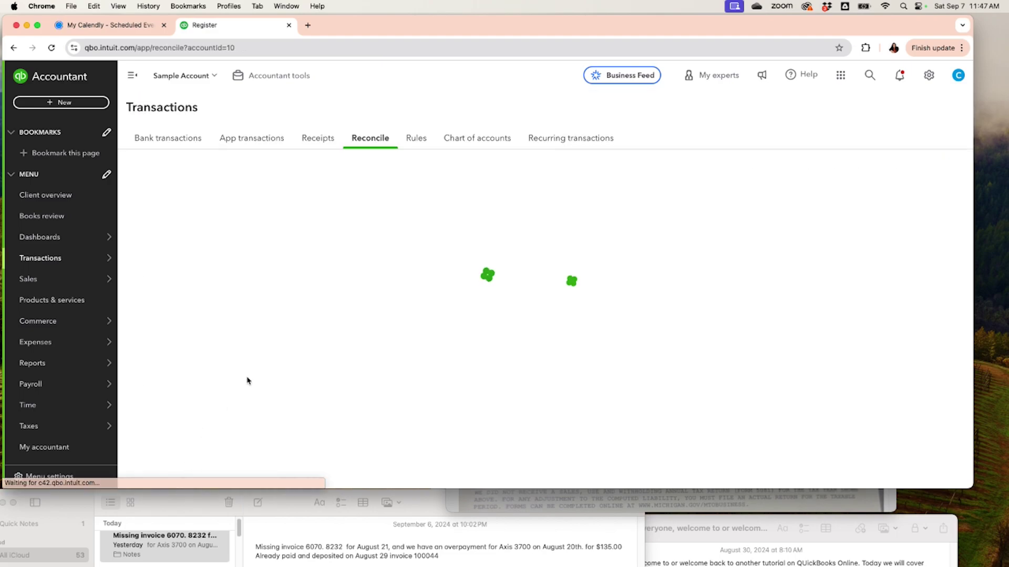
{"action": "left_click", "coordinate": [271, 337]}
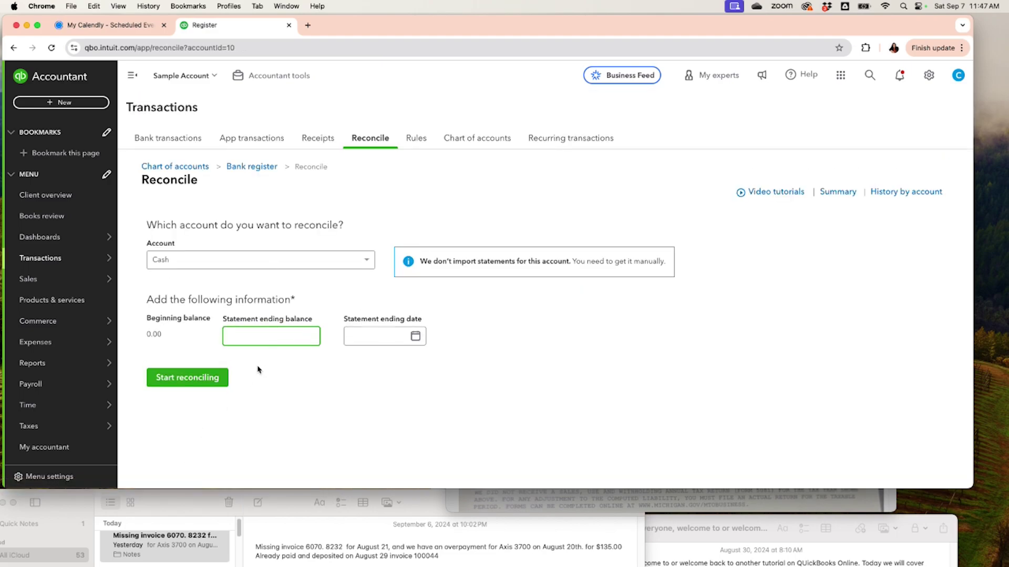
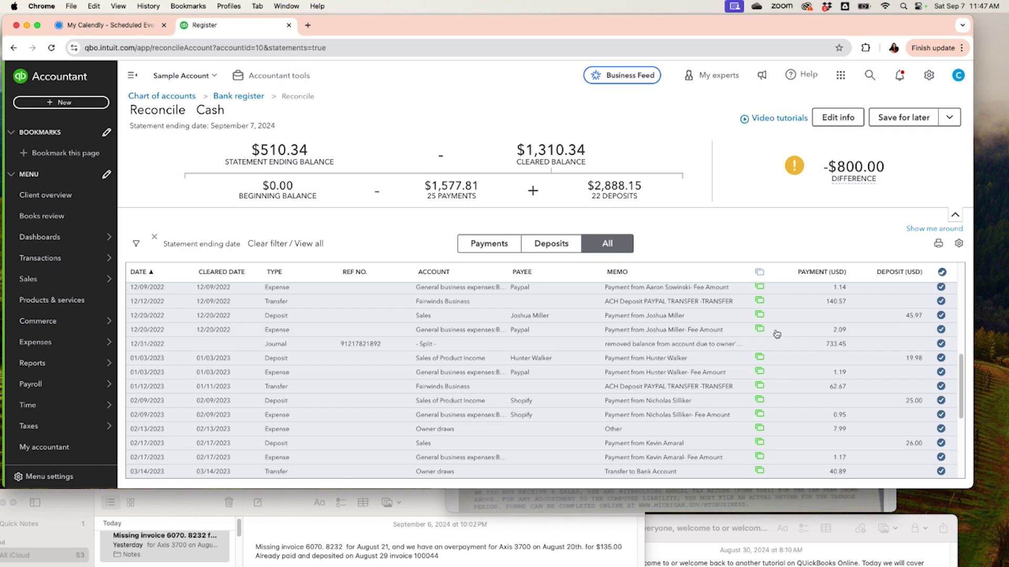
Toggle the cleared mark of the 12/31/2022 journal entry off and back on, and review the transactions being reconciled.
{"action": "left_click", "coordinate": [940, 345]}
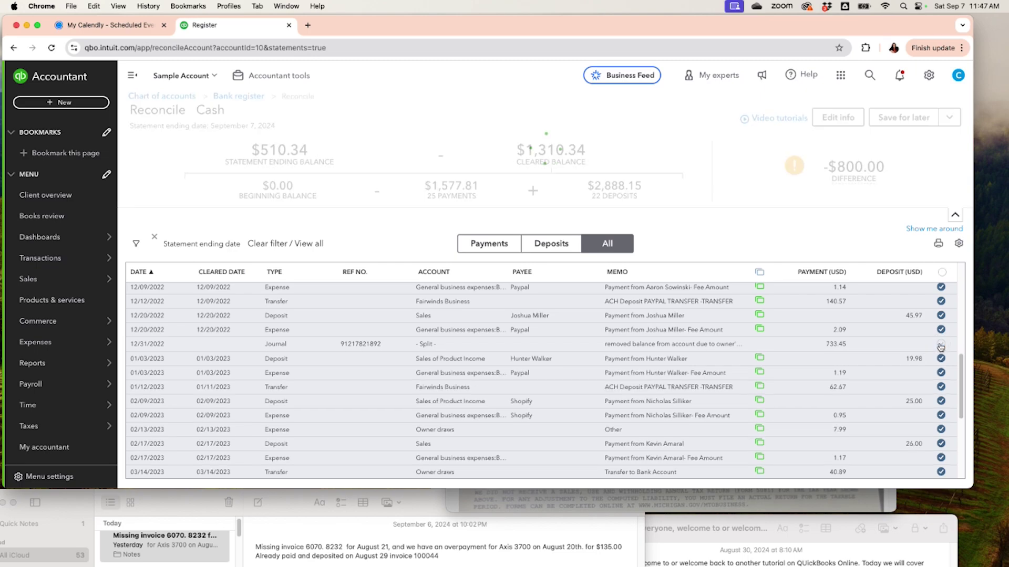
{"action": "left_click", "coordinate": [941, 344]}
{"action": "scroll", "coordinate": [927, 344], "scroll_direction": "up", "scroll_amount": 3}
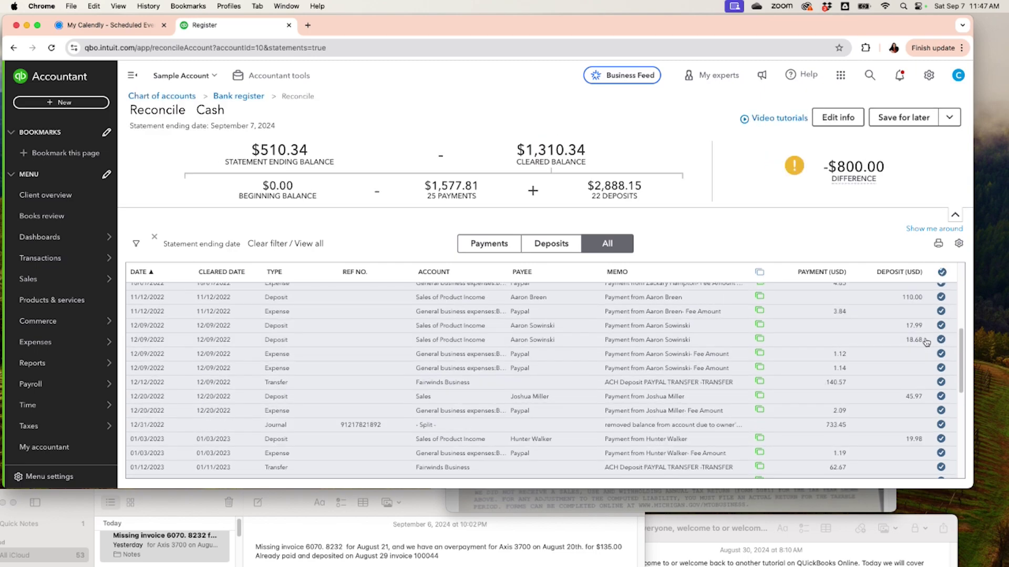
{"action": "scroll", "coordinate": [925, 345], "scroll_direction": "up", "scroll_amount": 5}
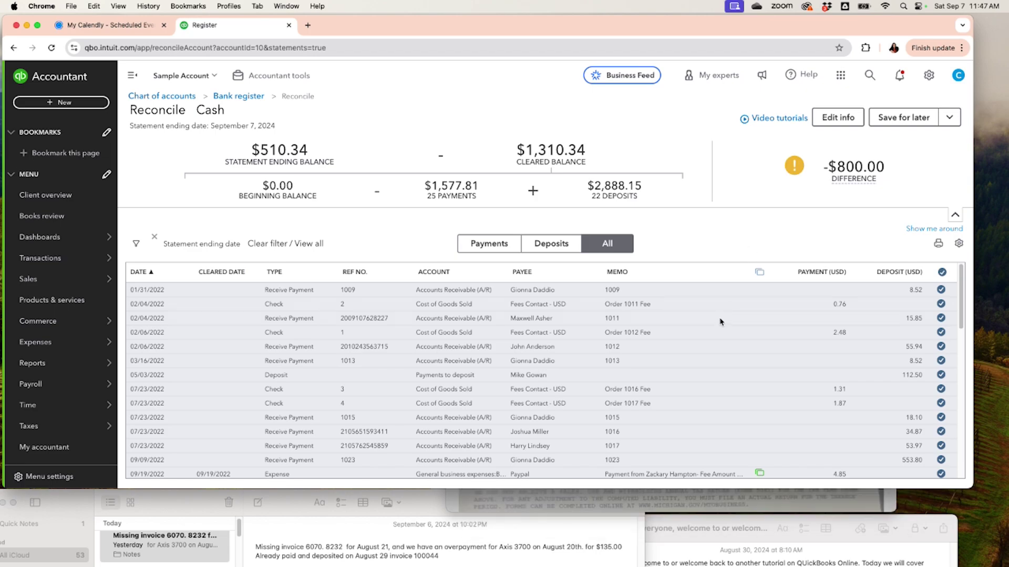
{"action": "scroll", "coordinate": [733, 351], "scroll_direction": "down", "scroll_amount": 3}
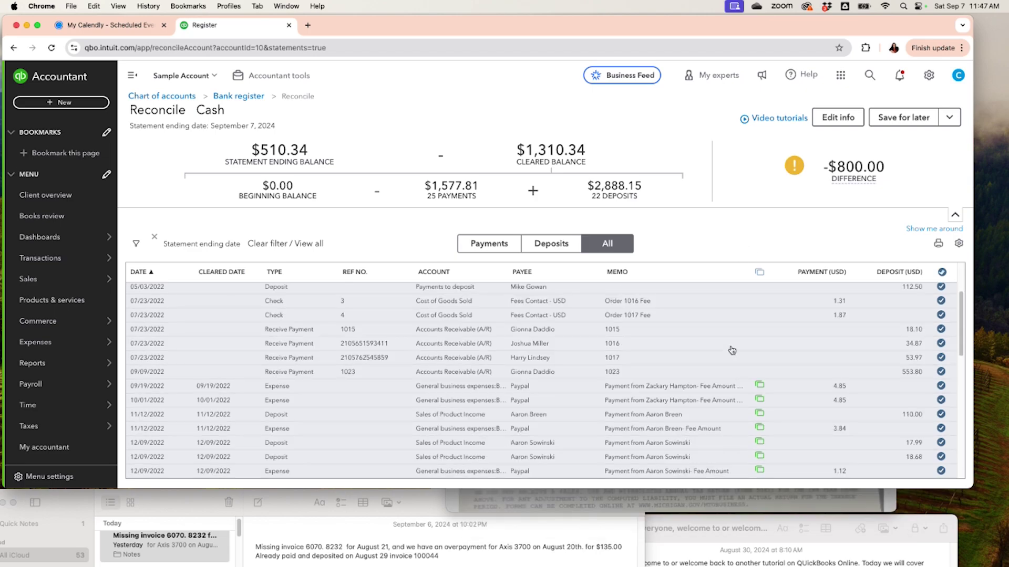
{"action": "scroll", "coordinate": [731, 350], "scroll_direction": "down", "scroll_amount": 5}
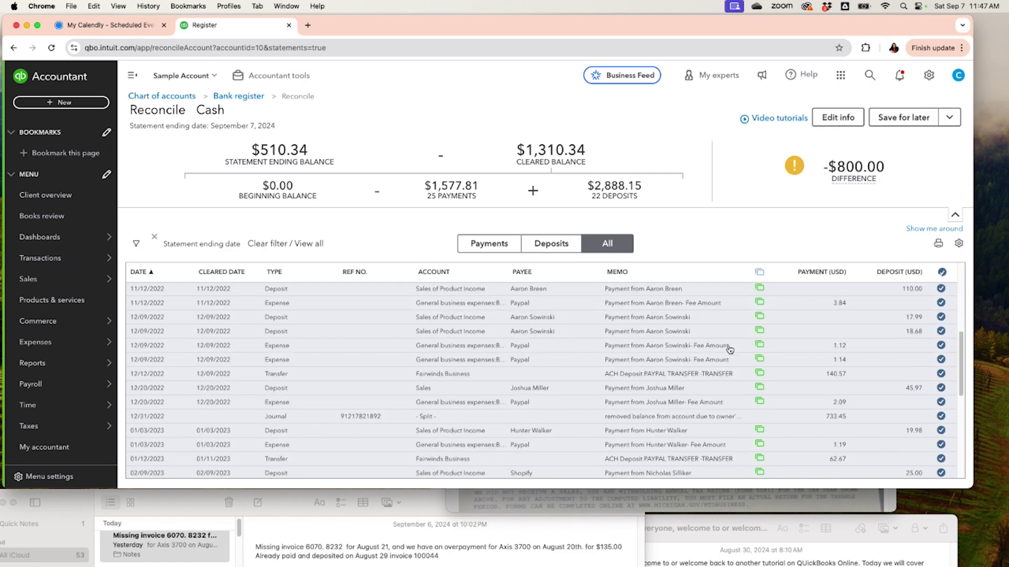
{"action": "scroll", "coordinate": [728, 352], "scroll_direction": "up", "scroll_amount": 8}
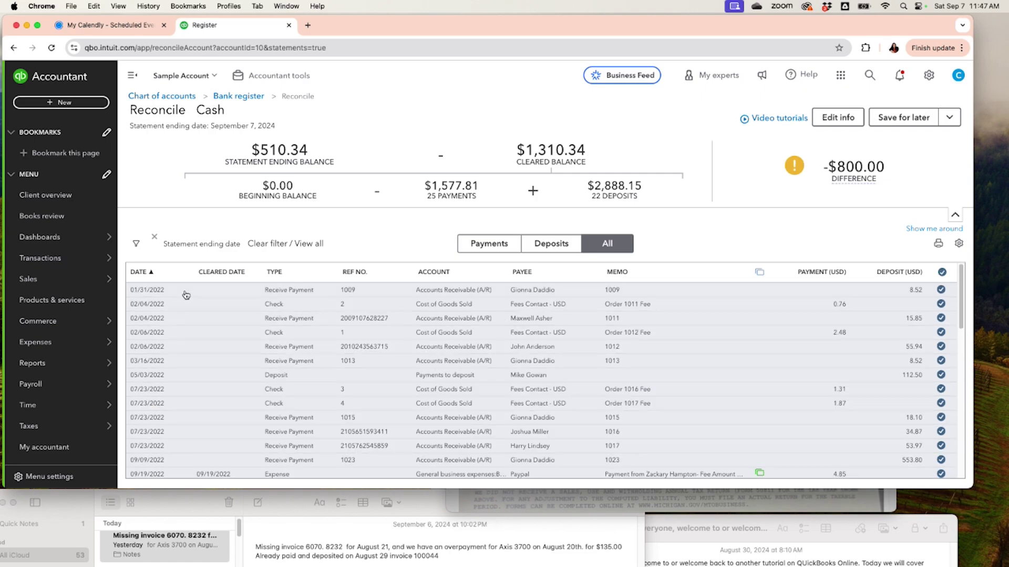
Sort the reconciliation transactions by date, newest first, and examine them against the difference.
{"action": "left_click", "coordinate": [150, 277]}
{"action": "left_click", "coordinate": [150, 277]}
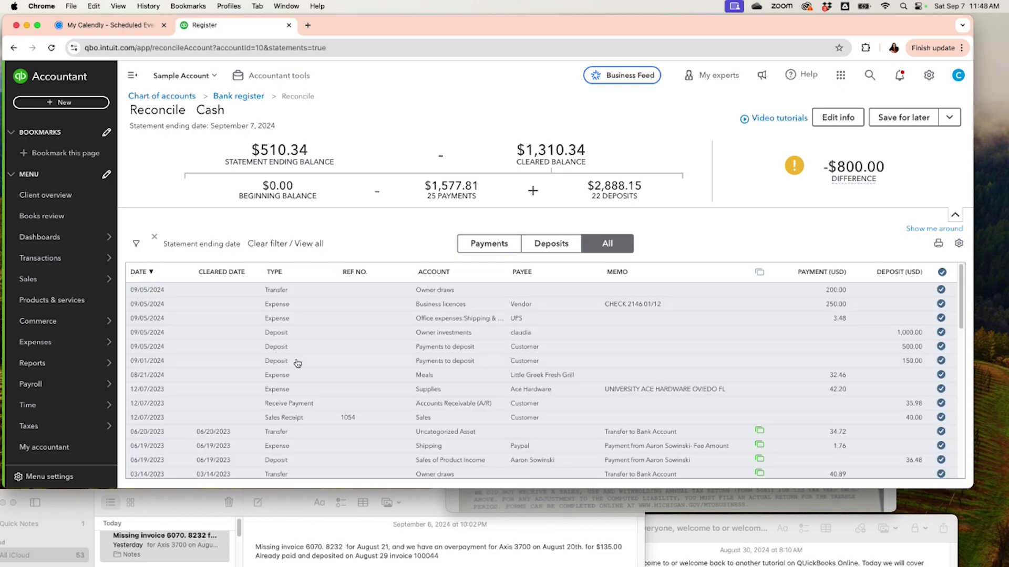
{"action": "scroll", "coordinate": [285, 377], "scroll_direction": "down", "scroll_amount": 3}
{"action": "scroll", "coordinate": [284, 377], "scroll_direction": "up", "scroll_amount": 1}
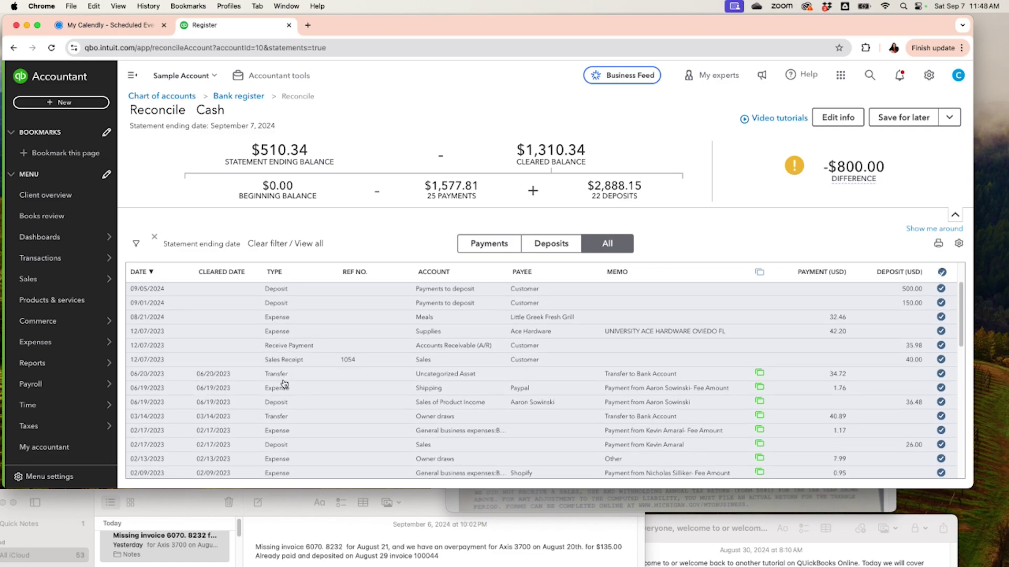
{"action": "scroll", "coordinate": [284, 382], "scroll_direction": "down", "scroll_amount": 5}
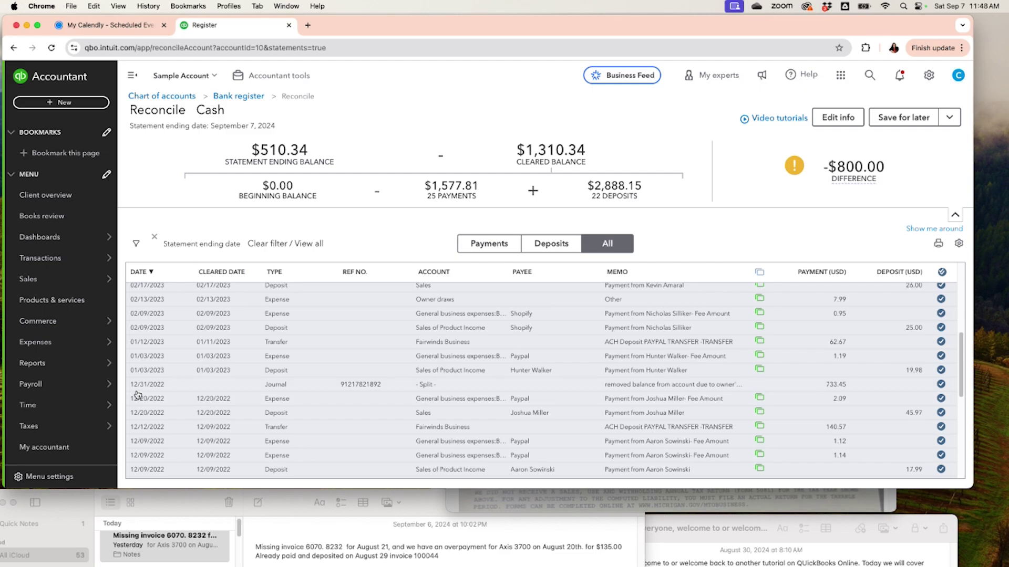
{"action": "mouse_move", "coordinate": [828, 182]}
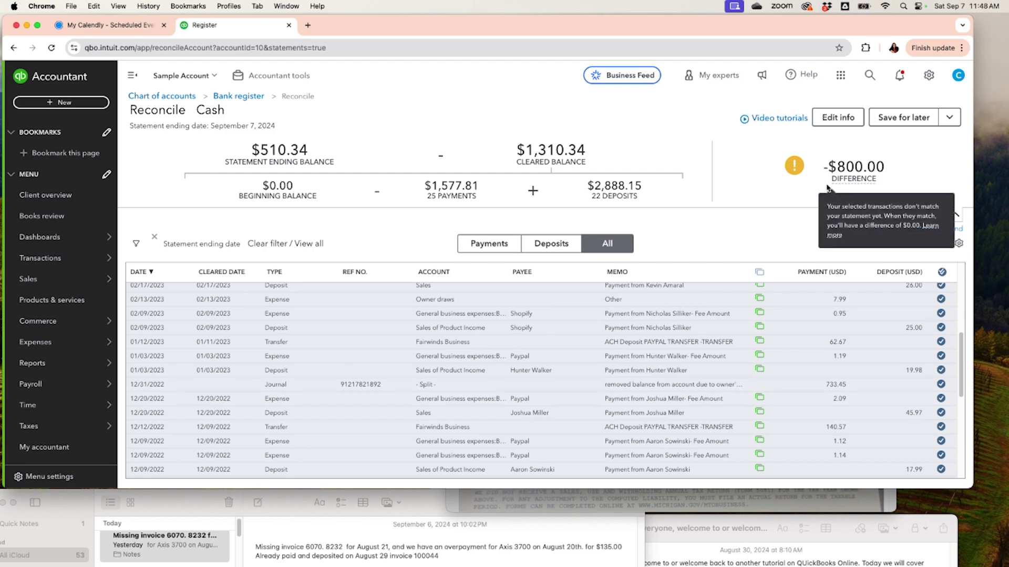
Duplicate the reconciliation page in another browser tab and start a new journal entry there.
{"action": "right_click", "coordinate": [227, 25]}
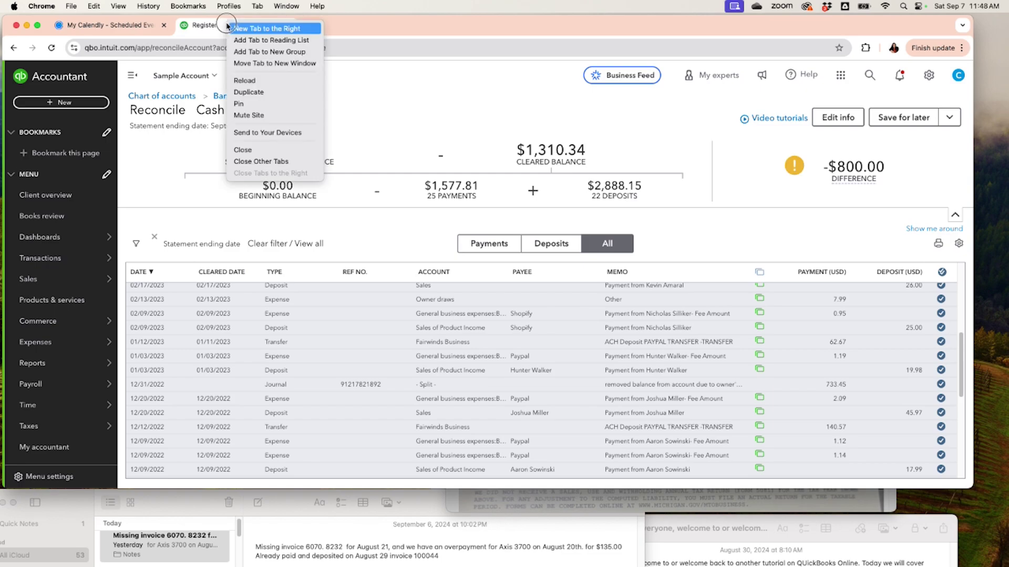
{"action": "left_click", "coordinate": [264, 93]}
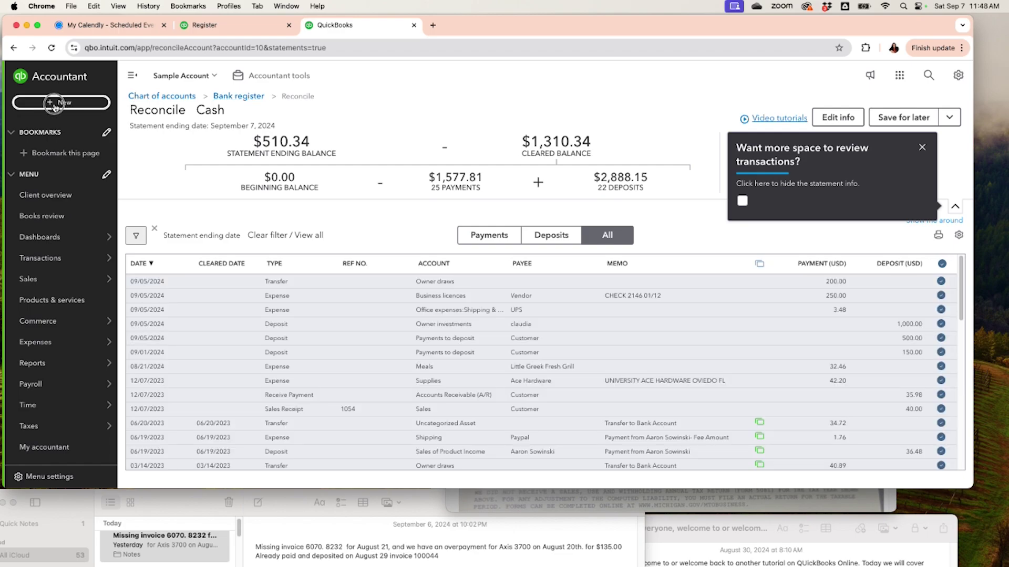
{"action": "left_click", "coordinate": [55, 104]}
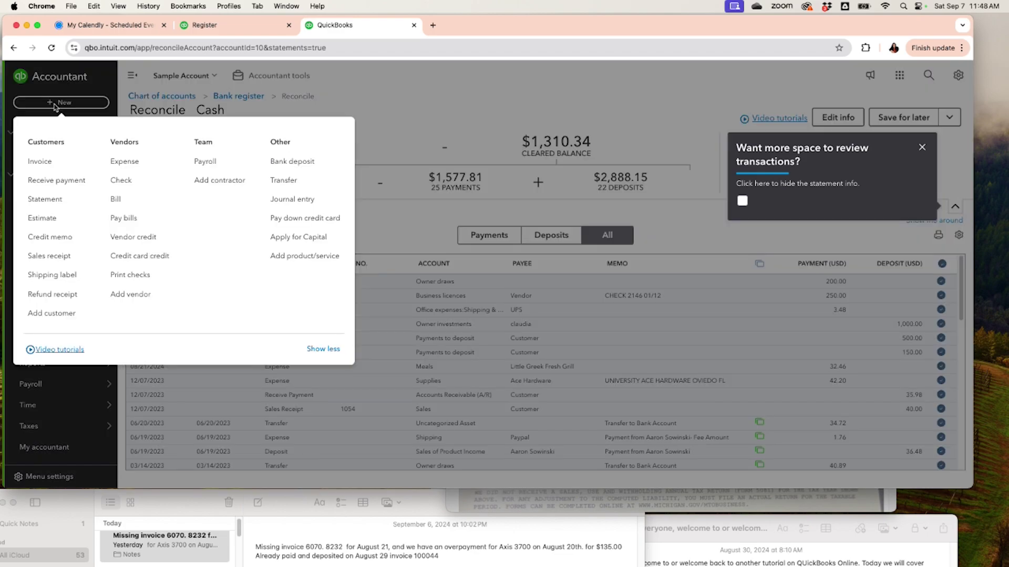
{"action": "left_click", "coordinate": [294, 201]}
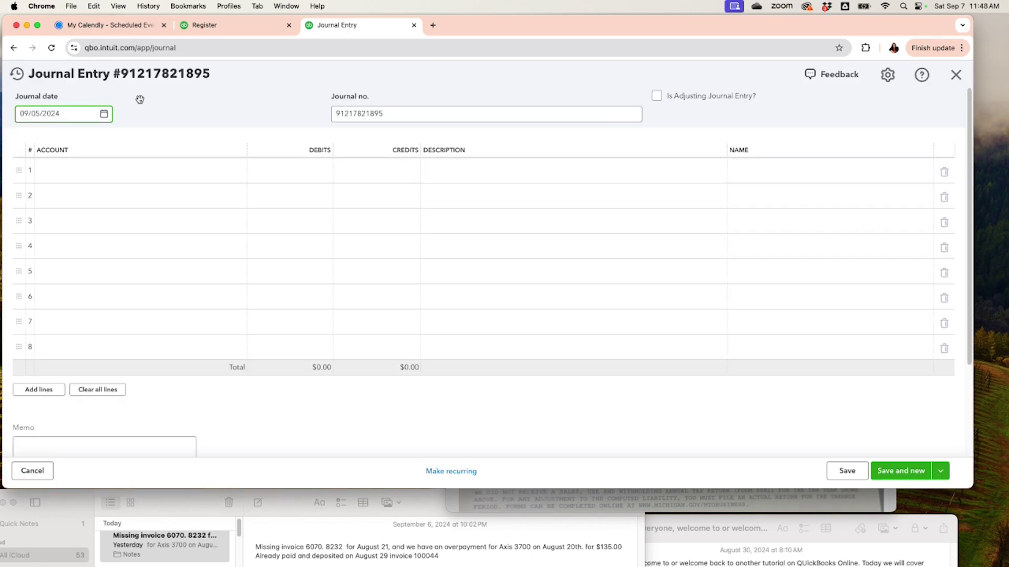
Choose Cash as the account on the journal entry's first line.
{"action": "left_click", "coordinate": [108, 178]}
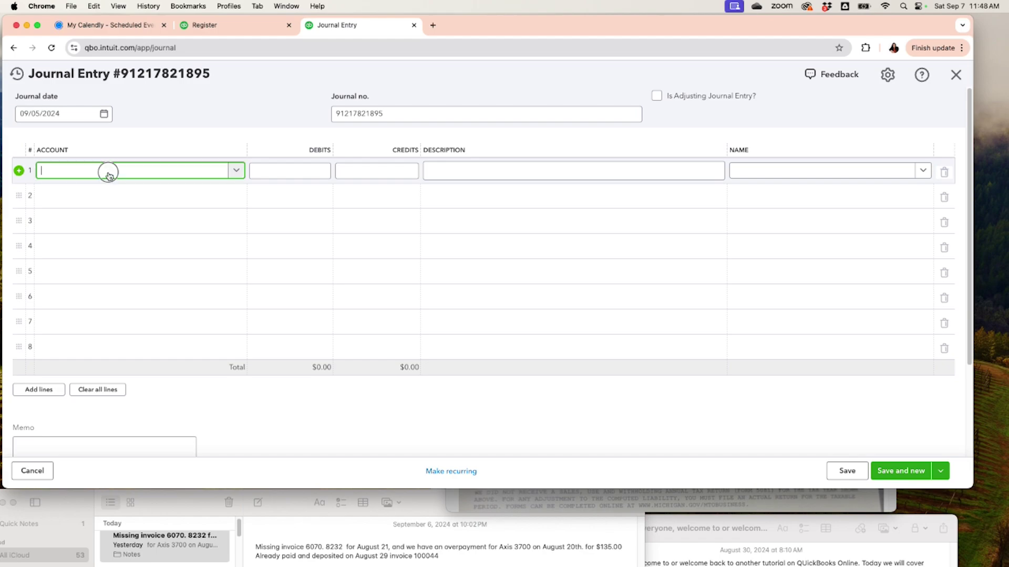
{"action": "left_click", "coordinate": [109, 176]}
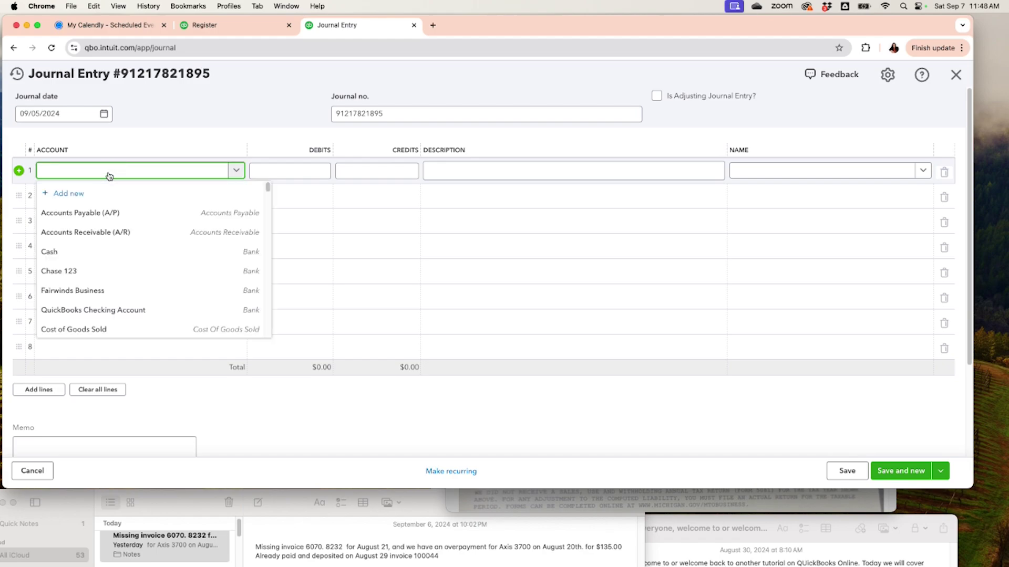
{"action": "left_click", "coordinate": [108, 253]}
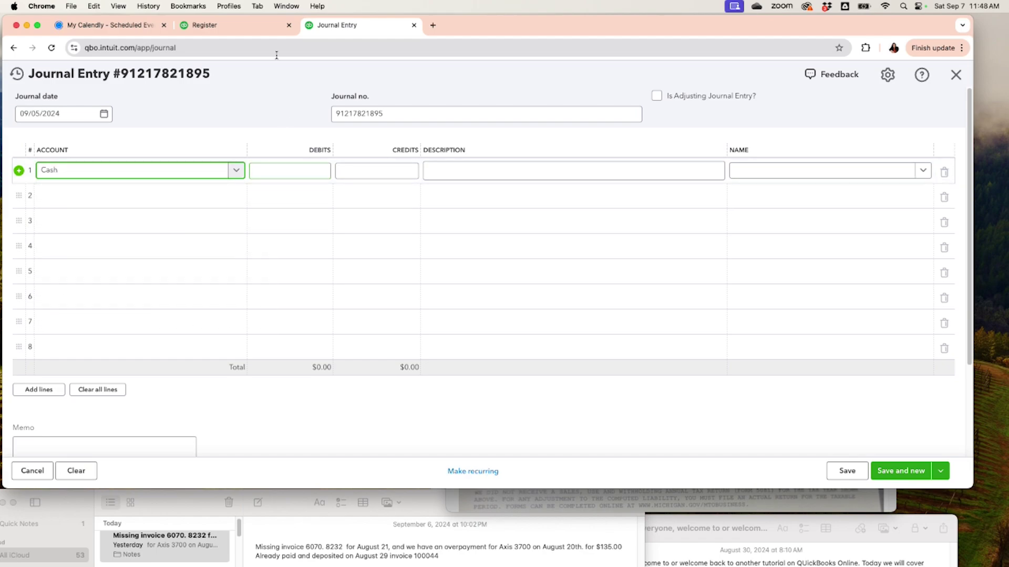
{"action": "left_click", "coordinate": [259, 32]}
{"action": "left_click", "coordinate": [339, 26]}
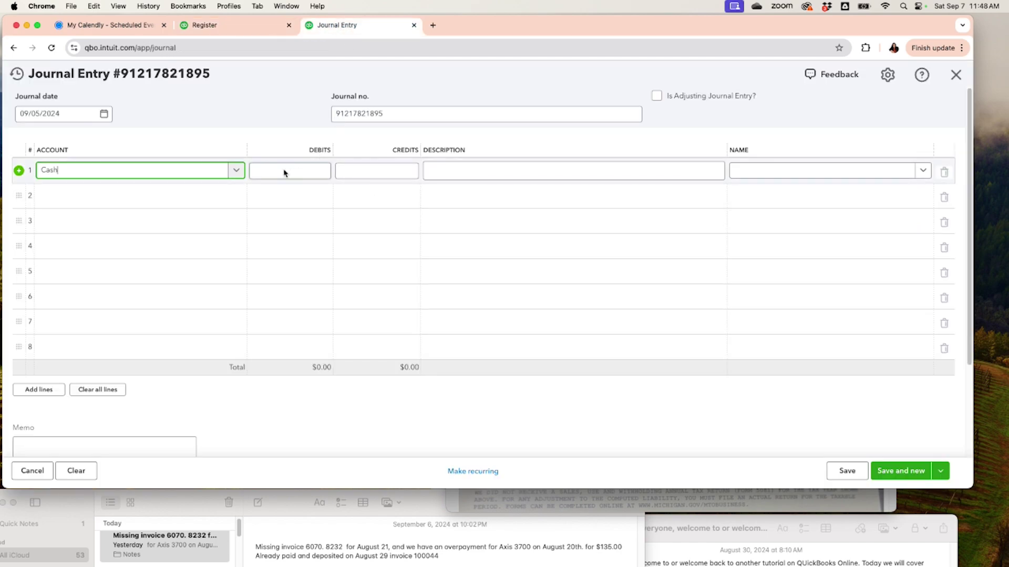
Enter a debit of 800.00 on the Cash line of the journal entry.
{"action": "left_click", "coordinate": [282, 169]}
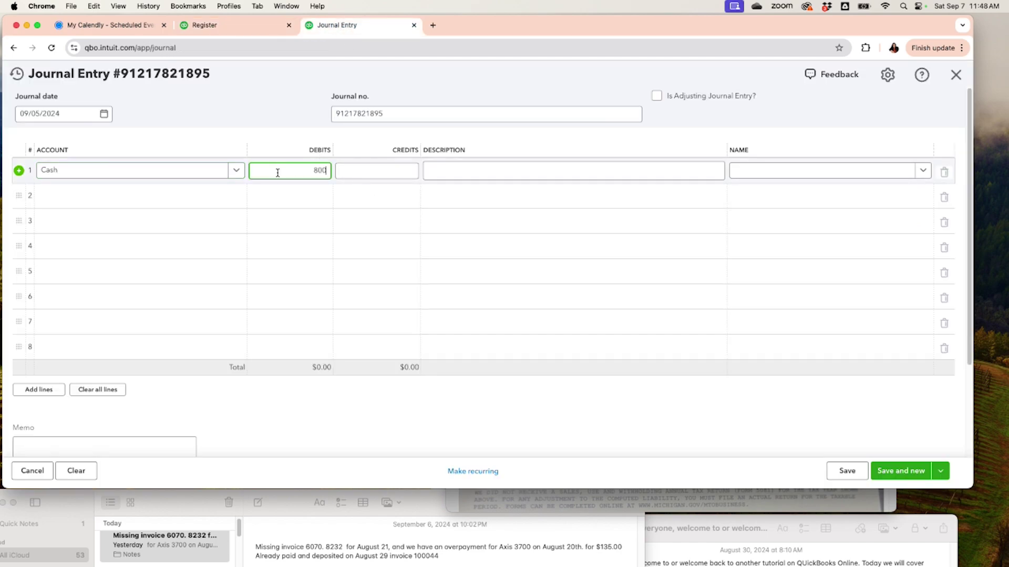
{"action": "type", "text": "800.00"}
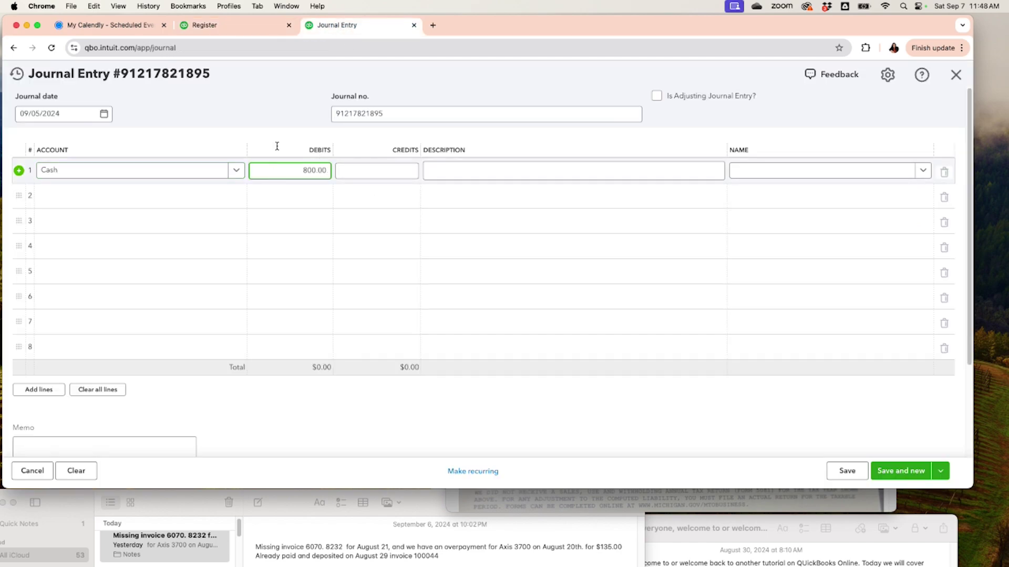
{"action": "left_click", "coordinate": [140, 199]}
Show only payments in the Cash reconciliation and toggle the 200.00 owner draw off and on to check its effect.
{"action": "left_click", "coordinate": [229, 26]}
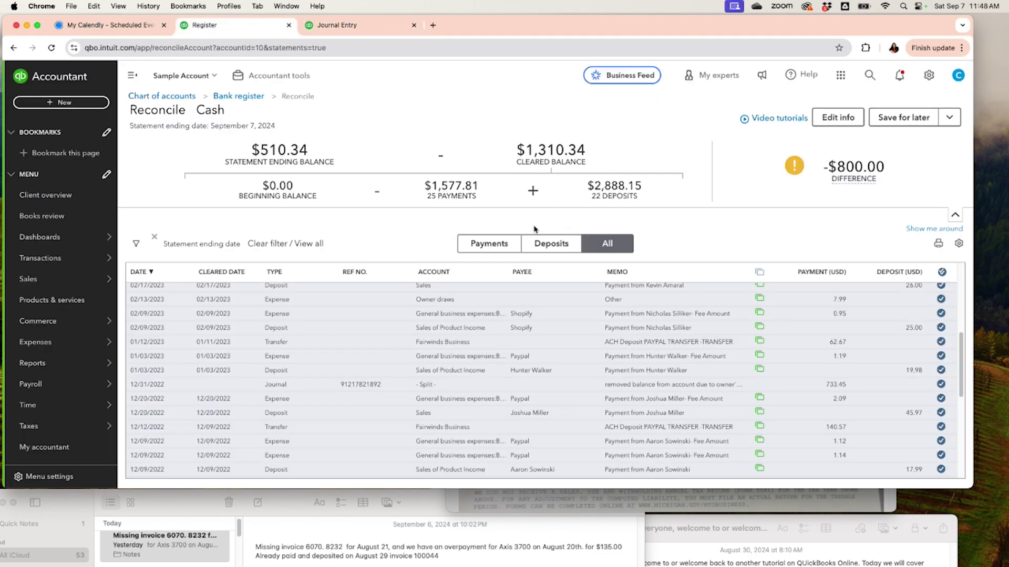
{"action": "left_click", "coordinate": [492, 244]}
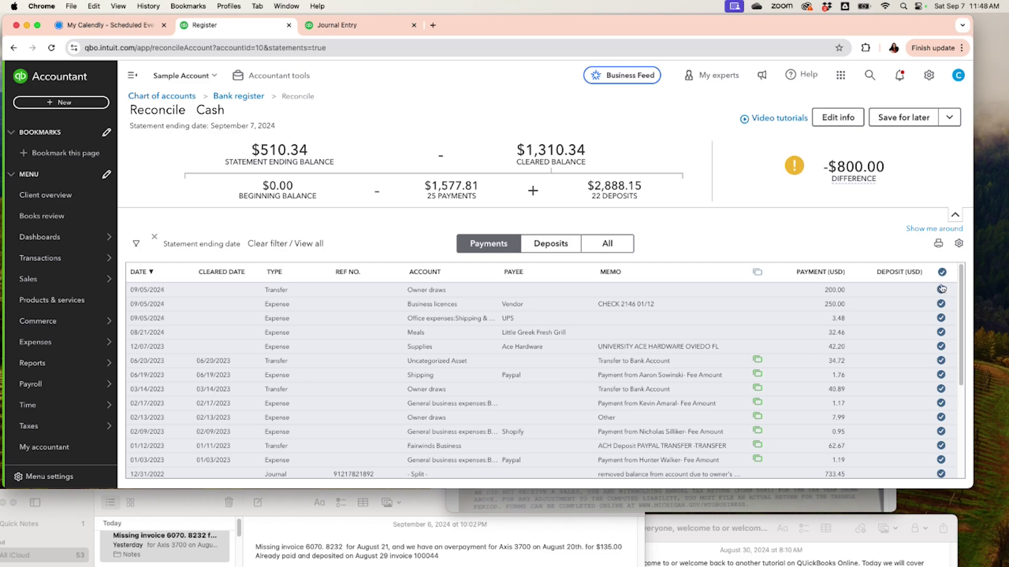
{"action": "left_click", "coordinate": [941, 290]}
{"action": "left_click", "coordinate": [941, 290]}
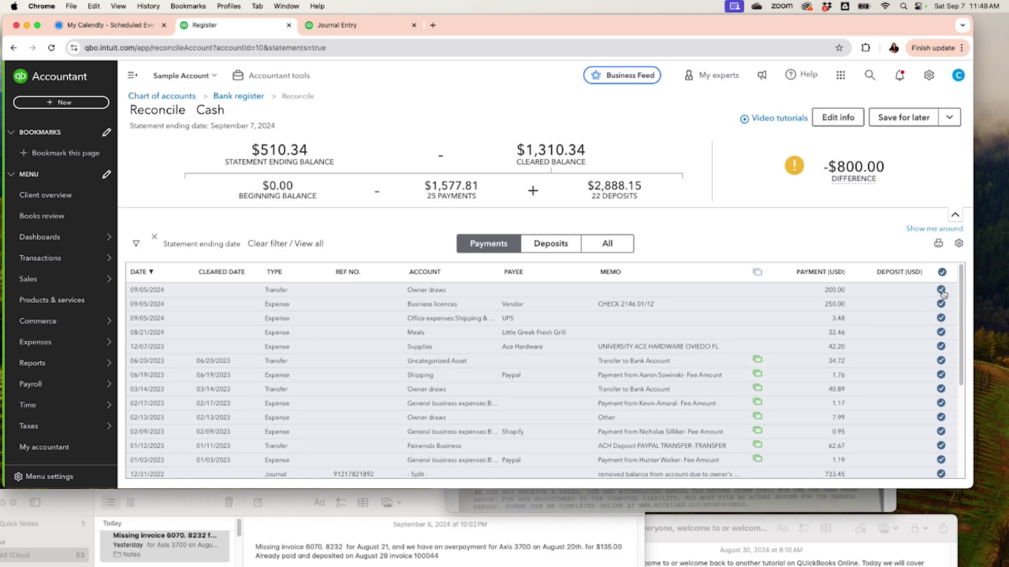
Return to the journal entry, clear the Cash line's debit and enter a credit of 800.00 instead.
{"action": "left_click", "coordinate": [337, 25]}
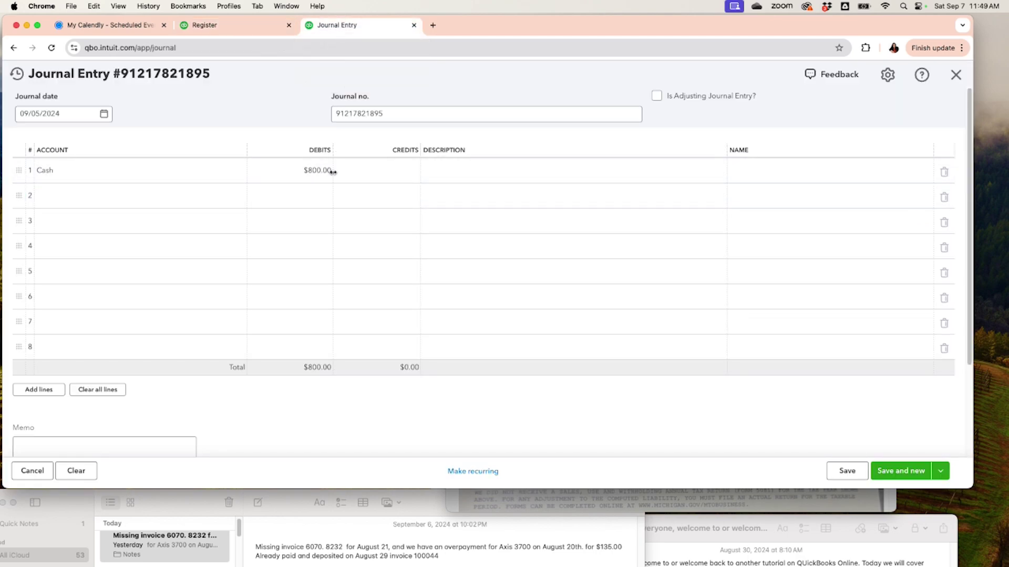
{"action": "left_click", "coordinate": [311, 170]}
{"action": "key", "text": "BackSpace"}
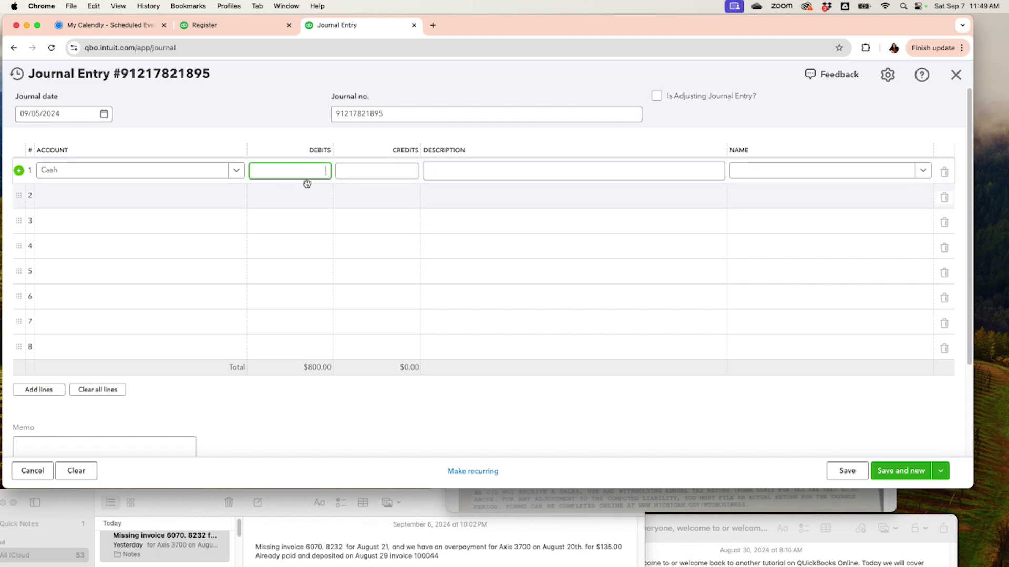
{"action": "left_click", "coordinate": [396, 172]}
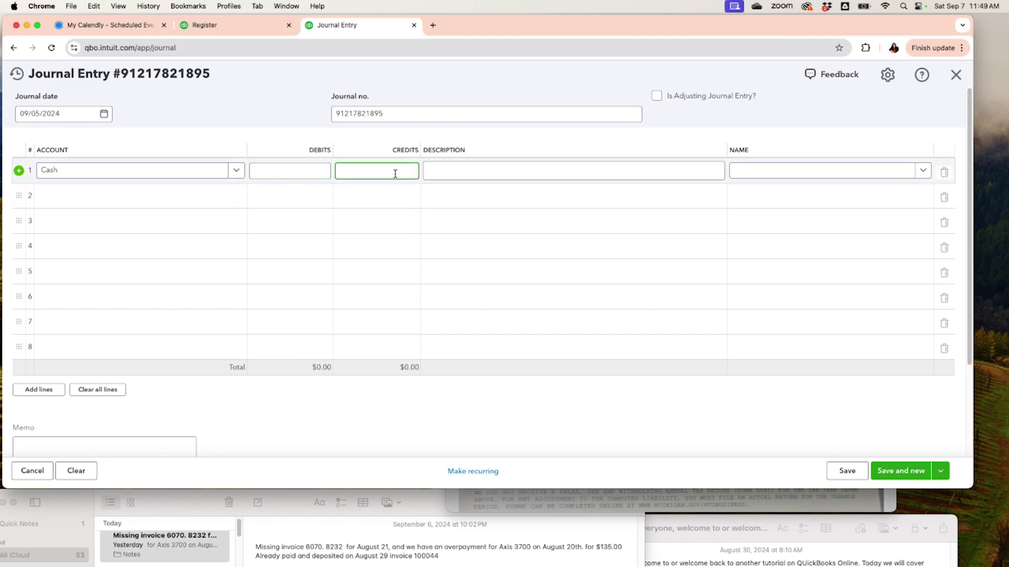
{"action": "type", "text": "800.00"}
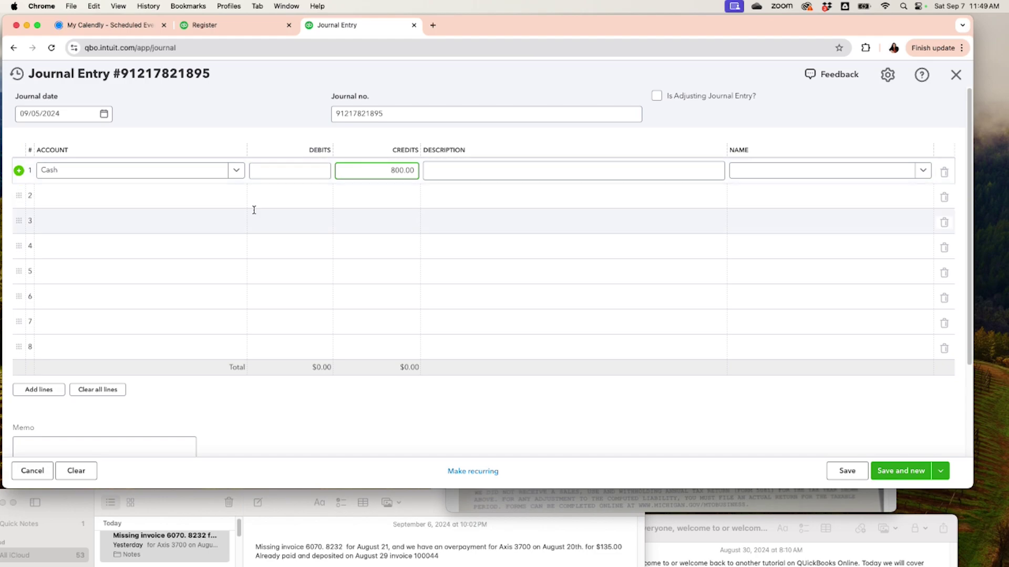
Assign the journal entry's second line to Owner investments with the balancing 800.00 debit.
{"action": "left_click", "coordinate": [227, 197]}
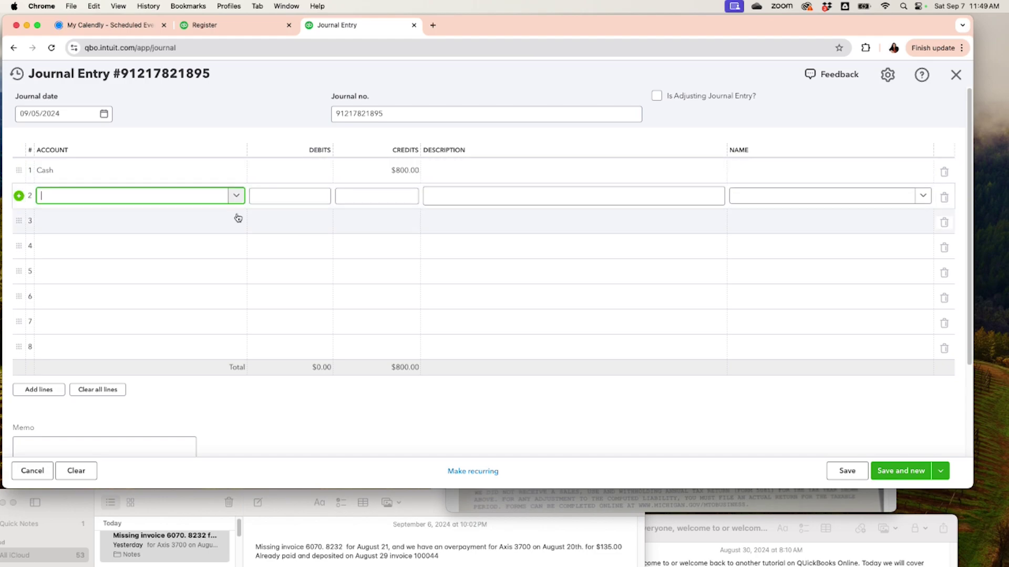
{"action": "type", "text": "owne"}
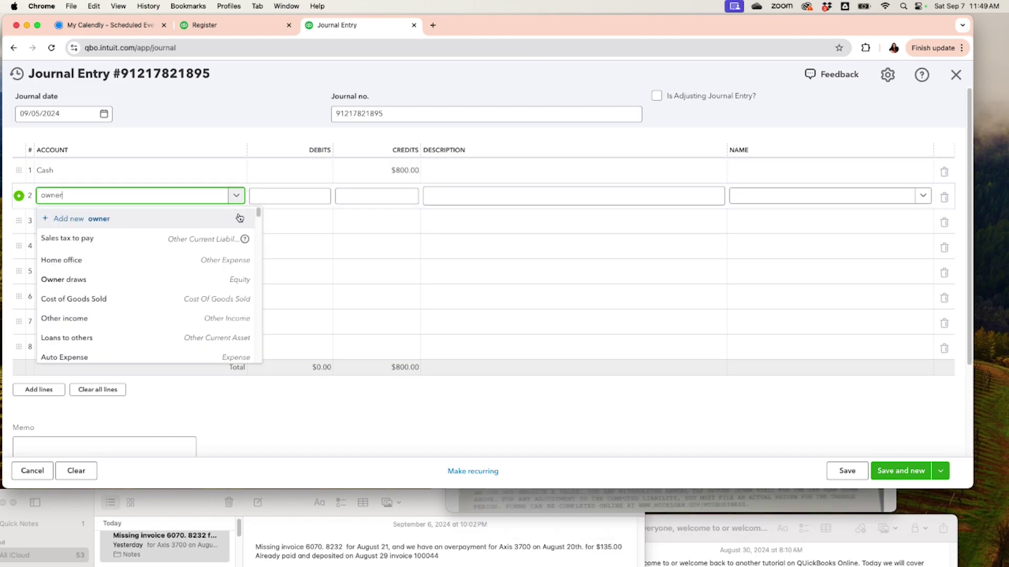
{"action": "type", "text": "r"}
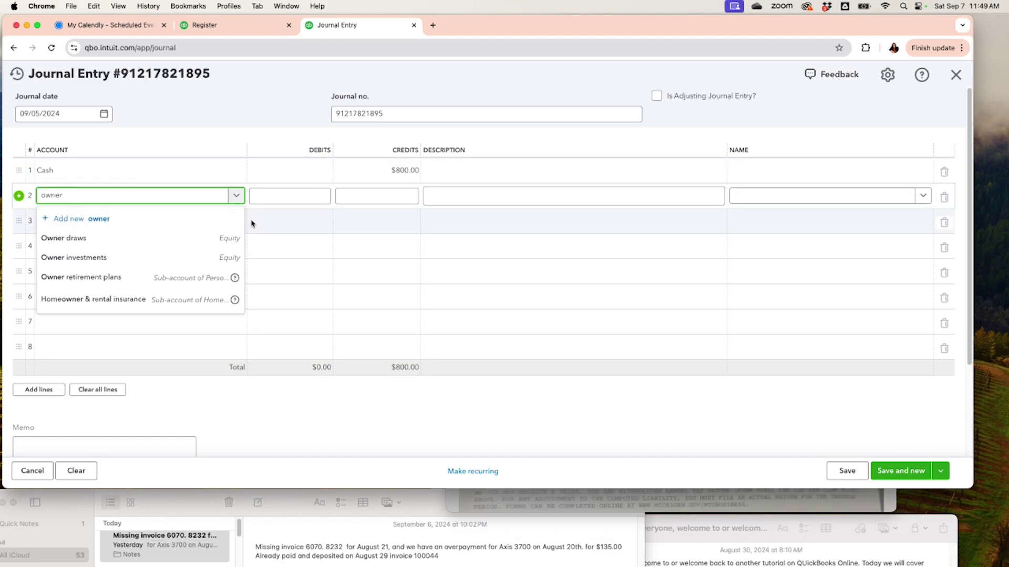
{"action": "left_click", "coordinate": [135, 260]}
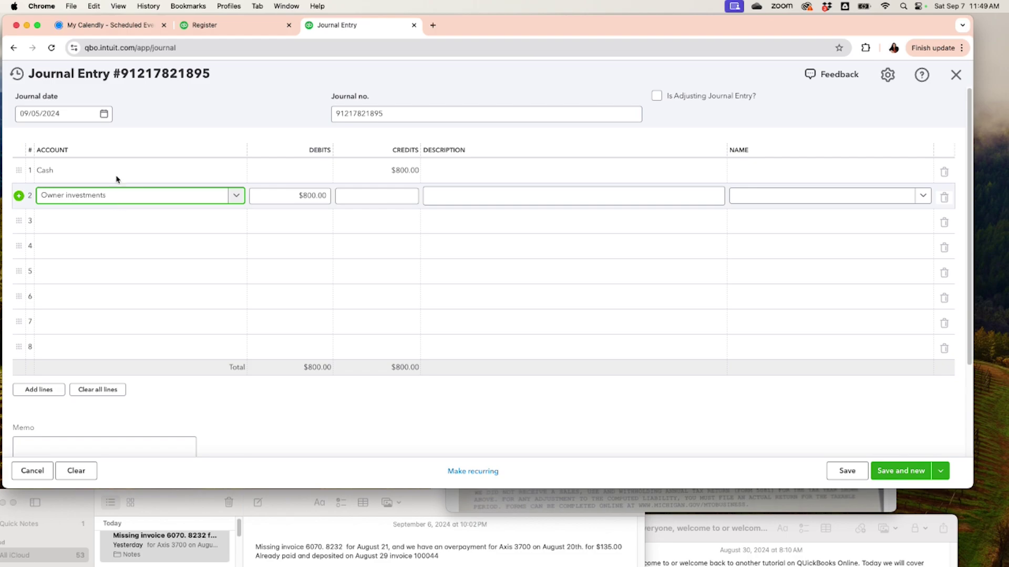
Set the journal date to 01/01/2024.
{"action": "left_click", "coordinate": [104, 114]}
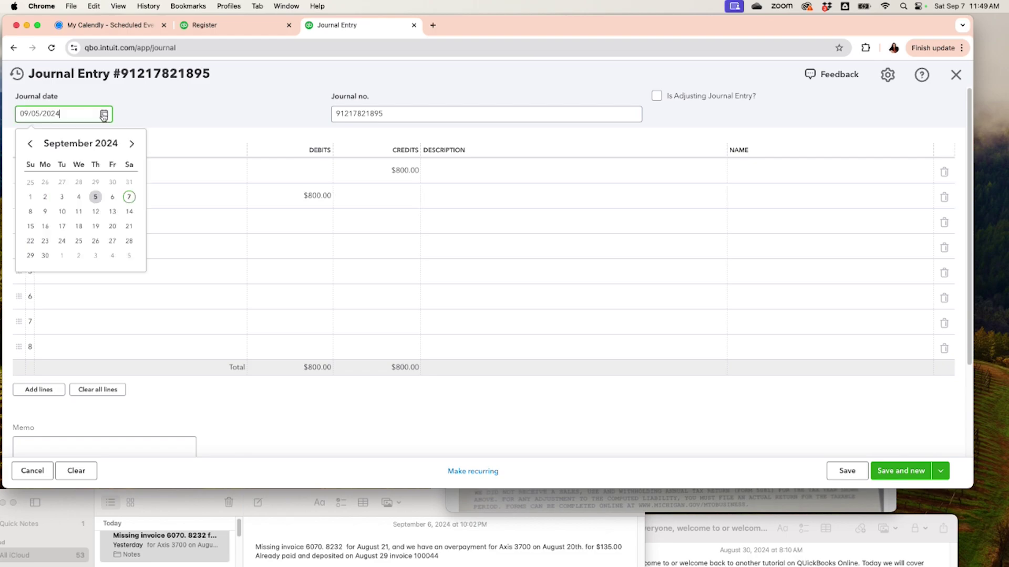
{"action": "left_click", "coordinate": [33, 145]}
{"action": "left_click", "coordinate": [33, 145]}
{"action": "left_click", "coordinate": [33, 146]}
{"action": "left_click", "coordinate": [33, 146]}
{"action": "left_click", "coordinate": [33, 146]}
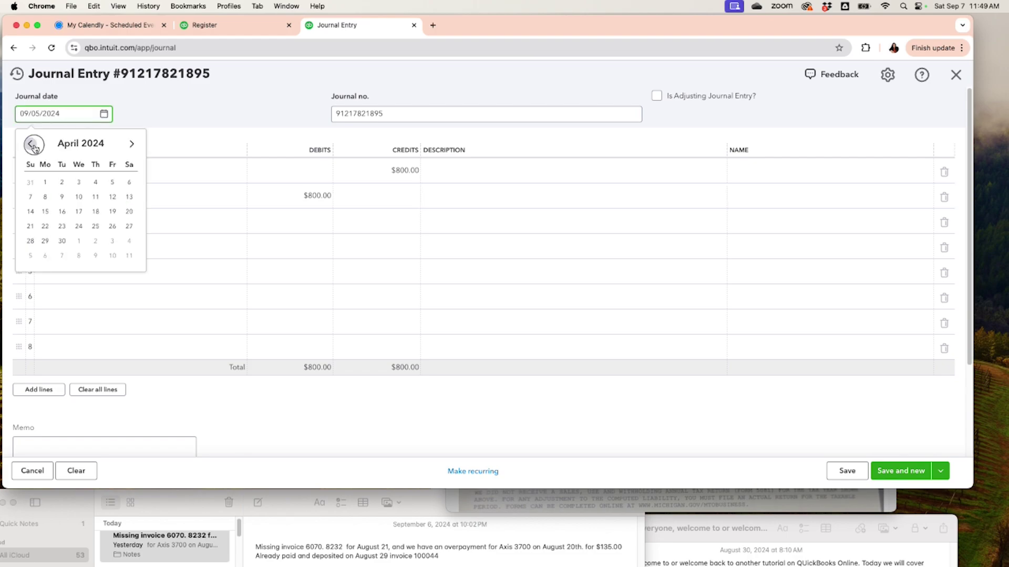
{"action": "left_click", "coordinate": [33, 146]}
{"action": "left_click", "coordinate": [34, 146]}
{"action": "left_click", "coordinate": [33, 146]}
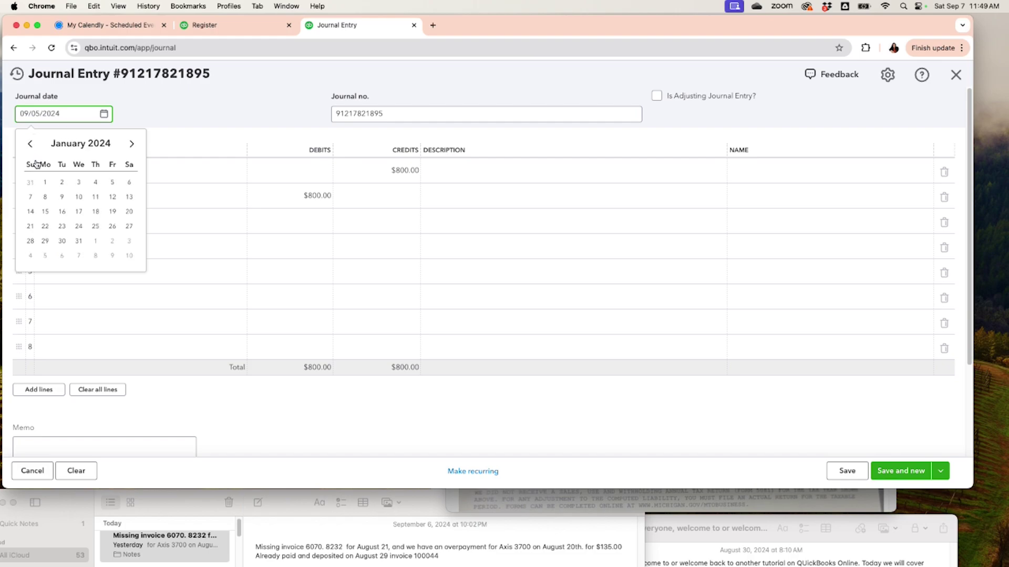
{"action": "left_click", "coordinate": [43, 182]}
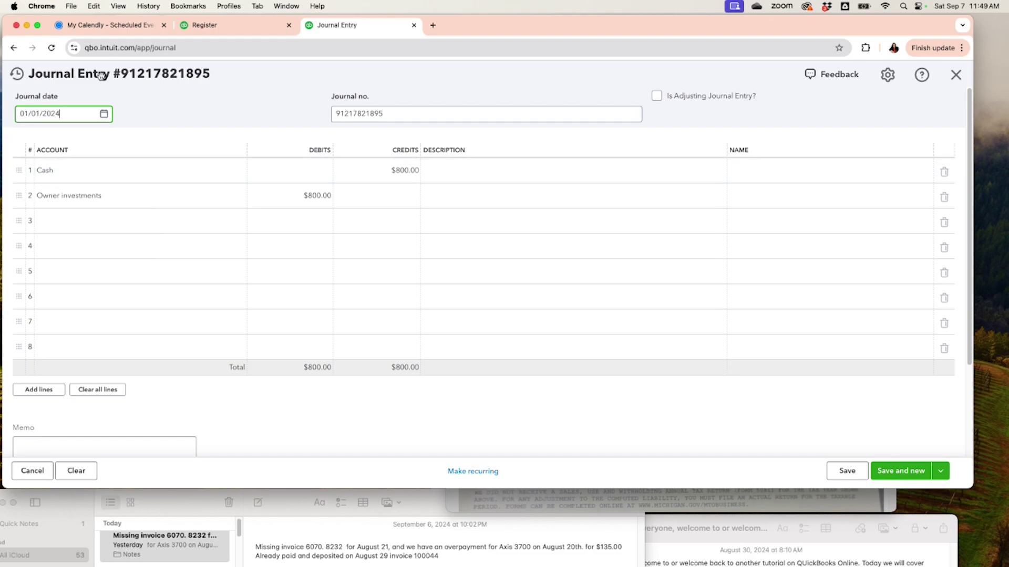
Enter "prior year balance discrepancy" as the description on both the Cash and Owner investments lines, and save and close the journal entry.
{"action": "left_click", "coordinate": [566, 172]}
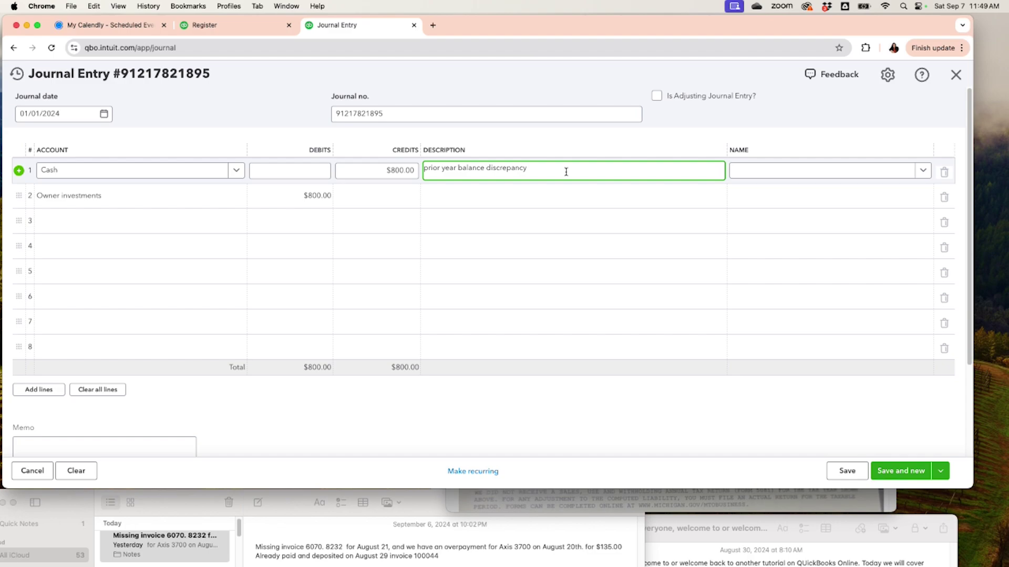
{"action": "triple_click", "coordinate": [427, 171]}
{"action": "right_click", "coordinate": [438, 170]}
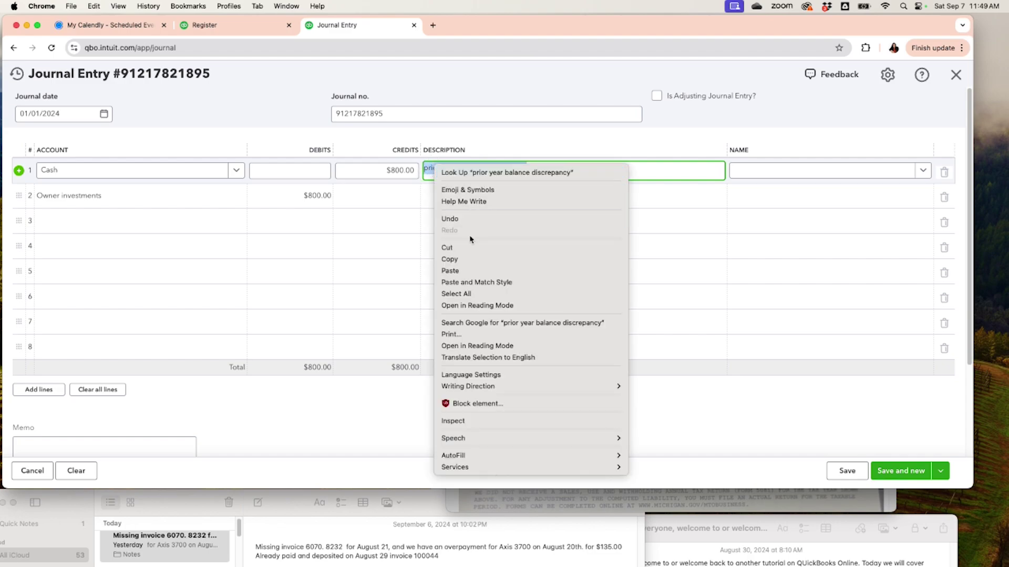
{"action": "left_click", "coordinate": [450, 259]}
{"action": "left_click", "coordinate": [541, 191]}
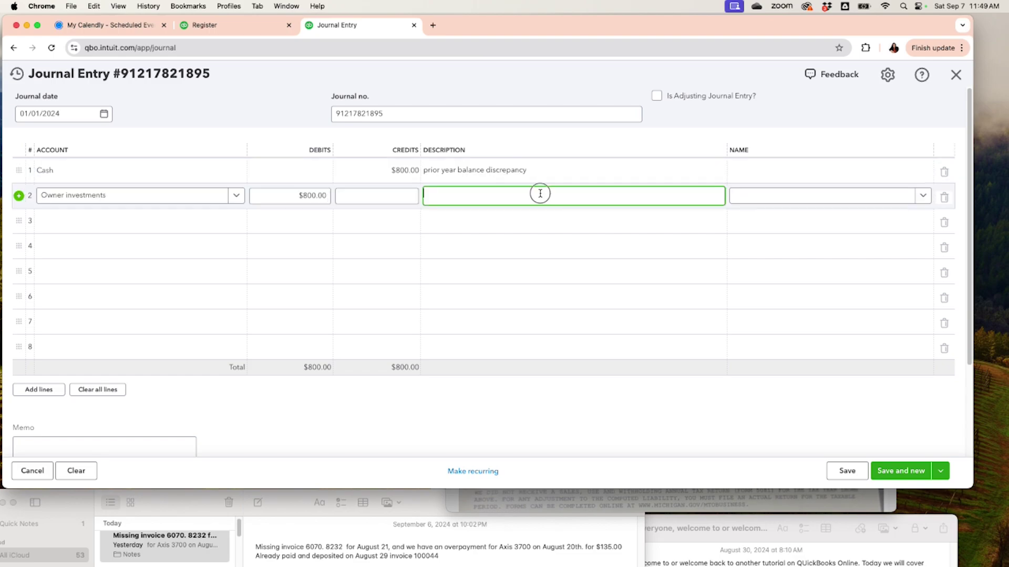
{"action": "right_click", "coordinate": [541, 193]}
{"action": "left_click", "coordinate": [570, 279]}
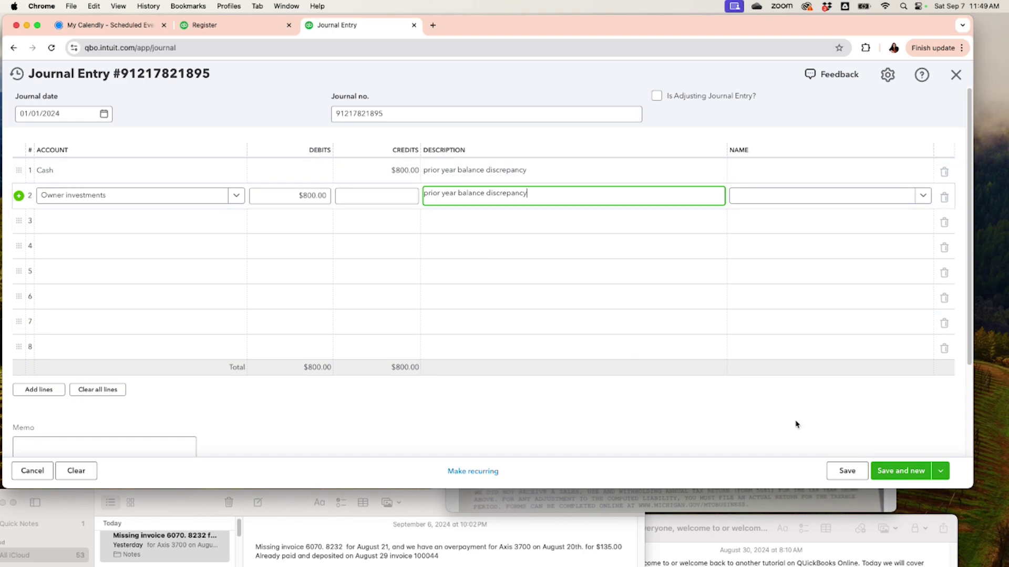
{"action": "left_click", "coordinate": [940, 471]}
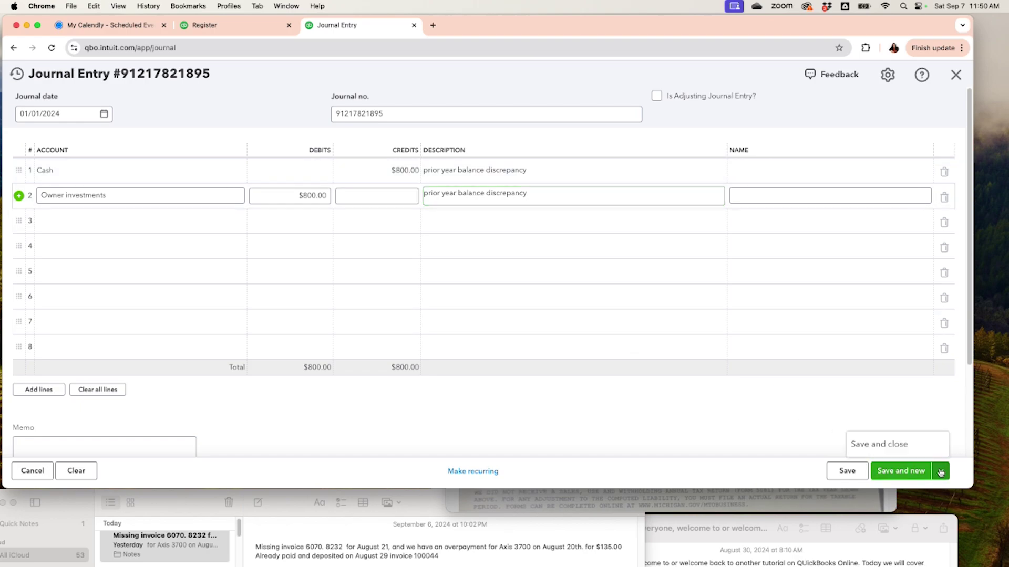
{"action": "left_click", "coordinate": [913, 444]}
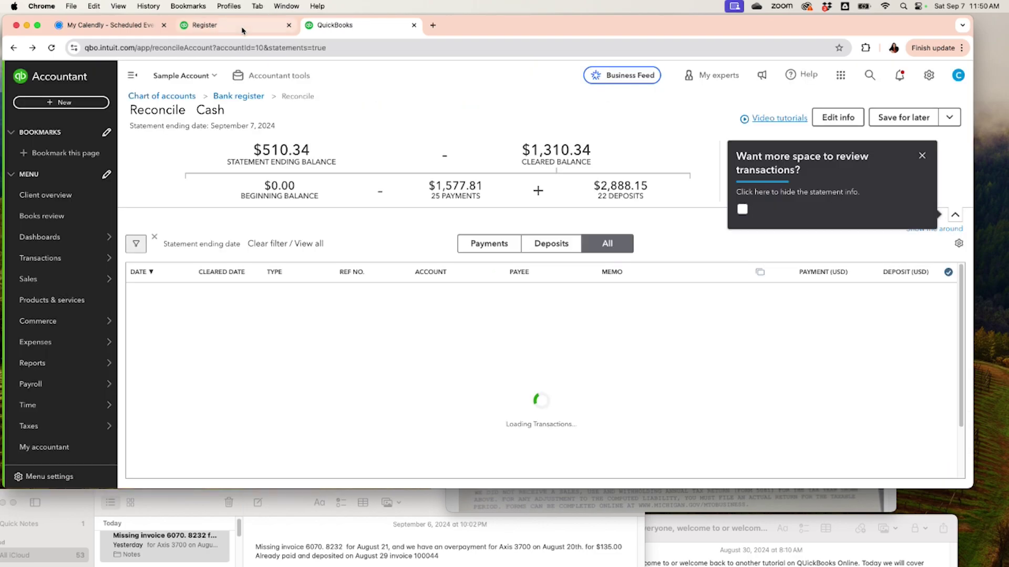
Mark the 01/01/2024 journal payment of 800.00 as cleared in the Cash reconciliation and finish reconciling the account.
{"action": "left_click", "coordinate": [923, 156]}
{"action": "left_click", "coordinate": [927, 185]}
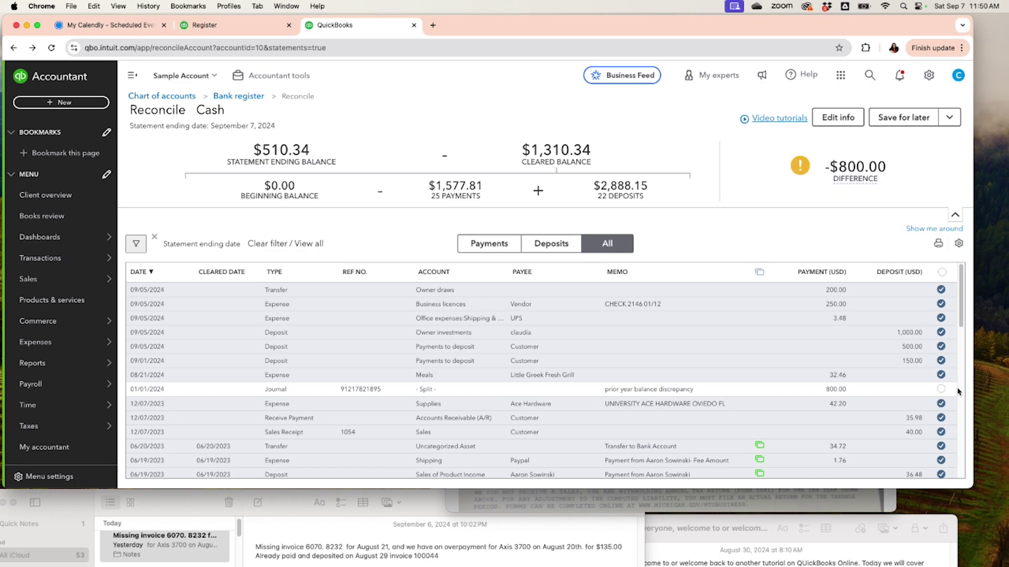
{"action": "left_click", "coordinate": [941, 390]}
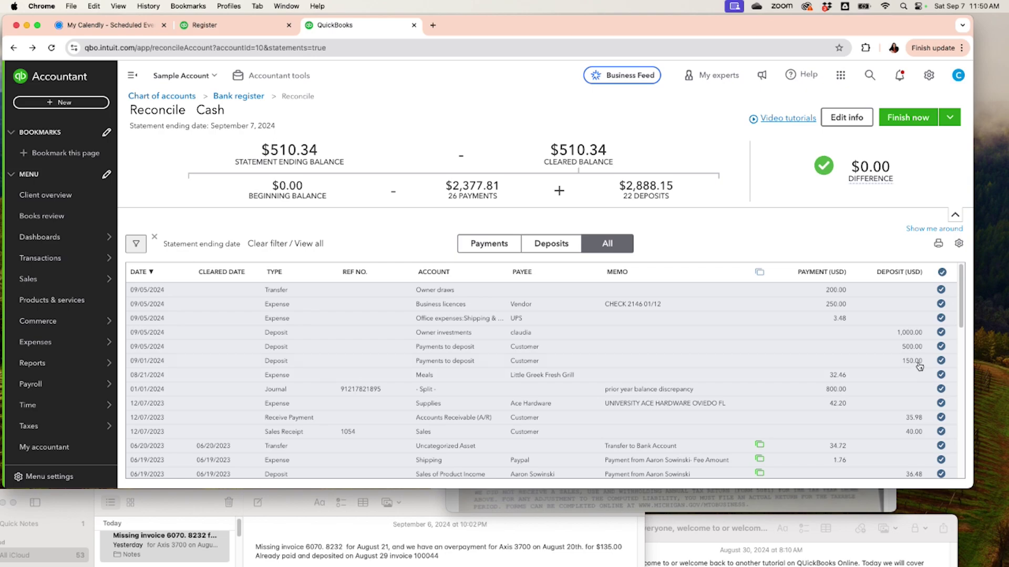
{"action": "scroll", "coordinate": [928, 361], "scroll_direction": "down", "scroll_amount": 3}
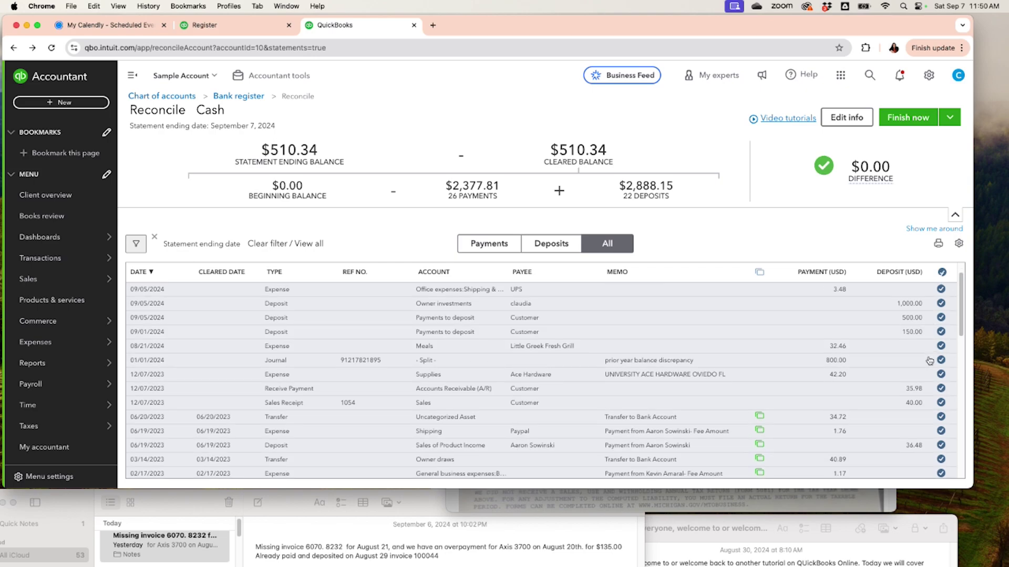
{"action": "scroll", "coordinate": [930, 361], "scroll_direction": "up", "scroll_amount": 3}
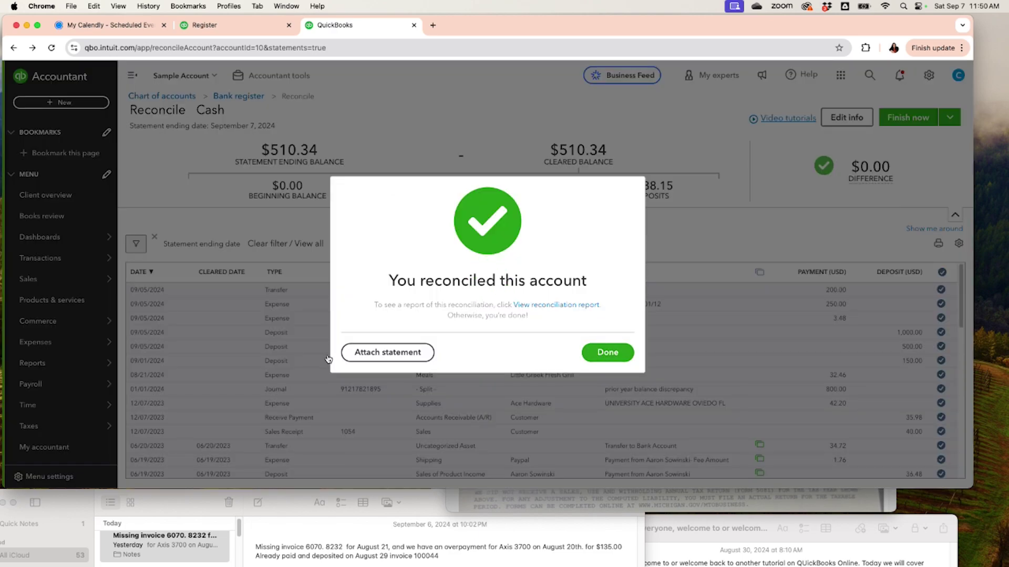
{"action": "left_click", "coordinate": [621, 356]}
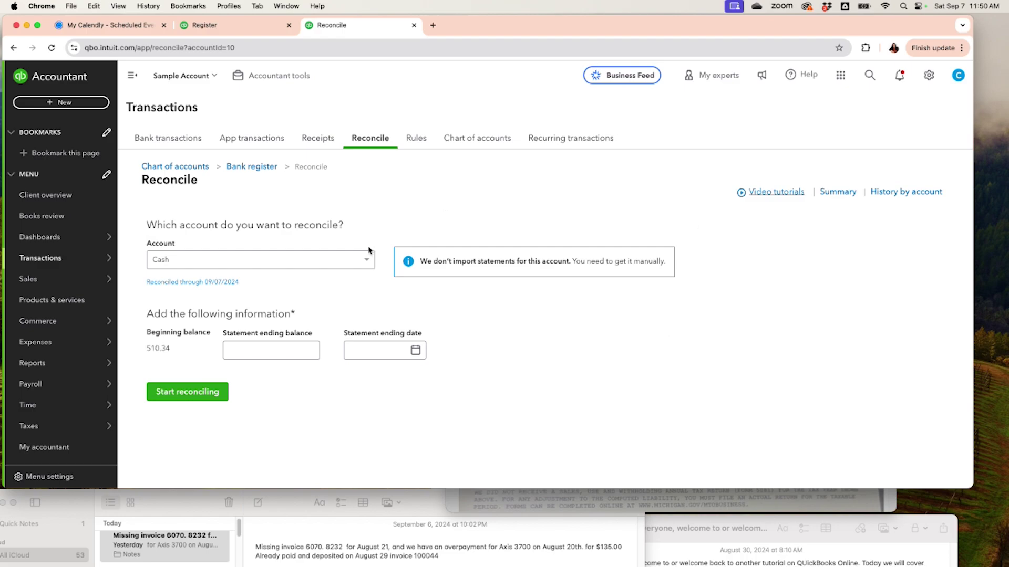
Create a new journal entry and set its journal date to 09/07/2024.
{"action": "left_click", "coordinate": [40, 105]}
{"action": "left_click", "coordinate": [309, 202]}
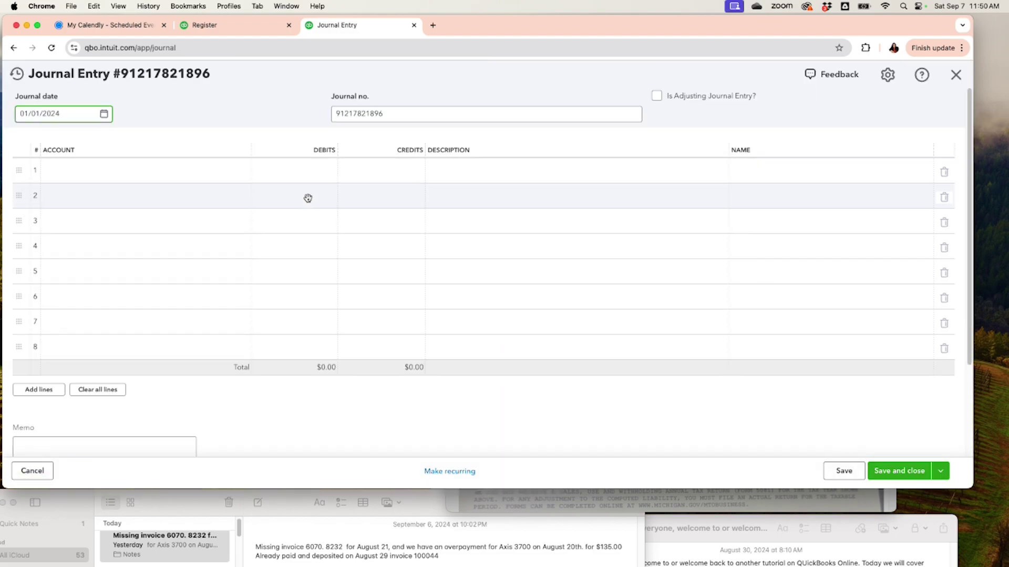
{"action": "left_click", "coordinate": [104, 115]}
{"action": "left_click", "coordinate": [131, 144]}
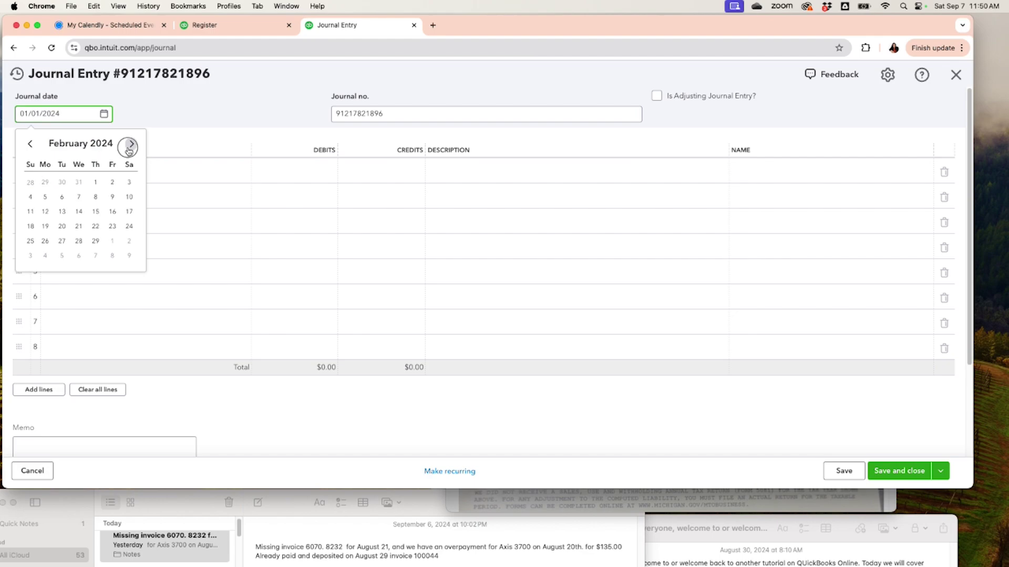
{"action": "left_click", "coordinate": [131, 144]}
{"action": "left_click", "coordinate": [131, 144]}
{"action": "left_click", "coordinate": [129, 148]}
{"action": "left_click", "coordinate": [129, 148]}
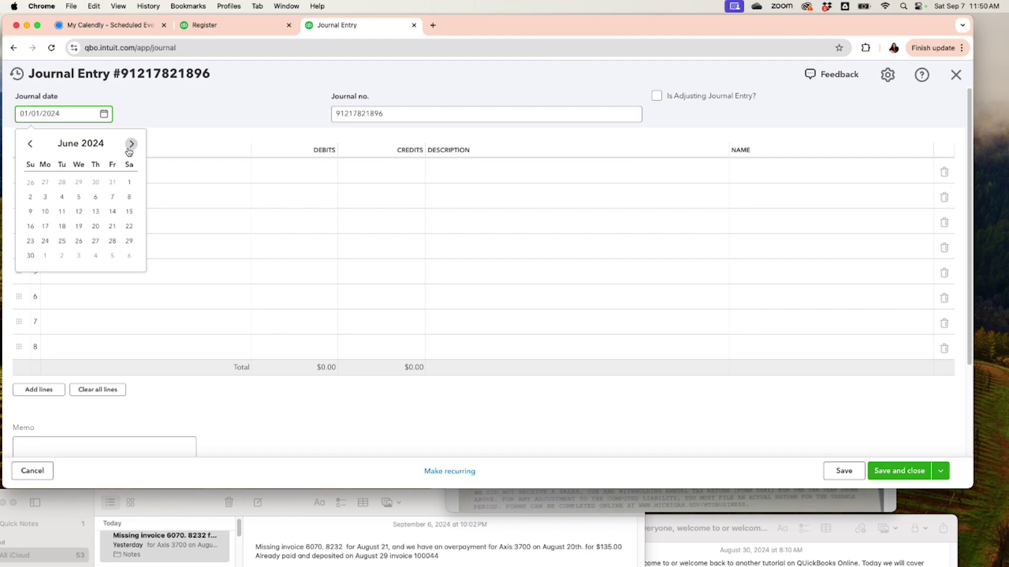
{"action": "left_click", "coordinate": [129, 149]}
{"action": "left_click", "coordinate": [130, 149]}
{"action": "left_click", "coordinate": [130, 147]}
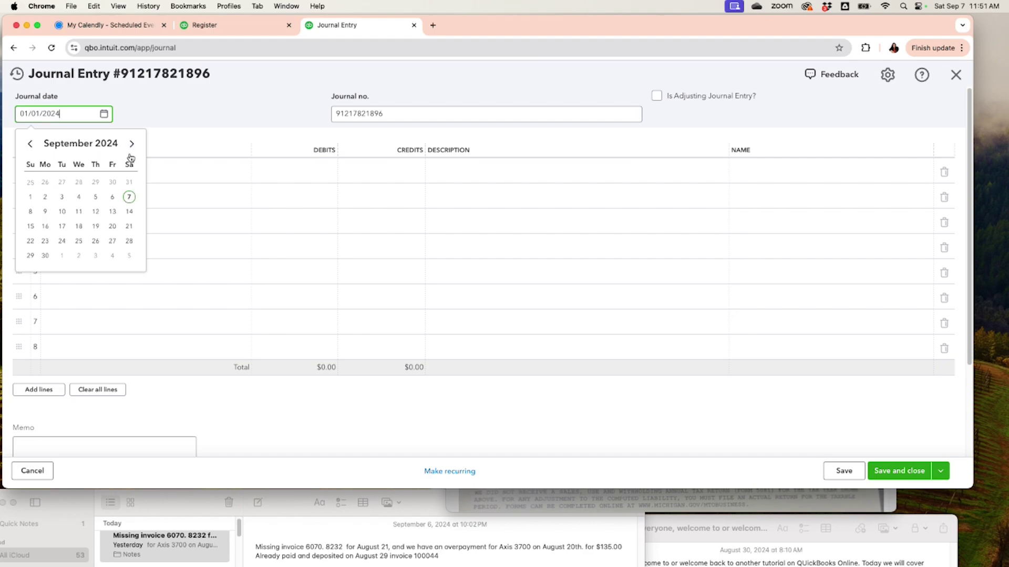
{"action": "left_click", "coordinate": [129, 197]}
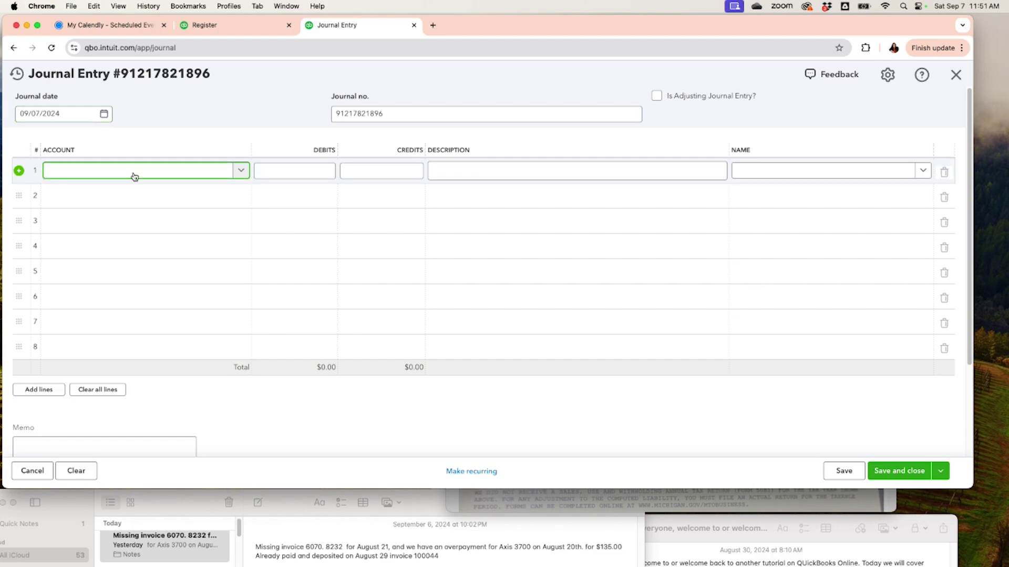
Assign the journal entry's first line to the Cash account with a credit of 300.00.
{"action": "left_click", "coordinate": [351, 118]}
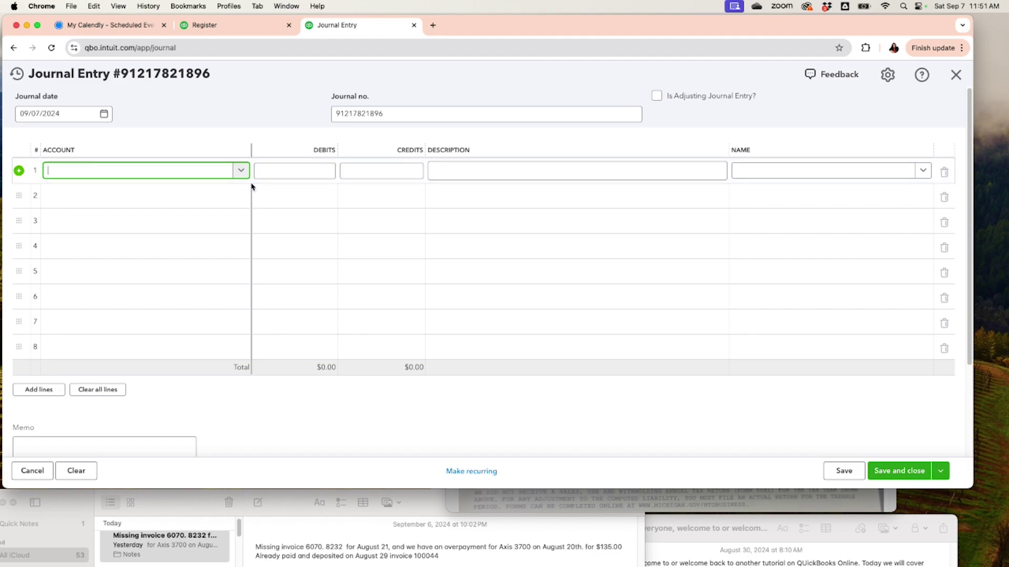
{"action": "type", "text": "cash"}
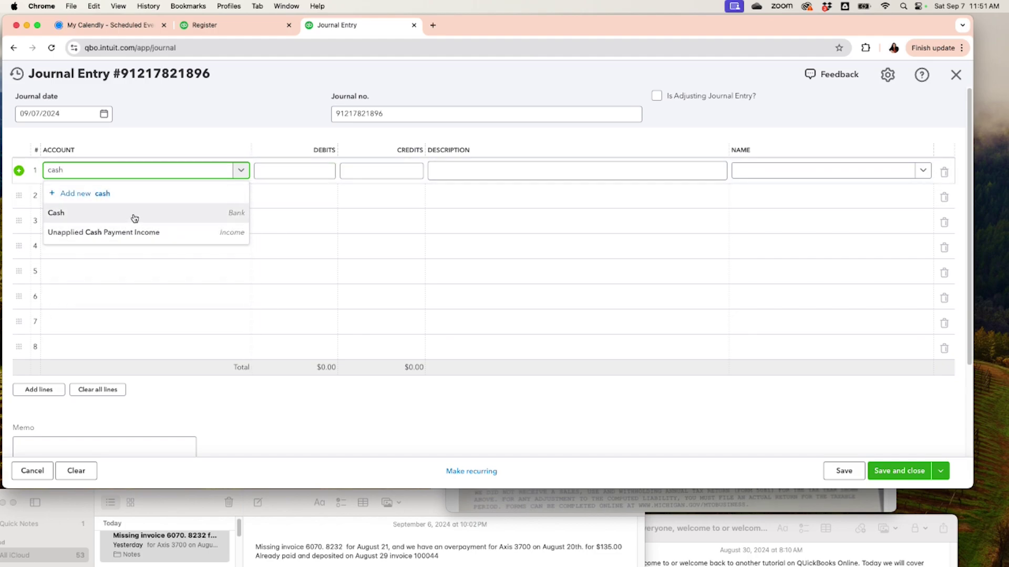
{"action": "left_click", "coordinate": [132, 214]}
{"action": "left_click", "coordinate": [397, 172]}
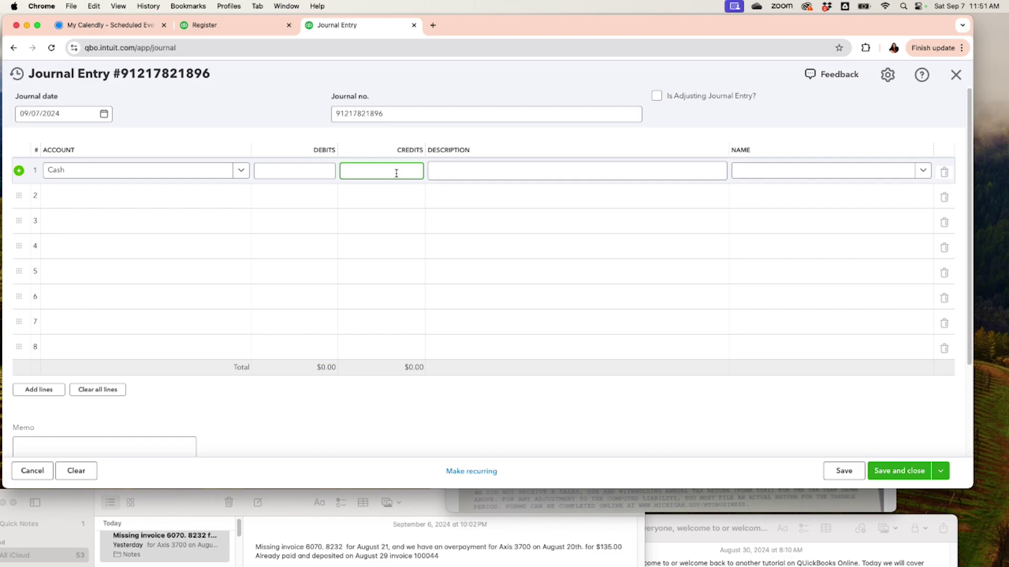
{"action": "type", "text": "300.00"}
Start adding a new tips account from the journal entry's second line, with the account type Other Current Liabilities.
{"action": "left_click", "coordinate": [157, 198]}
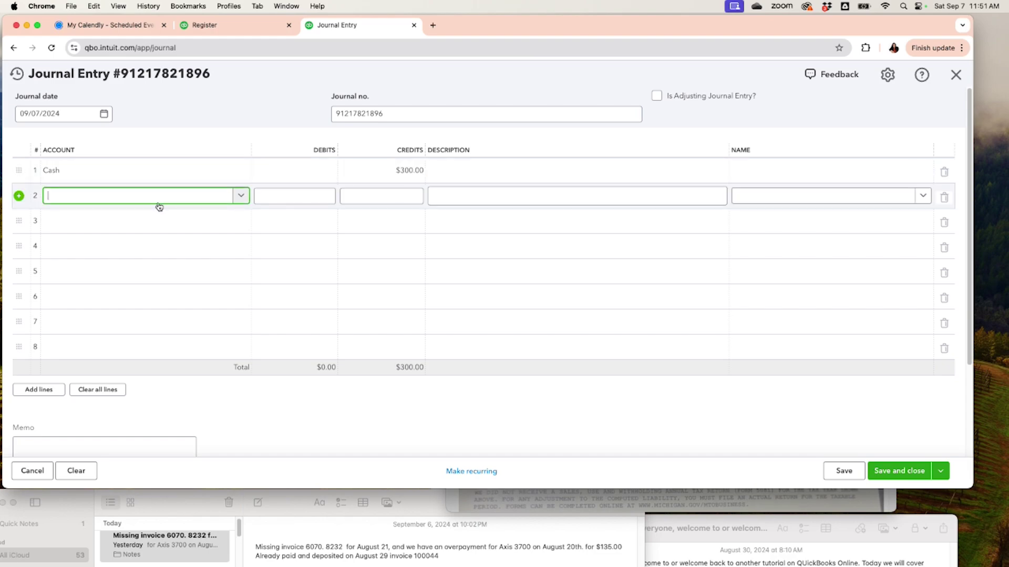
{"action": "type", "text": "tips"}
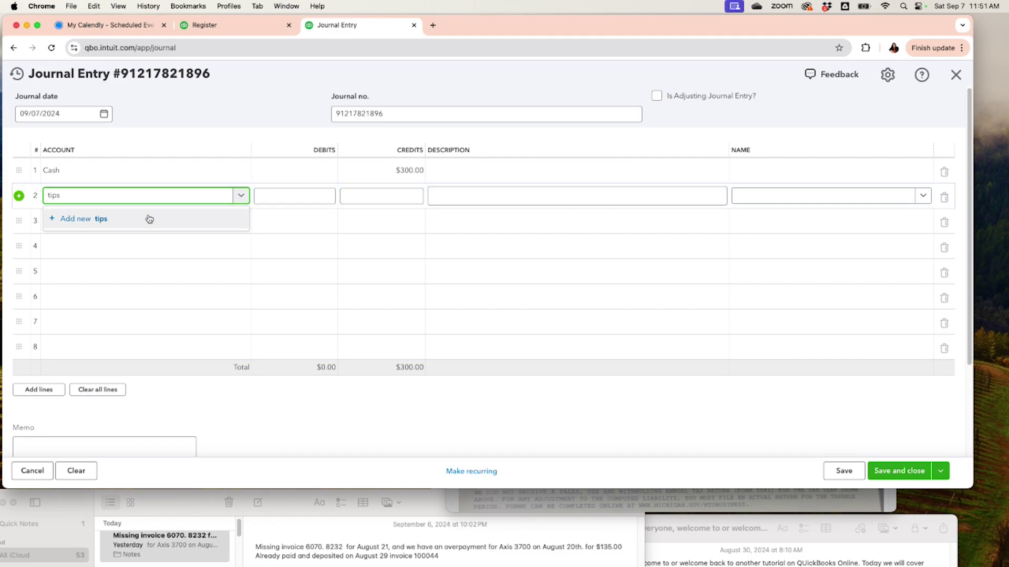
{"action": "left_click", "coordinate": [122, 226]}
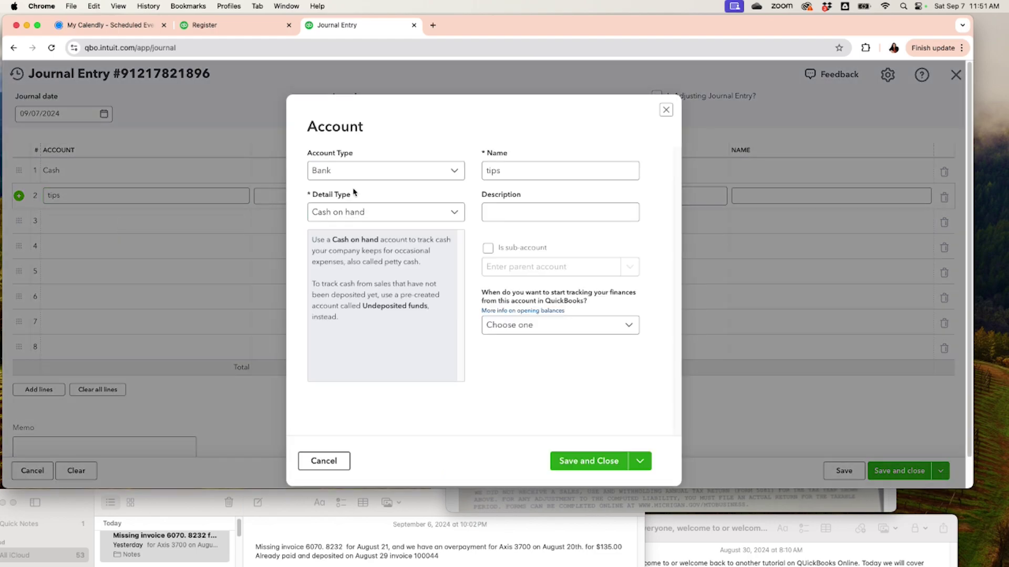
{"action": "left_click", "coordinate": [378, 178]}
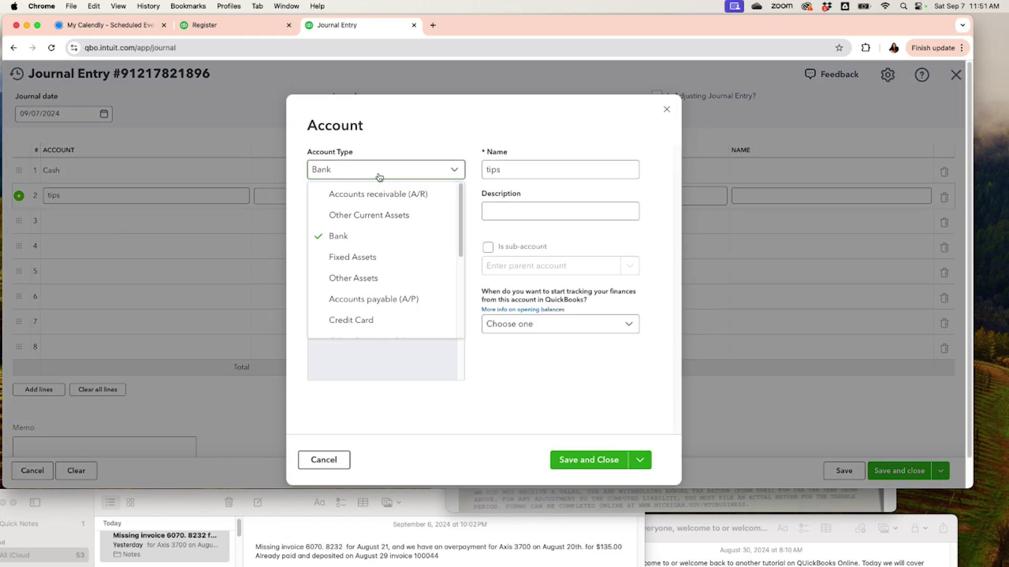
{"action": "scroll", "coordinate": [402, 314], "scroll_direction": "down", "scroll_amount": 3}
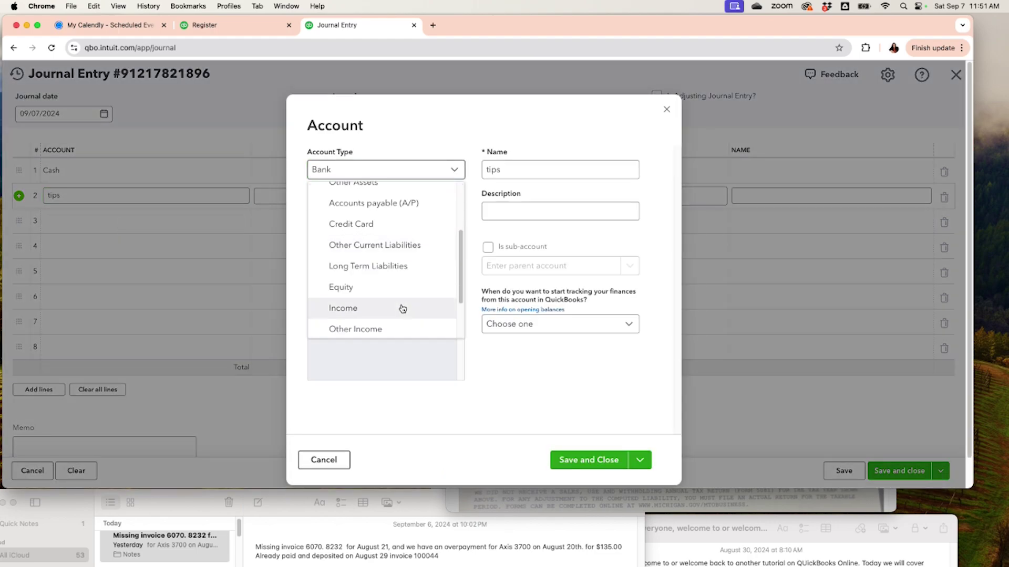
{"action": "left_click", "coordinate": [417, 252]}
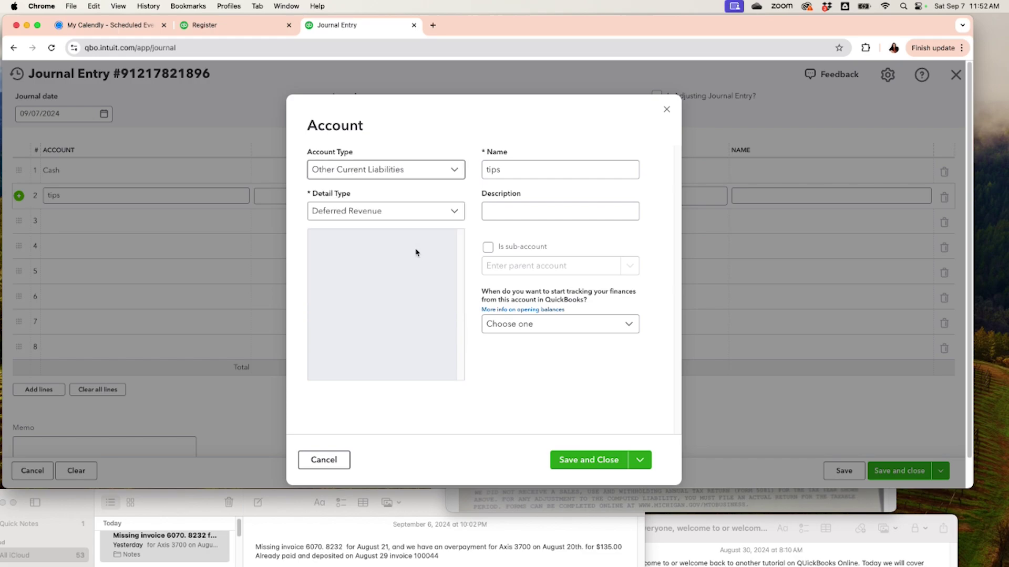
Set the new account's detail type to Undistributed Tips, name it Undistributed Tips, and save it.
{"action": "left_click", "coordinate": [452, 212]}
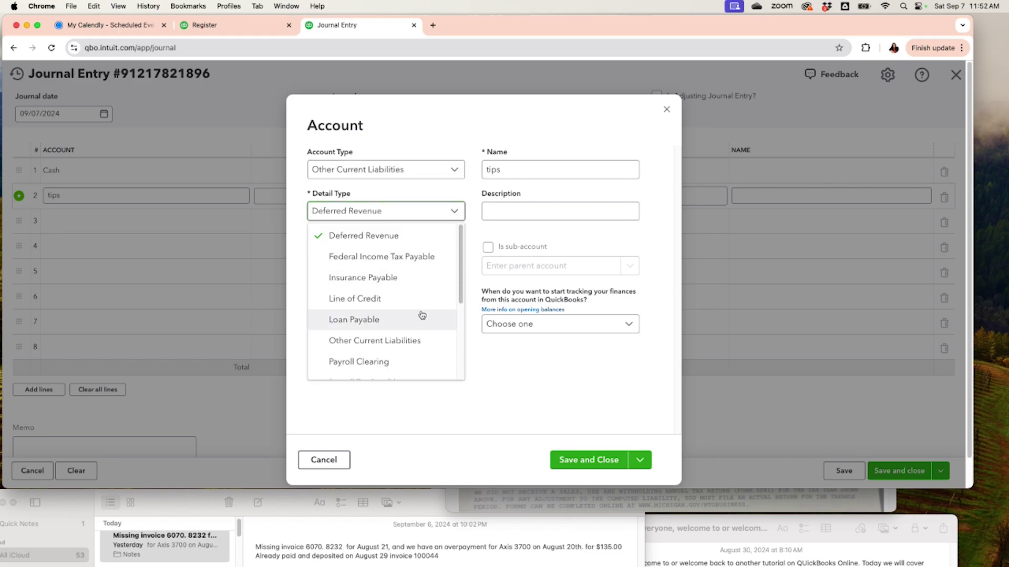
{"action": "scroll", "coordinate": [422, 315], "scroll_direction": "down", "scroll_amount": 5}
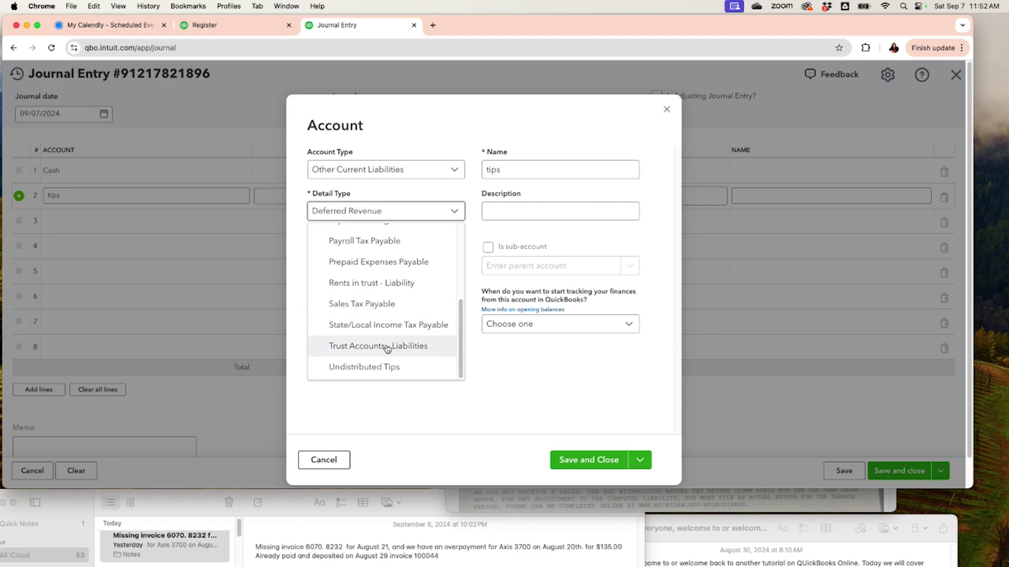
{"action": "left_click", "coordinate": [383, 367]}
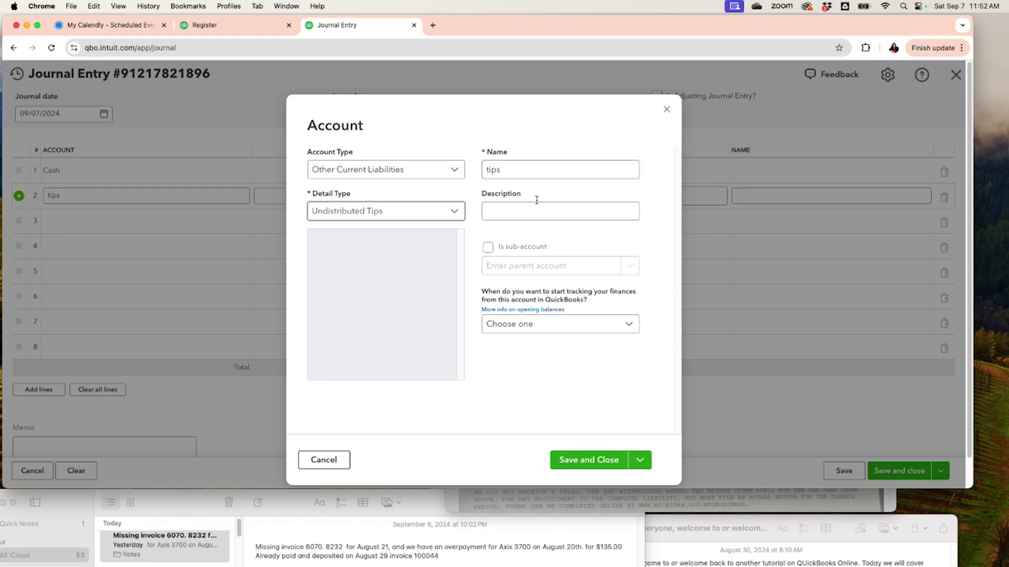
{"action": "left_click", "coordinate": [513, 169]}
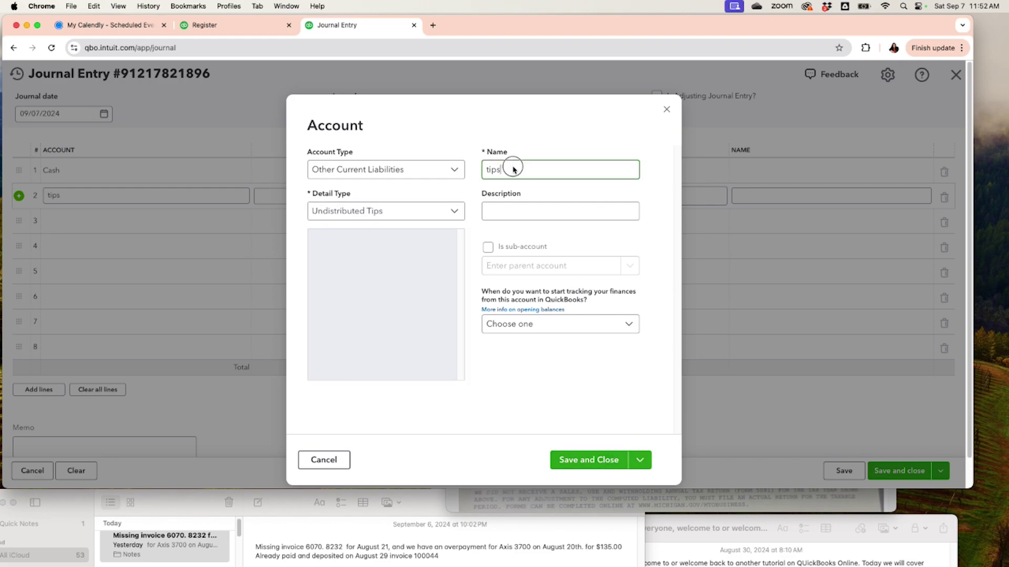
{"action": "left_click_drag", "start_coordinate": [520, 173], "coordinate": [487, 174]}
{"action": "type", "text": "Undistributed Tips"}
{"action": "left_click", "coordinate": [587, 465]}
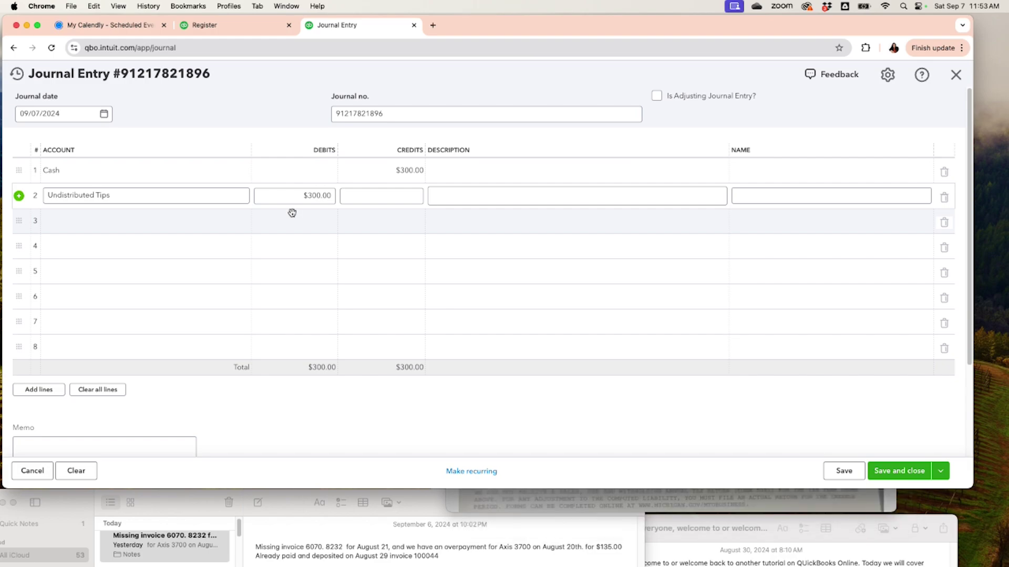
Save and close the journal entry with the balancing 300.00 debit on the Undistributed Tips line.
{"action": "left_click", "coordinate": [442, 192]}
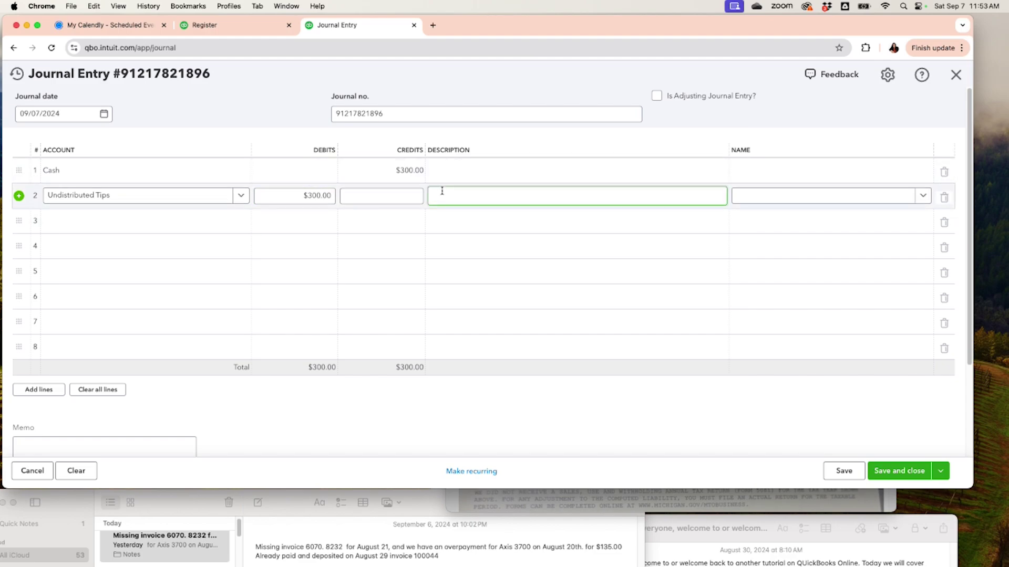
{"action": "left_click", "coordinate": [400, 212]}
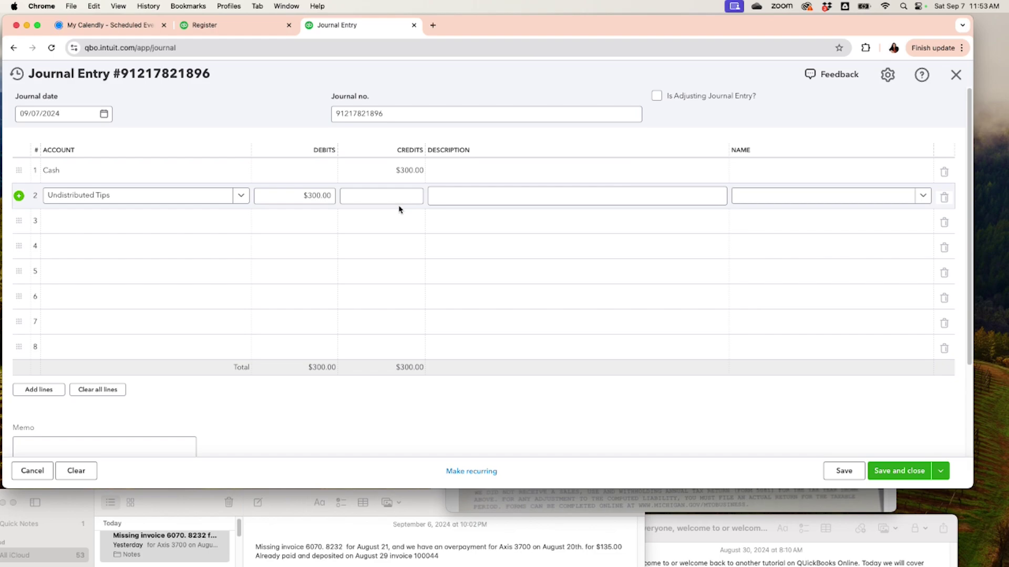
{"action": "left_click", "coordinate": [407, 190]}
{"action": "left_click", "coordinate": [902, 478]}
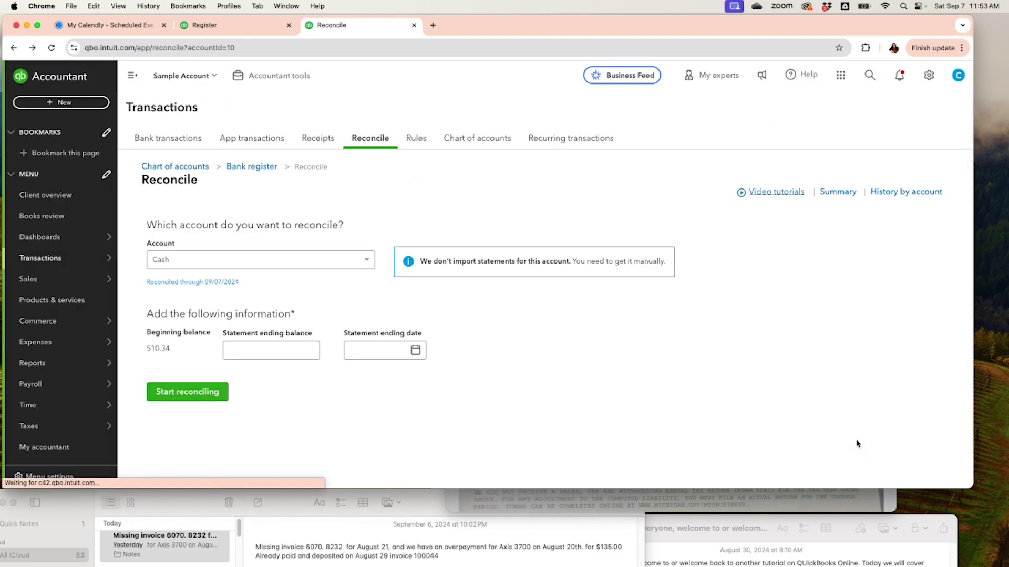
Open the Cash account's bank register and review the newest transactions and their running balances.
{"action": "left_click", "coordinate": [261, 170]}
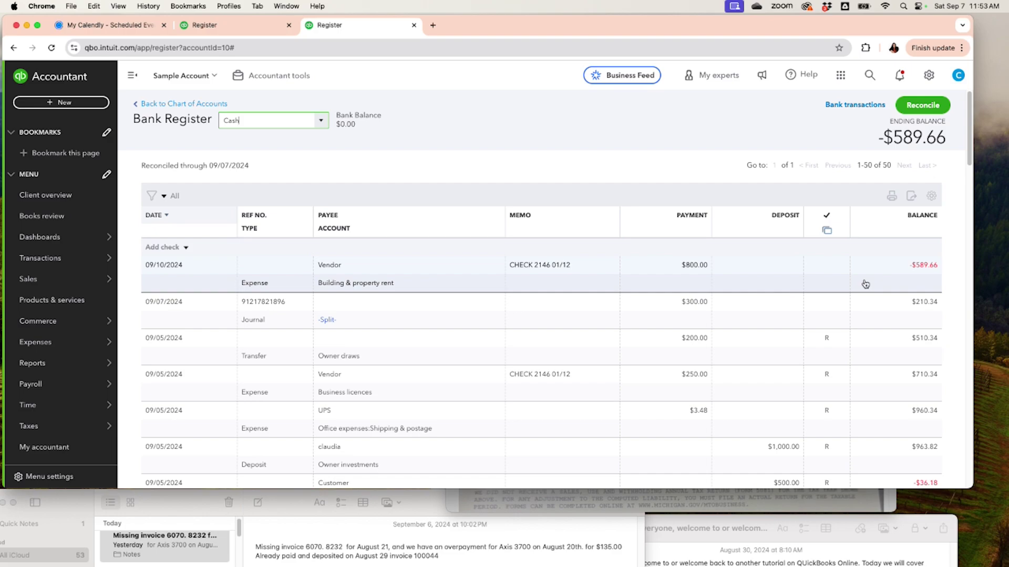
{"action": "scroll", "coordinate": [878, 281], "scroll_direction": "down", "scroll_amount": 3}
{"action": "scroll", "coordinate": [878, 281], "scroll_direction": "up", "scroll_amount": 3}
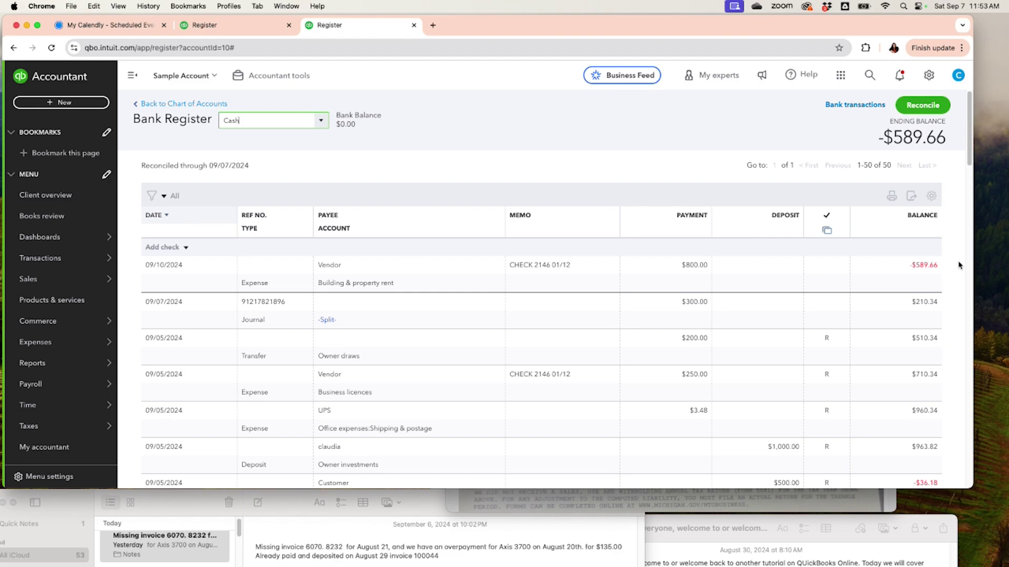
Examine which Cash register entries are marked reconciled, from the newest September 2024 transactions back to those from early 2023.
{"action": "scroll", "coordinate": [958, 265], "scroll_direction": "down", "scroll_amount": 10}
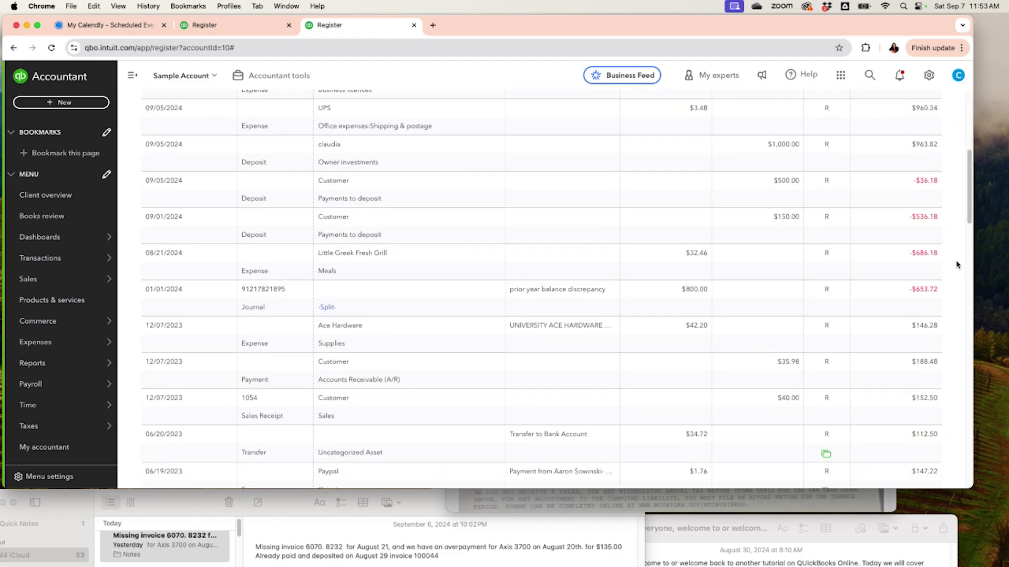
{"action": "scroll", "coordinate": [957, 265], "scroll_direction": "up", "scroll_amount": 5}
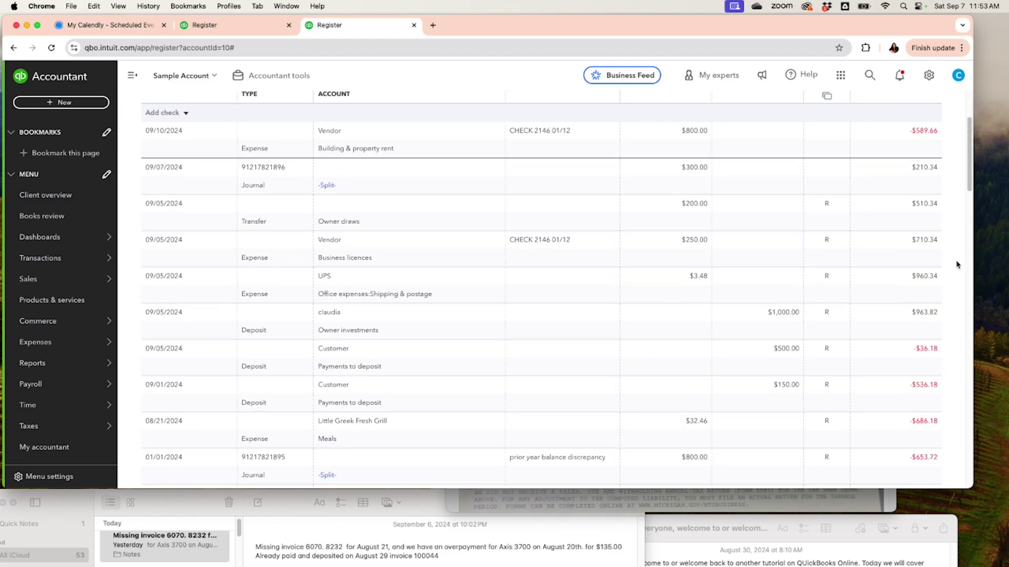
{"action": "scroll", "coordinate": [956, 264], "scroll_direction": "up", "scroll_amount": 3}
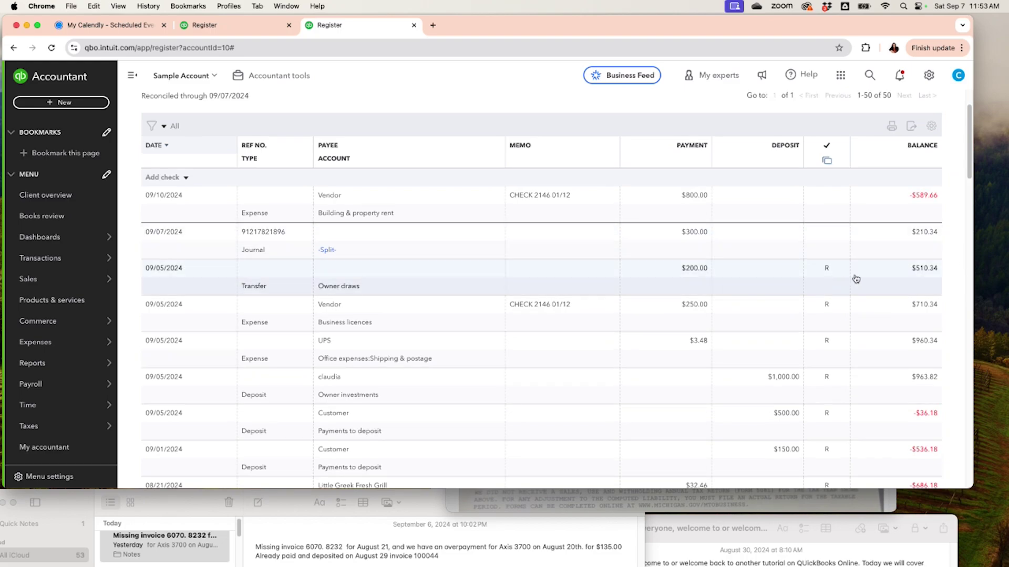
{"action": "mouse_move", "coordinate": [844, 271]}
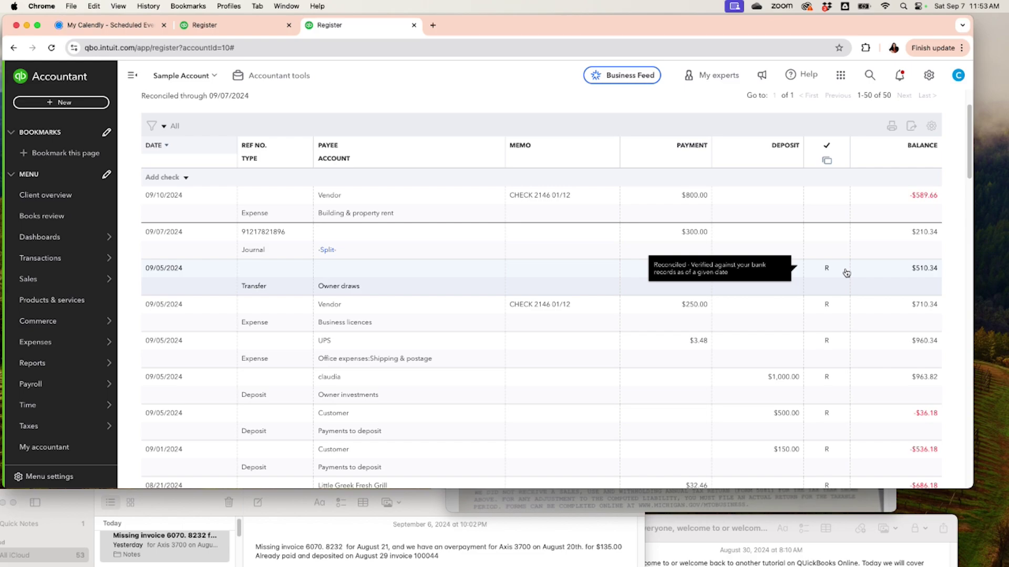
{"action": "scroll", "coordinate": [844, 271], "scroll_direction": "down", "scroll_amount": 10}
{"action": "scroll", "coordinate": [847, 271], "scroll_direction": "down", "scroll_amount": 2}
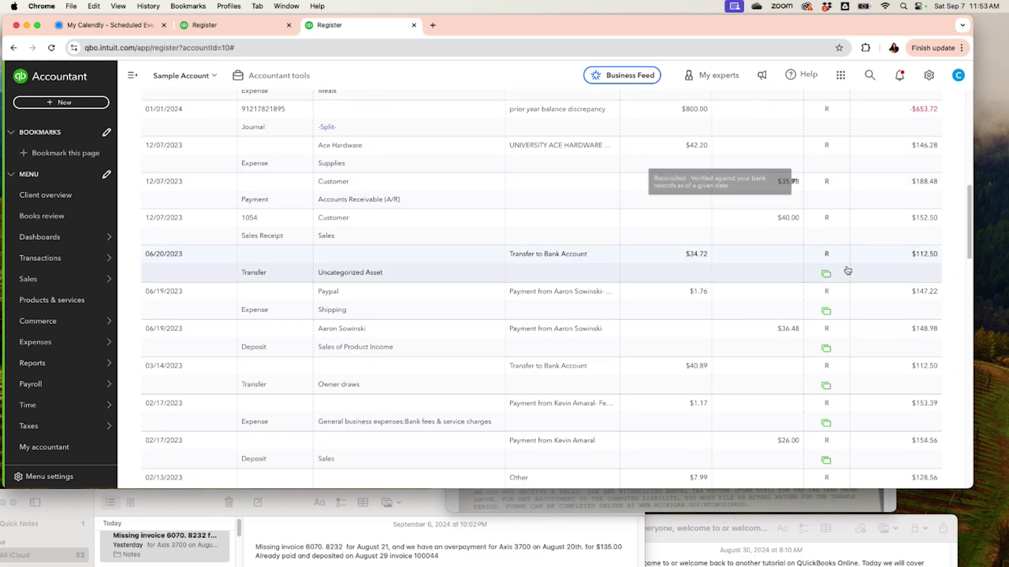
{"action": "scroll", "coordinate": [847, 271], "scroll_direction": "up", "scroll_amount": 12}
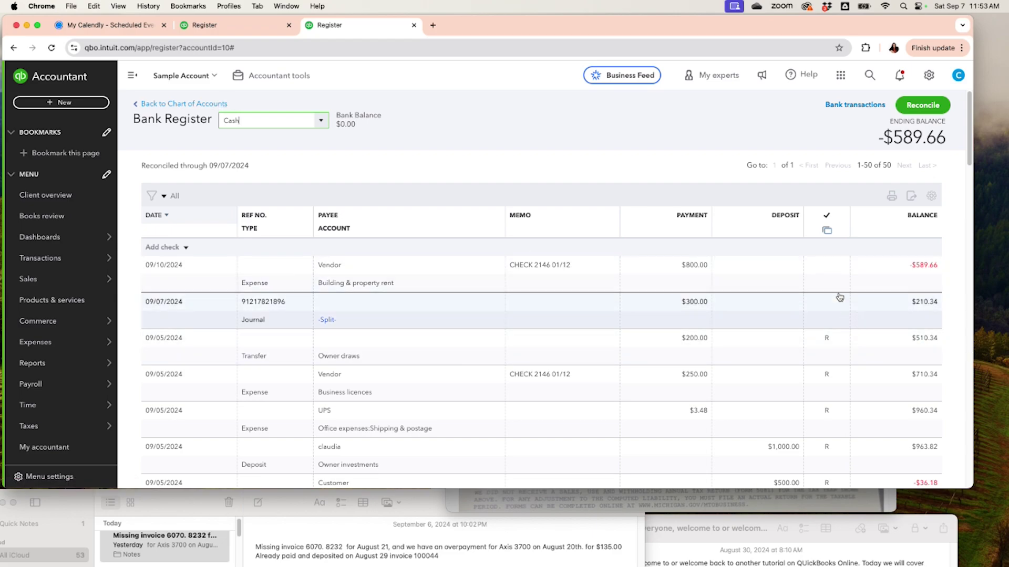
Leave the Cash register for the chart of accounts and open the bank transaction Rules page.
{"action": "left_click", "coordinate": [209, 105]}
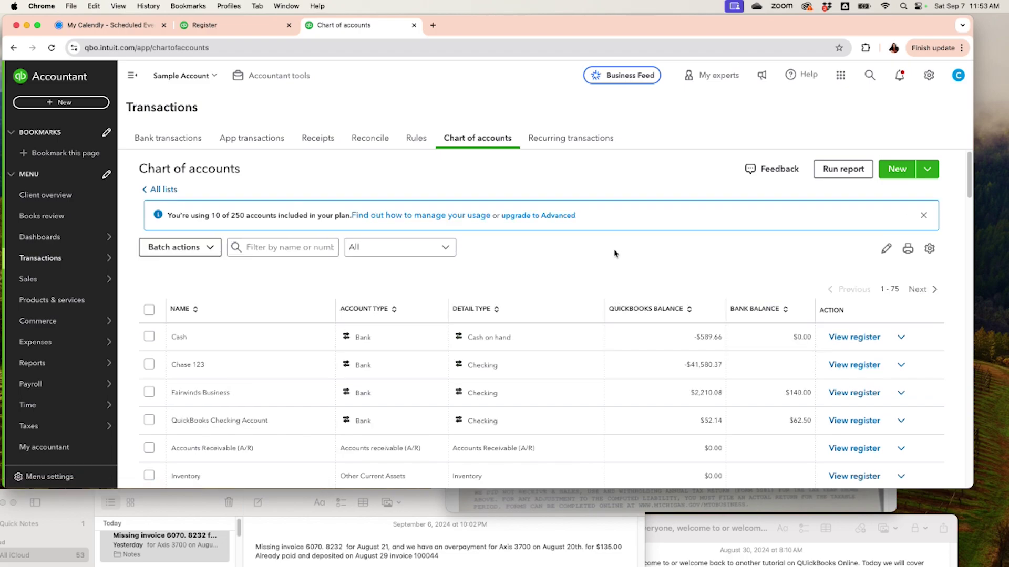
{"action": "left_click", "coordinate": [414, 143]}
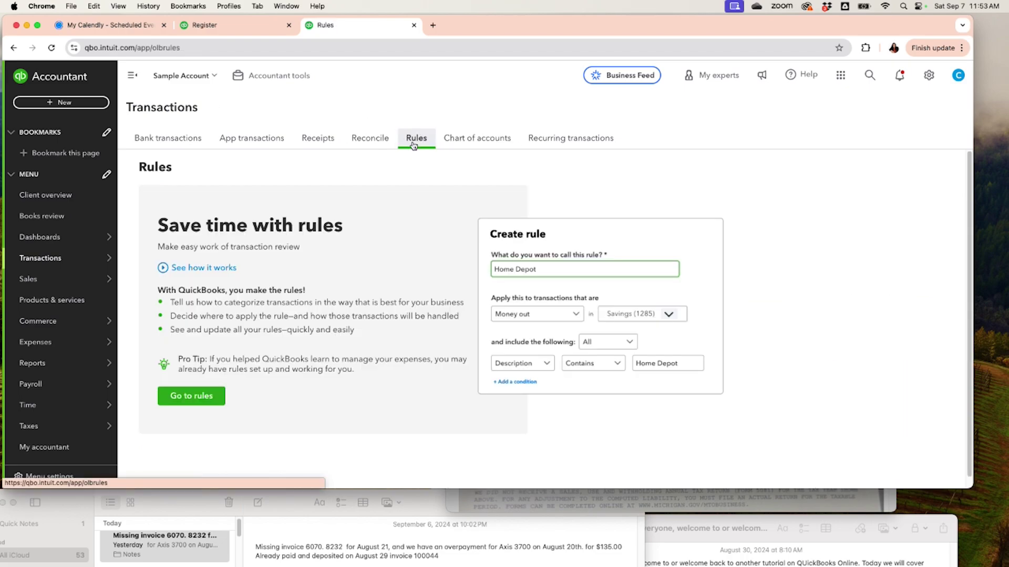